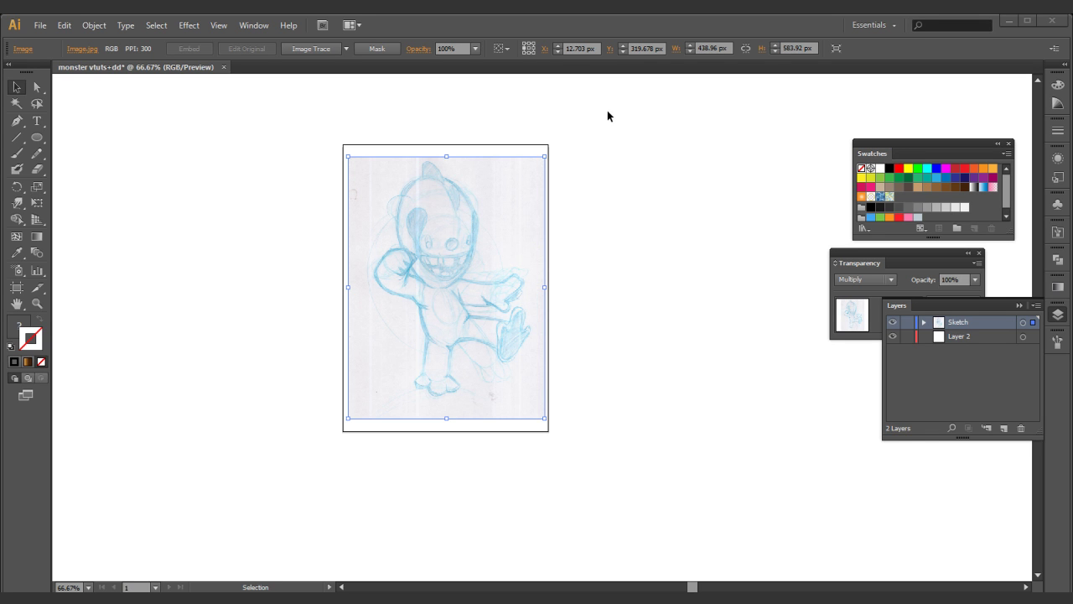
# - Undock the Layers panel and place it as a floating panel below the Transparency panel
pyautogui.moveTo(947, 306); pyautogui.dragTo(908, 369)
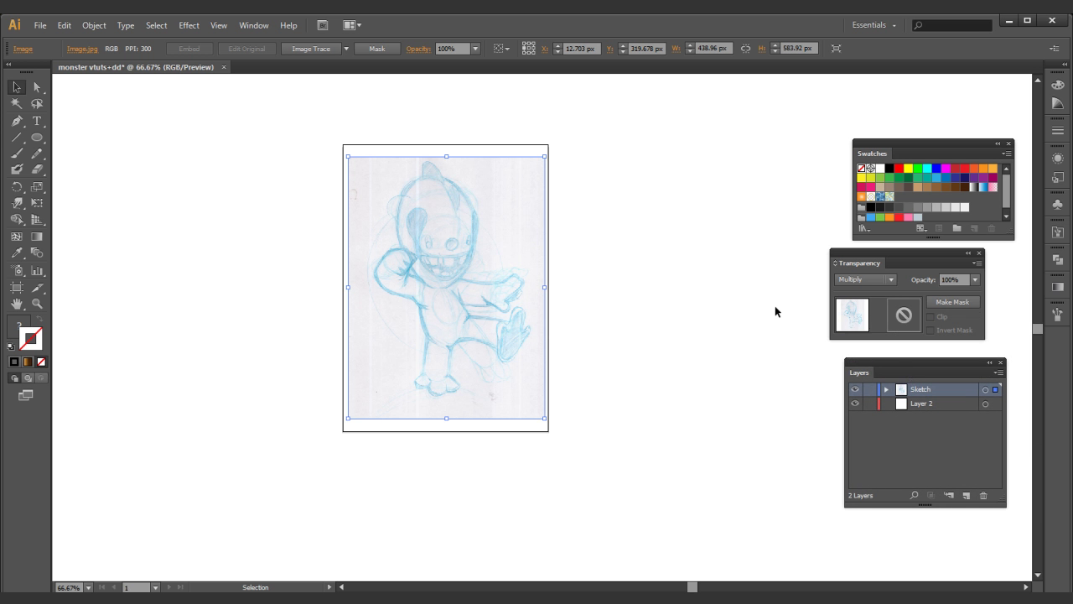
pyautogui.moveTo(583, 149); pyautogui.dragTo(343, 495)
pyautogui.moveTo(539, 242)
pyautogui.mouseDown()
pyautogui.moveTo(517, 330)
pyautogui.moveTo(535, 324)
pyautogui.moveTo(549, 335)
pyautogui.moveTo(547, 300)
pyautogui.moveTo(467, 229)
pyautogui.mouseUp()
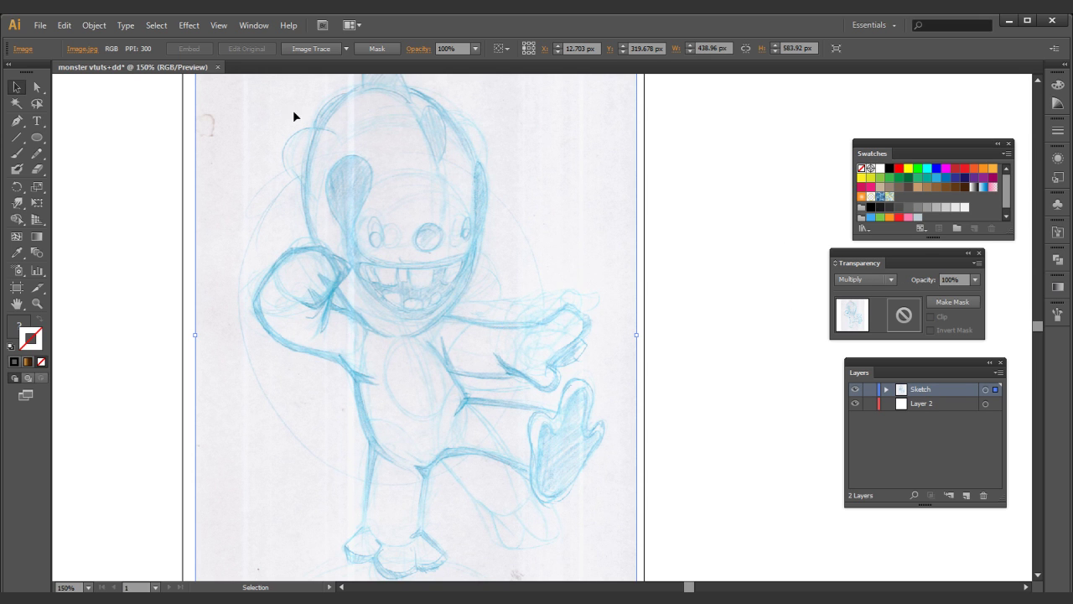
pyautogui.moveTo(130, 230); pyautogui.dragTo(146, 230)
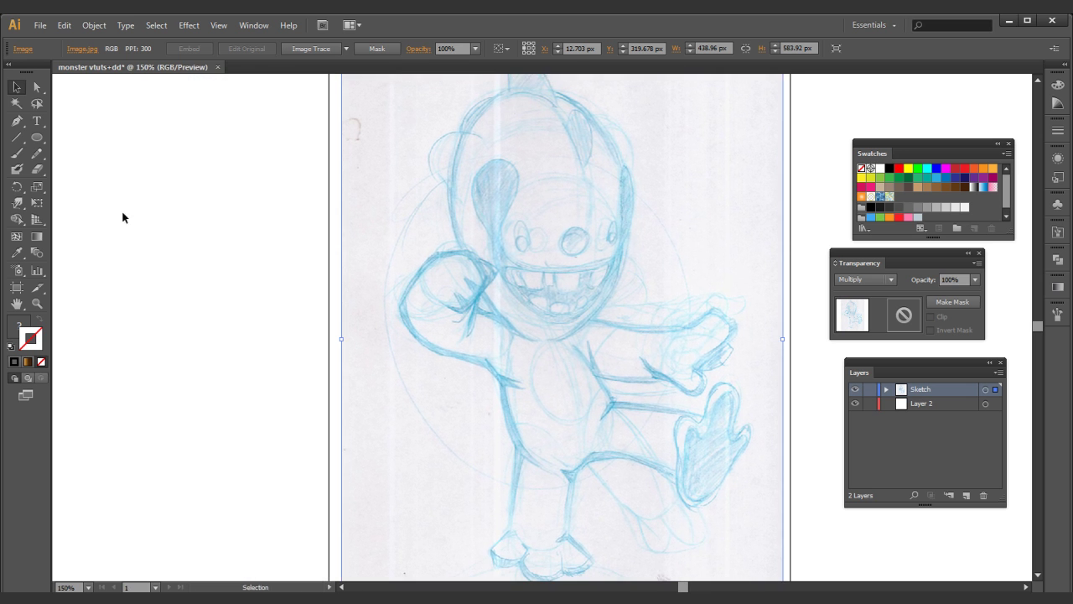
pyautogui.hscroll(2, 803, 204)
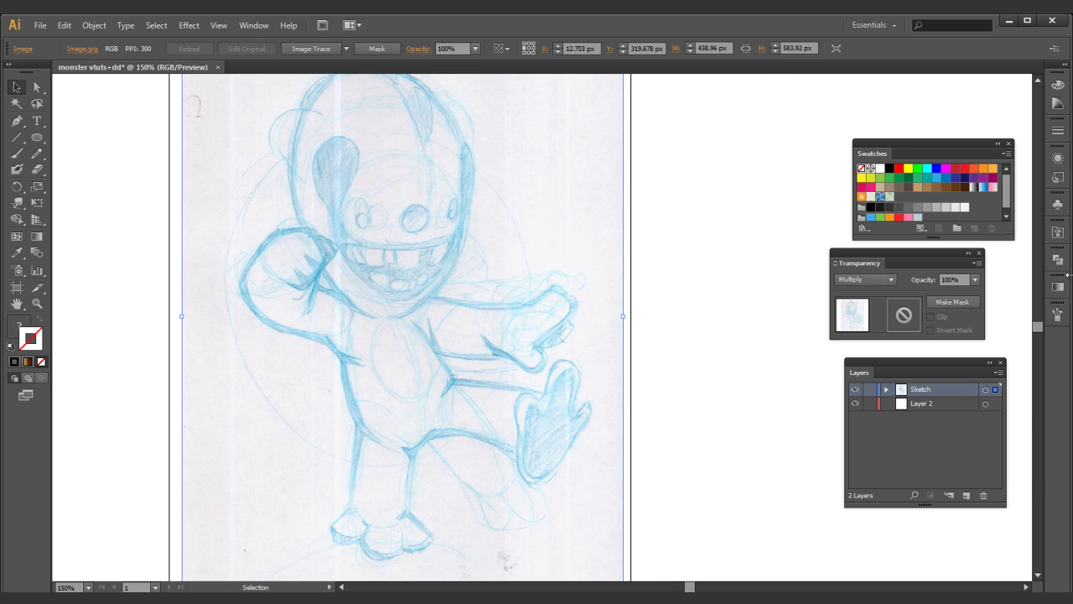
# - Place the source shape of the black elliptical art brush on the canvas and examine it up close
pyautogui.click(1057, 315)
pyautogui.moveTo(949, 394); pyautogui.dragTo(732, 313)
pyautogui.moveTo(757, 280)
pyautogui.mouseDown()
pyautogui.moveTo(658, 357)
pyautogui.moveTo(613, 361)
pyautogui.moveTo(578, 400)
pyautogui.mouseUp()
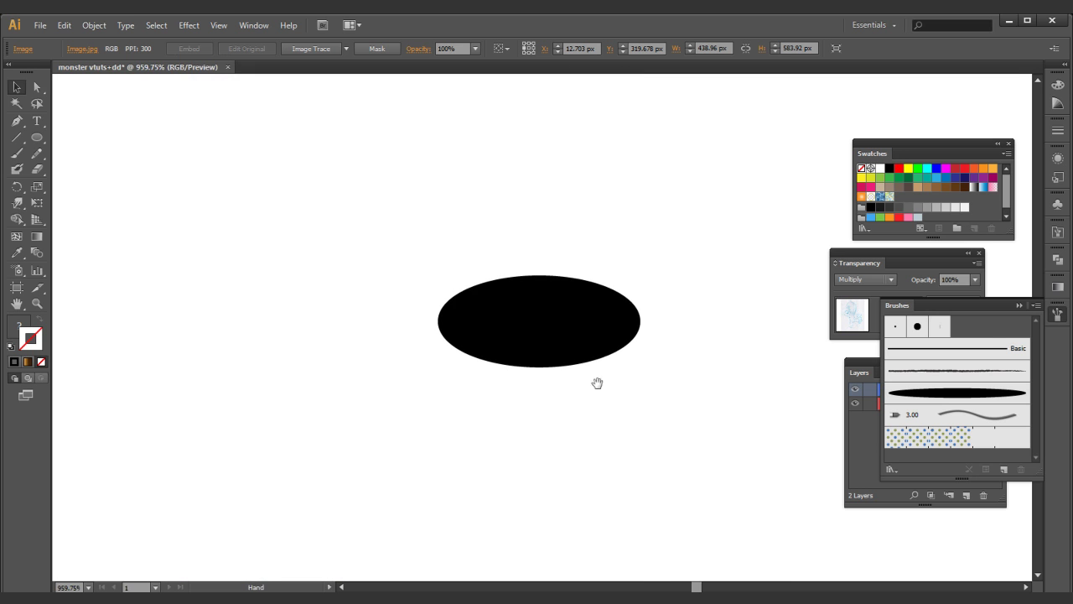
pyautogui.keyDown('ctrl'); pyautogui.keyDown('alt'); pyautogui.click(594, 327); pyautogui.keyUp('alt'); pyautogui.keyUp('ctrl')
pyautogui.keyDown('ctrl'); pyautogui.keyDown('alt'); pyautogui.click(596, 323); pyautogui.keyUp('alt'); pyautogui.keyUp('ctrl')
pyautogui.keyDown('ctrl'); pyautogui.keyDown('alt'); pyautogui.click(596, 323); pyautogui.keyUp('alt'); pyautogui.keyUp('ctrl')
pyautogui.keyDown('ctrl'); pyautogui.keyDown('alt'); pyautogui.click(596, 323); pyautogui.keyUp('alt'); pyautogui.keyUp('ctrl')
pyautogui.keyDown('ctrl'); pyautogui.keyDown('alt'); pyautogui.click(596, 324); pyautogui.keyUp('alt'); pyautogui.keyUp('ctrl')
pyautogui.keyDown('ctrl'); pyautogui.keyDown('alt'); pyautogui.click(596, 323); pyautogui.keyUp('alt'); pyautogui.keyUp('ctrl')
pyautogui.keyDown('ctrl'); pyautogui.keyDown('alt'); pyautogui.click(596, 323); pyautogui.keyUp('alt'); pyautogui.keyUp('ctrl')
# - Delete the black ellipse beside the artboard
pyautogui.click(429, 336)
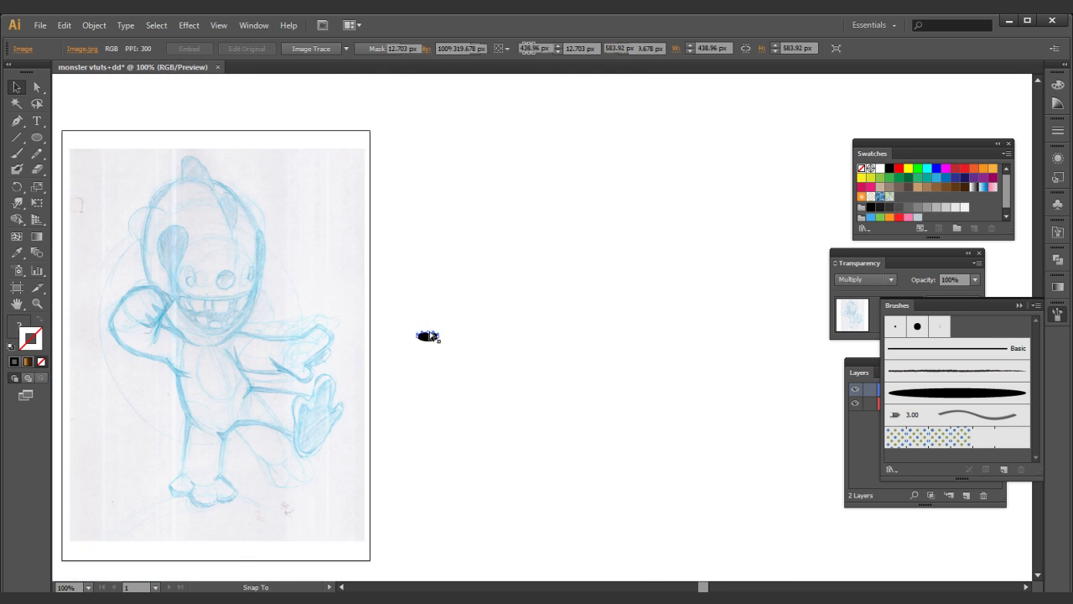
pyautogui.click(427, 336)
pyautogui.press('Delete')
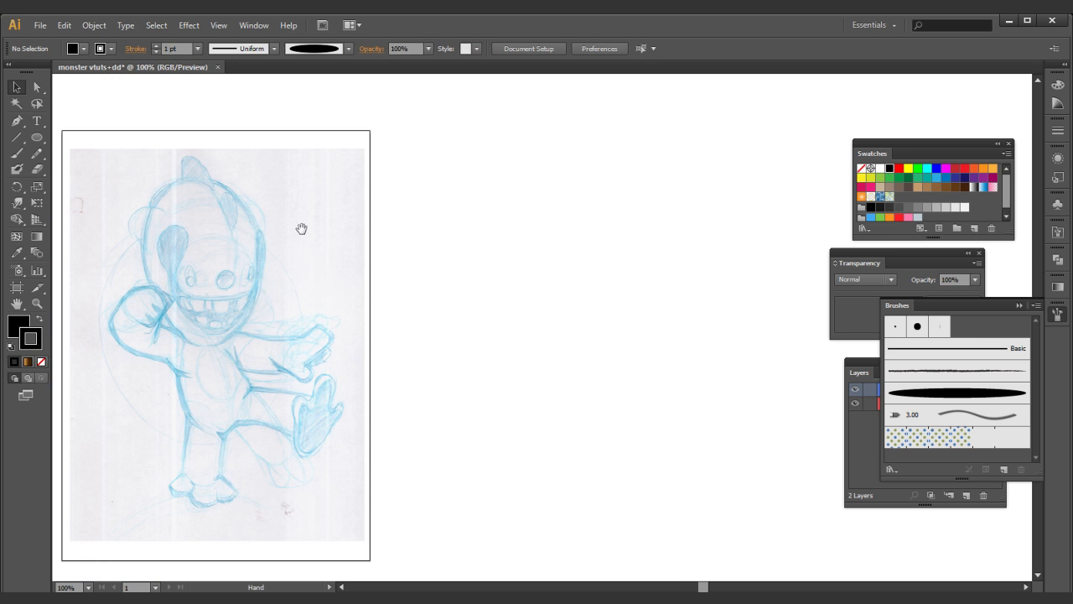
# - Set up the Paintbrush with a white fill and a 0.25 pt stroke
pyautogui.moveTo(302, 230); pyautogui.dragTo(394, 228)
pyautogui.click(17, 326)
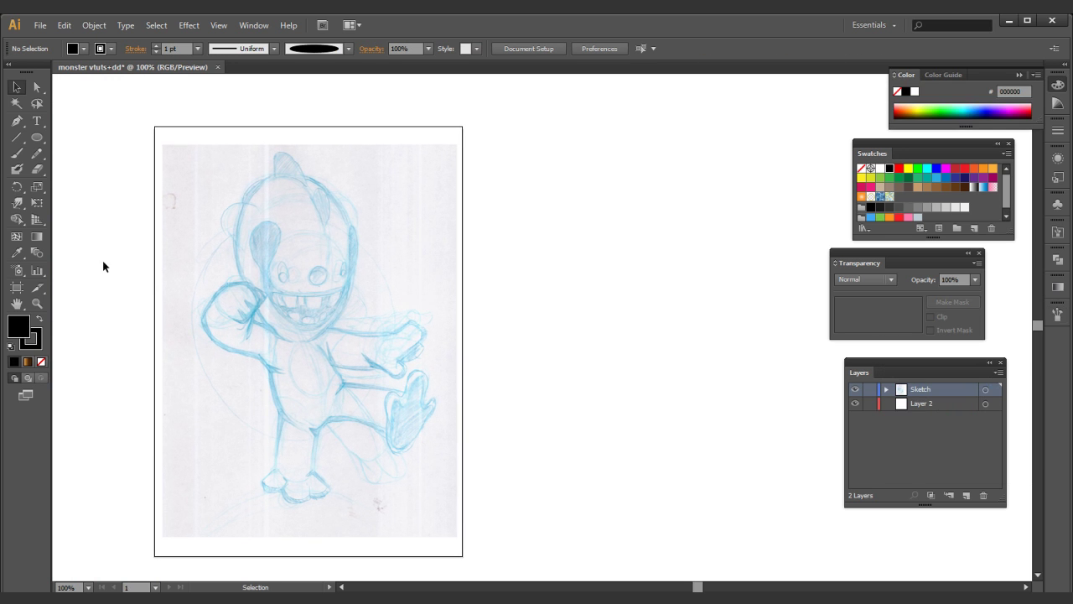
pyautogui.click(880, 169)
pyautogui.press('b')
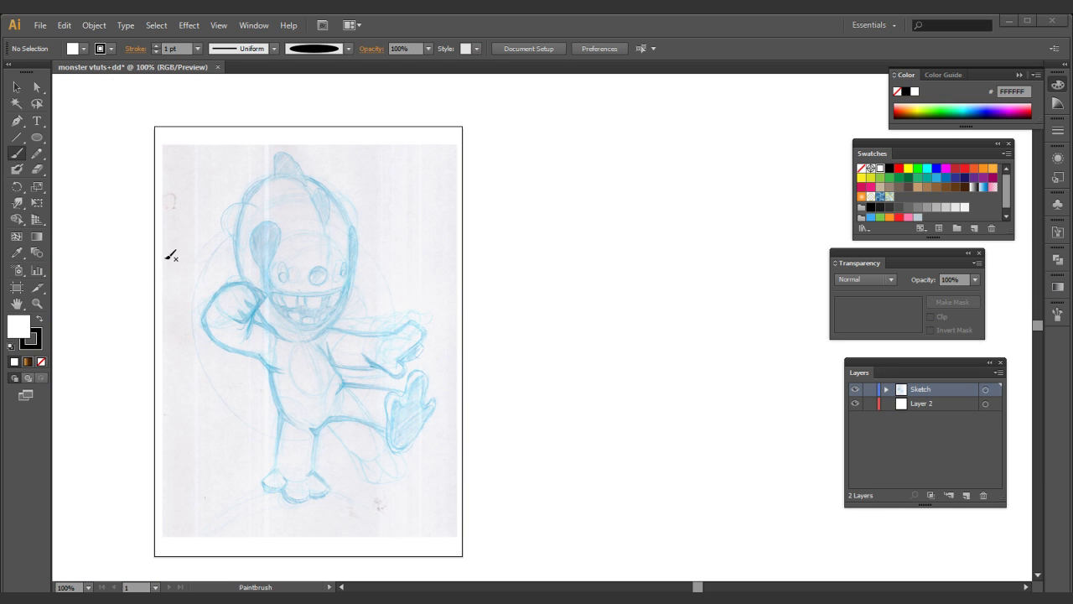
pyautogui.click(199, 49)
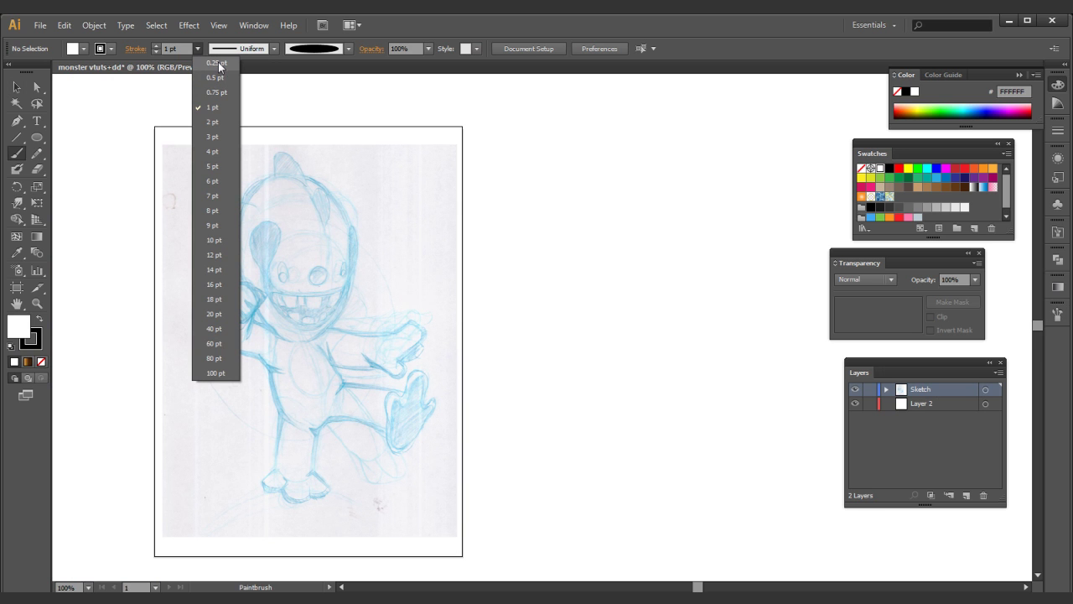
pyautogui.click(220, 64)
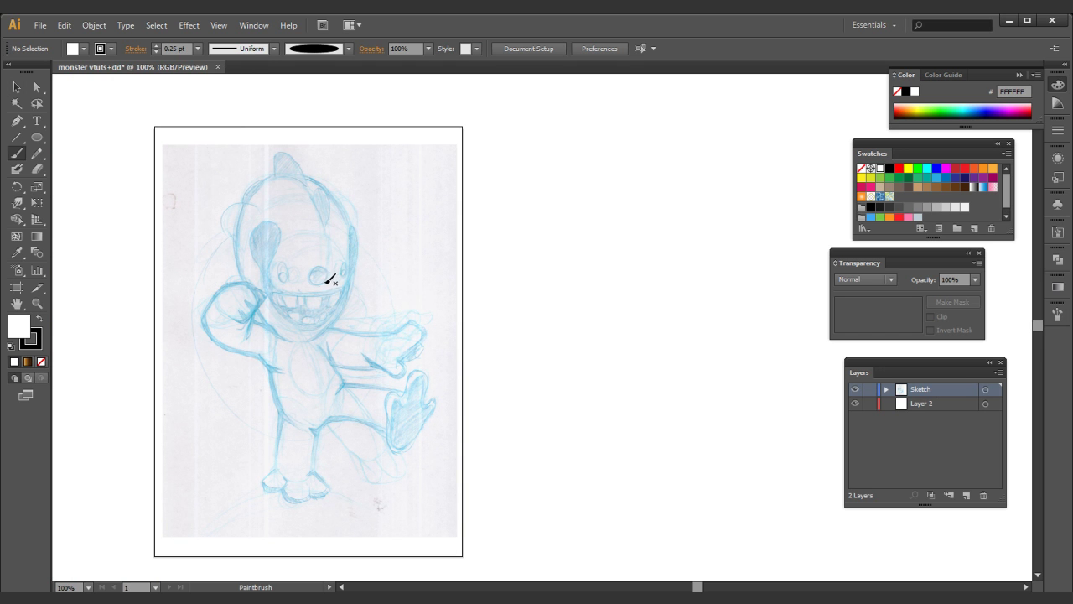
# - Lock the Sketch layer and rename Layer 2 to "lines"
pyautogui.moveTo(319, 292); pyautogui.dragTo(417, 307)
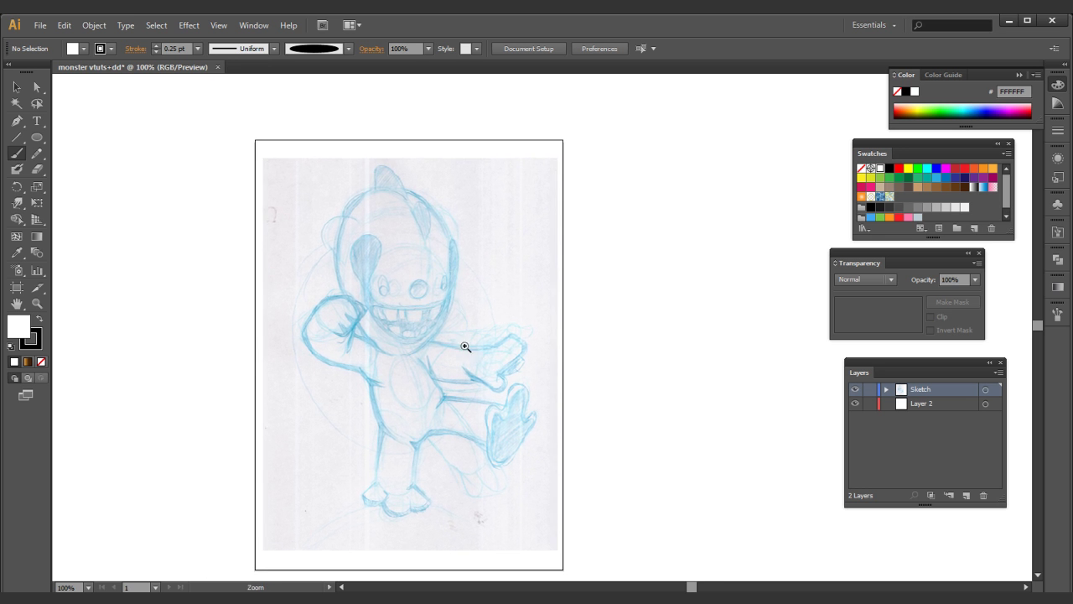
pyautogui.click(461, 359)
pyautogui.click(460, 359)
pyautogui.moveTo(460, 343)
pyautogui.mouseDown()
pyautogui.moveTo(447, 299)
pyautogui.moveTo(427, 335)
pyautogui.moveTo(390, 257)
pyautogui.moveTo(394, 191)
pyautogui.mouseUp()
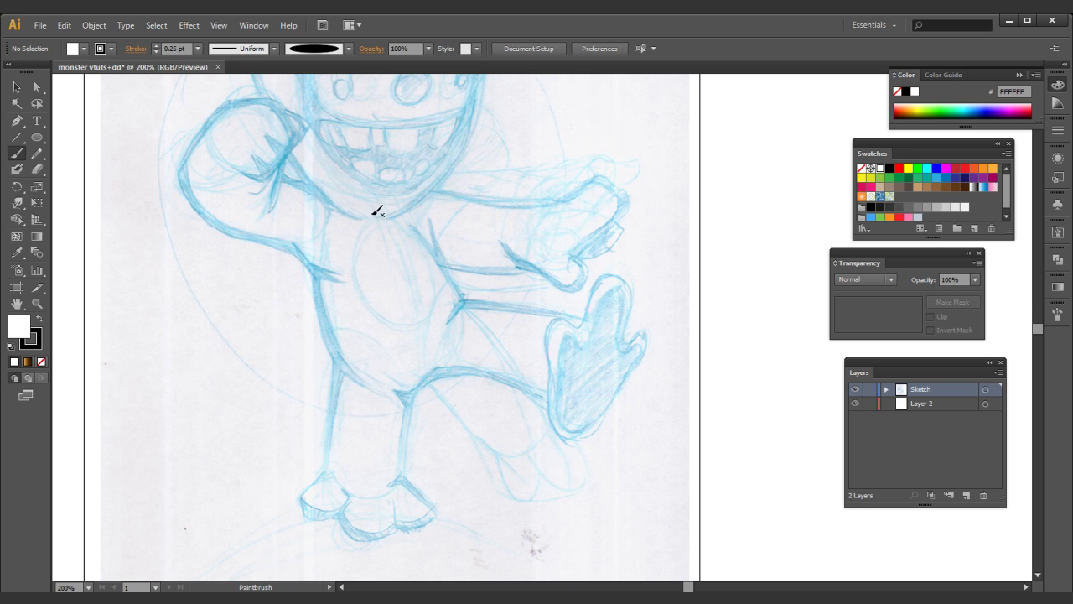
pyautogui.moveTo(372, 248); pyautogui.dragTo(323, 209)
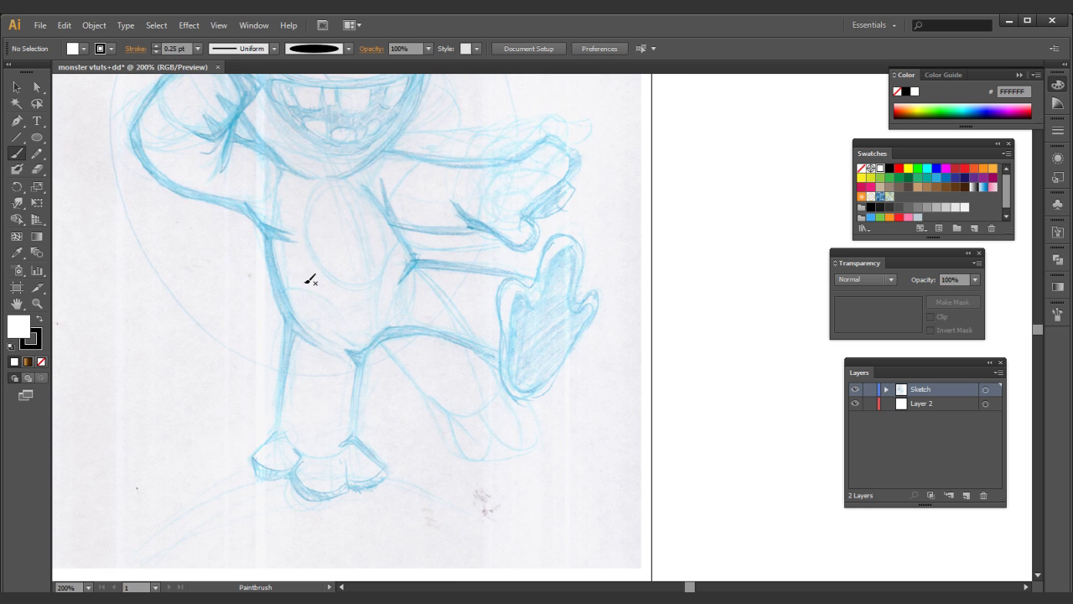
pyautogui.moveTo(335, 169)
pyautogui.mouseDown()
pyautogui.moveTo(296, 213)
pyautogui.moveTo(334, 211)
pyautogui.moveTo(325, 167)
pyautogui.mouseUp()
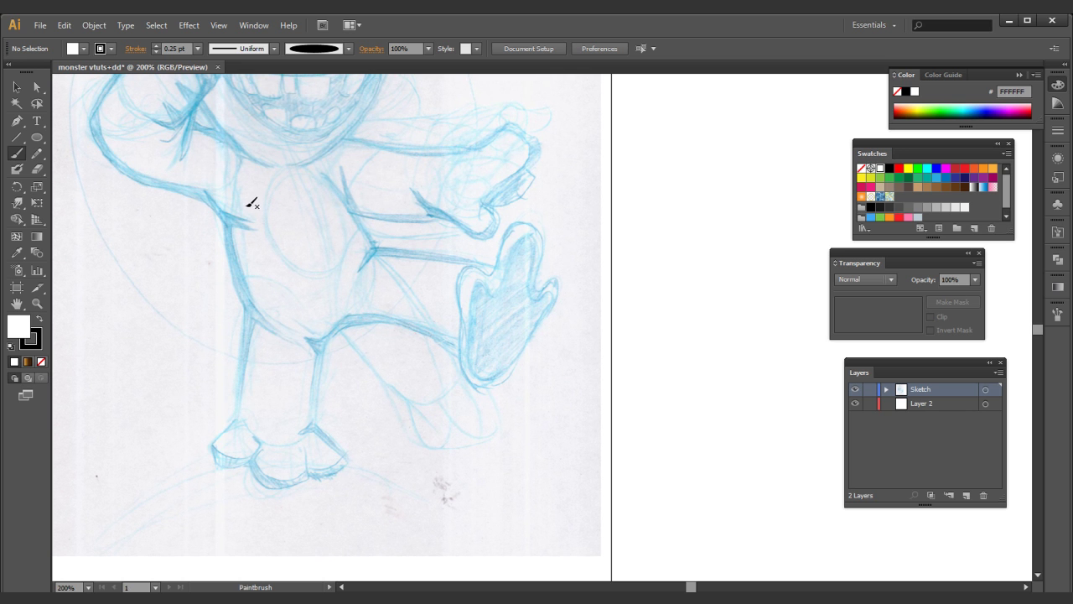
pyautogui.moveTo(276, 189); pyautogui.dragTo(269, 183)
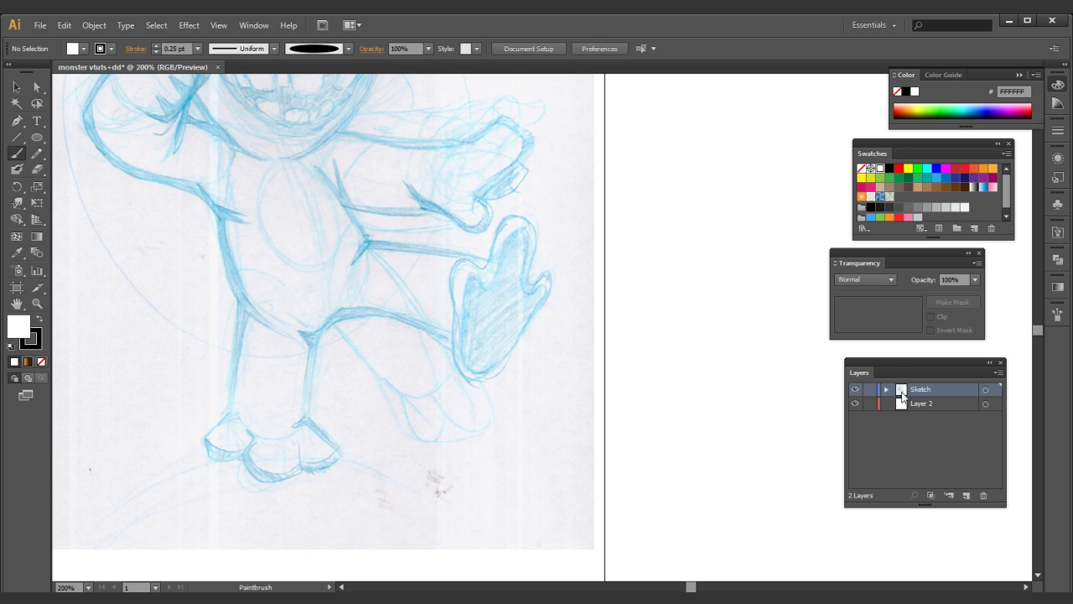
pyautogui.click(929, 404)
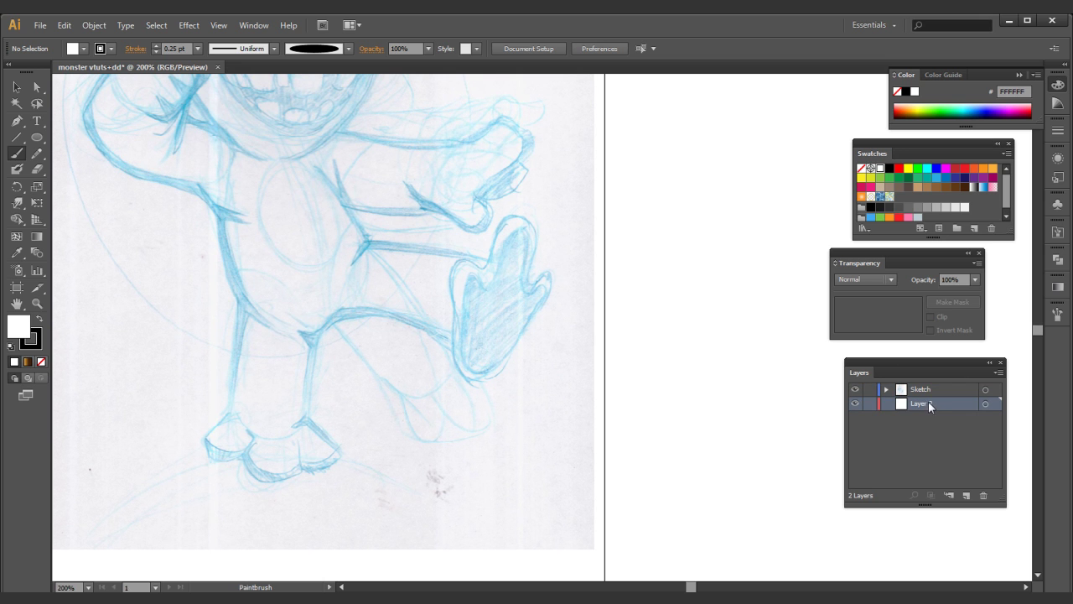
pyautogui.click(870, 390)
pyautogui.doubleClick(919, 404)
pyautogui.press('BackSpace')
pyautogui.press('Return')
# - Trace the monster's body as one open brush stroke on the lines layer and set its stroke weight to 0.25 pt
pyautogui.moveTo(230, 166)
pyautogui.mouseDown()
pyautogui.moveTo(229, 238)
pyautogui.moveTo(244, 290)
pyautogui.moveTo(300, 330)
pyautogui.moveTo(345, 325)
pyautogui.moveTo(373, 289)
pyautogui.moveTo(371, 242)
pyautogui.moveTo(306, 141)
pyautogui.mouseUp()
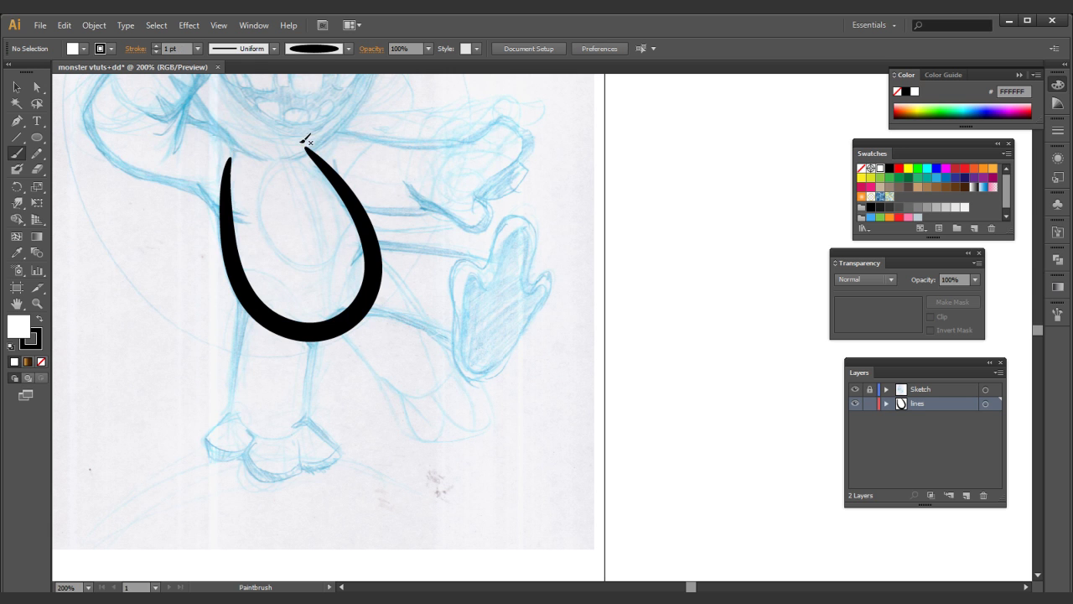
pyautogui.keyDown('ctrl'); pyautogui.click(362, 217); pyautogui.keyUp('ctrl')
pyautogui.click(197, 48)
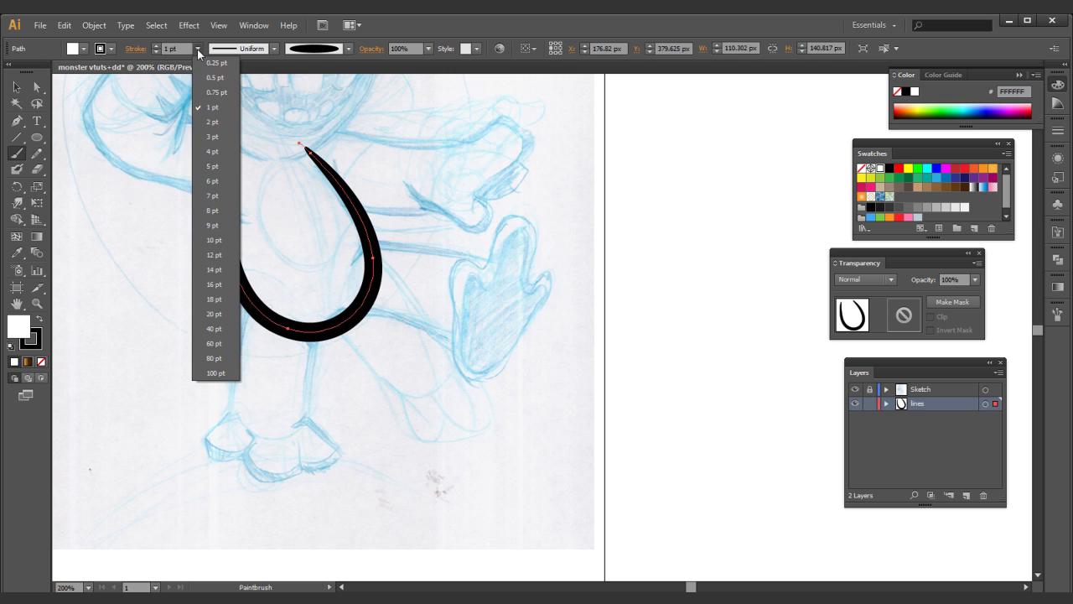
pyautogui.click(217, 62)
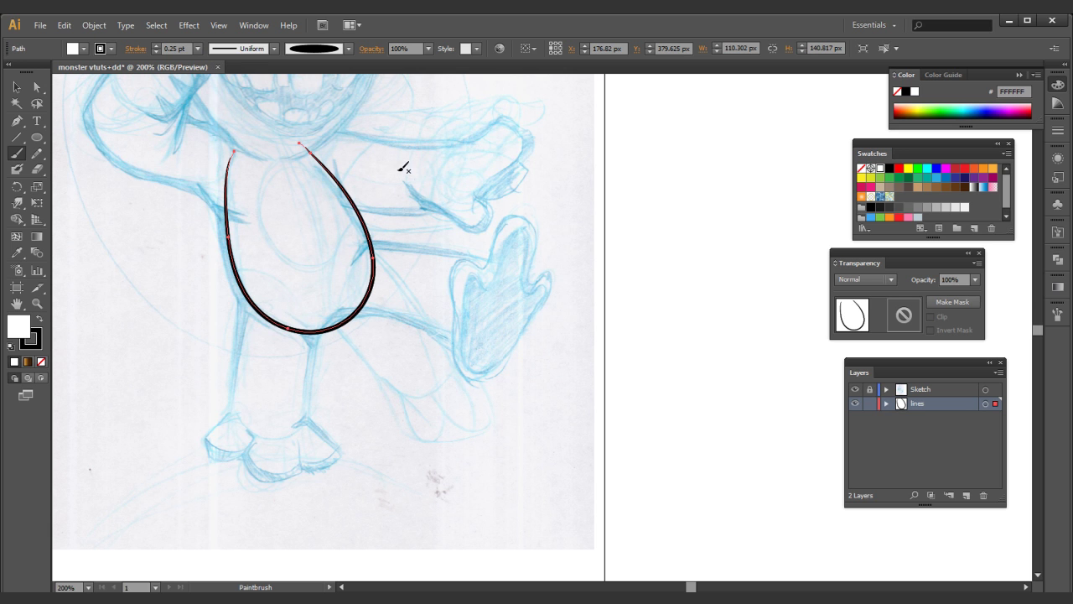
pyautogui.scroll(-1, 398, 180)
pyautogui.hotkey('ctrl', 'shift', 'a')
# - Move the body outline off the sketch and bring it back over the sketched body
pyautogui.moveTo(411, 174)
pyautogui.mouseDown()
pyautogui.moveTo(411, 151)
pyautogui.moveTo(389, 275)
pyautogui.mouseUp()
pyautogui.moveTo(269, 311); pyautogui.dragTo(262, 180)
pyautogui.press('b')
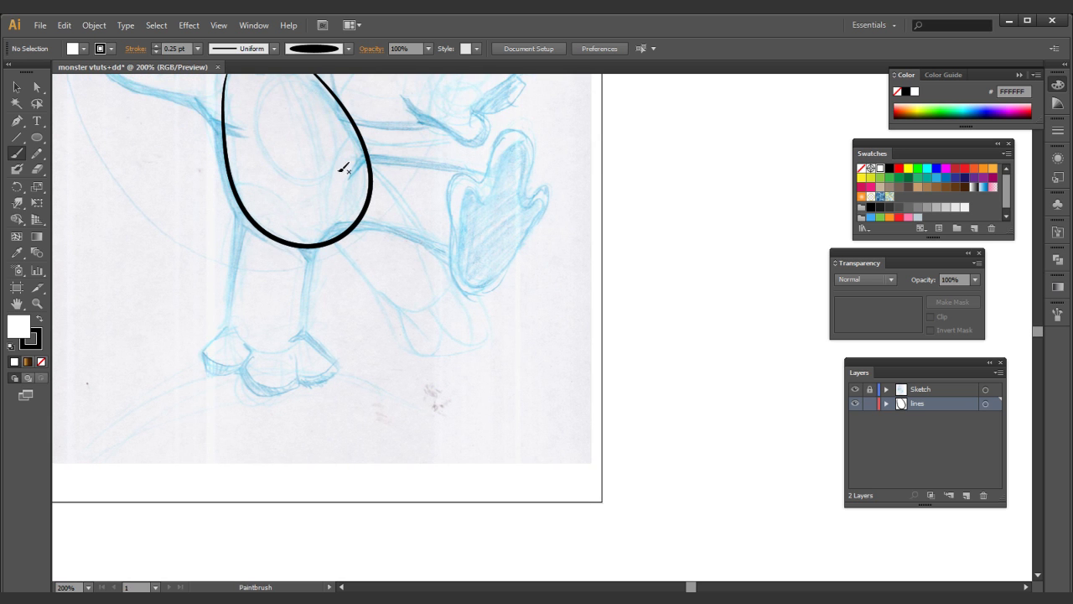
pyautogui.moveTo(371, 175); pyautogui.dragTo(252, 192)
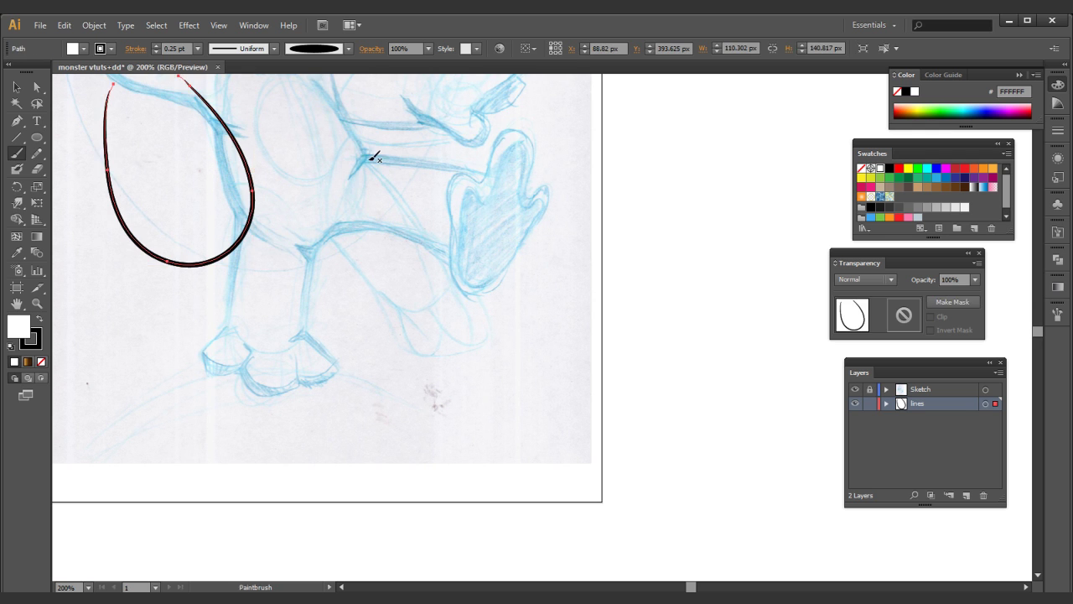
pyautogui.moveTo(372, 155)
pyautogui.mouseDown()
pyautogui.moveTo(345, 202)
pyautogui.moveTo(367, 152)
pyautogui.mouseUp()
pyautogui.hotkey('ctrl', 'z')
pyautogui.hotkey('ctrl', 'z')
pyautogui.moveTo(485, 175)
pyautogui.mouseDown()
pyautogui.moveTo(370, 155)
pyautogui.moveTo(346, 180)
pyautogui.mouseUp()
pyautogui.moveTo(349, 236); pyautogui.dragTo(341, 206)
pyautogui.hotkey('ctrl', 'z')
pyautogui.hotkey('ctrl', 'z')
pyautogui.moveTo(237, 223)
pyautogui.mouseDown()
pyautogui.moveTo(335, 196)
pyautogui.moveTo(361, 201)
pyautogui.mouseUp()
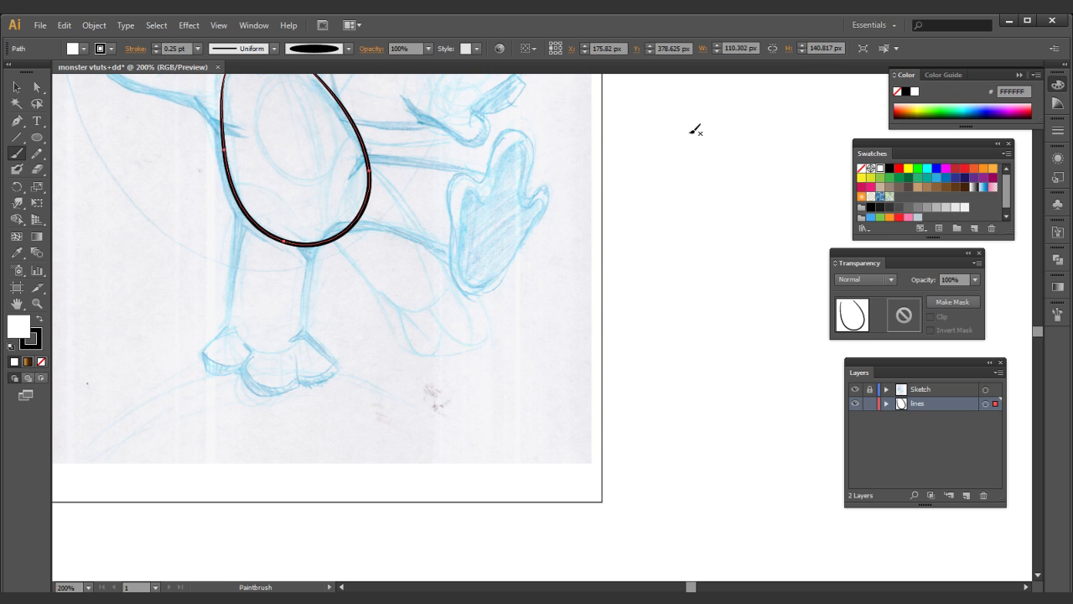
# - Try a red ED1C24 fill on the body outline and undo it
pyautogui.click(963, 168)
pyautogui.press('v')
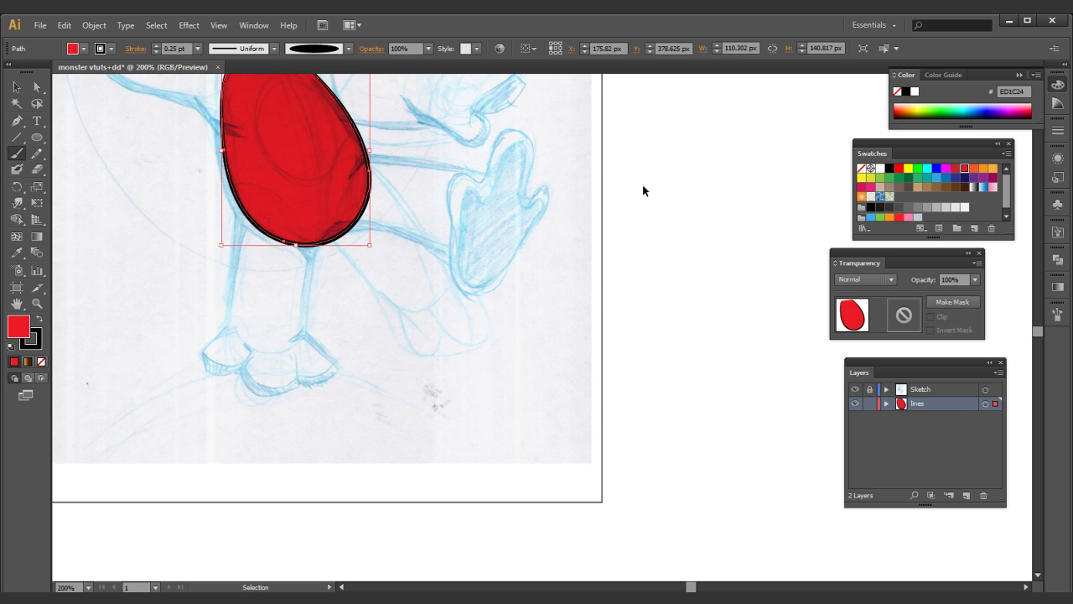
pyautogui.hotkey('ctrl', 'z')
# - Shift the body outline sideways to expose the sketch beneath and put it back in place
pyautogui.moveTo(512, 216); pyautogui.dragTo(520, 266)
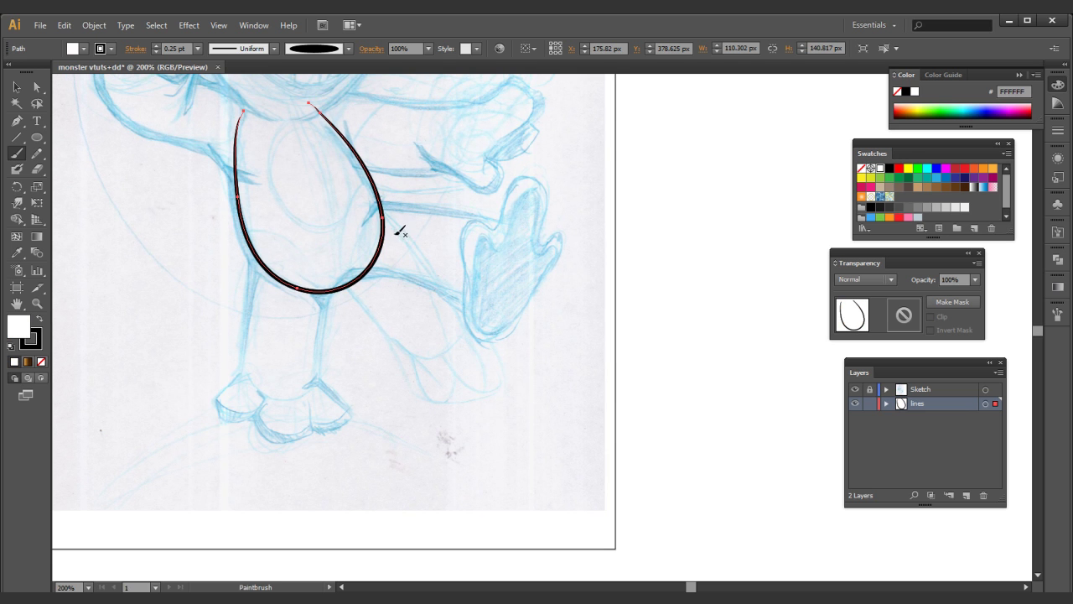
pyautogui.moveTo(412, 230); pyautogui.dragTo(419, 198)
pyautogui.keyDown('ctrl'); pyautogui.click(380, 280); pyautogui.keyUp('ctrl')
pyautogui.moveTo(372, 264)
pyautogui.mouseDown()
pyautogui.moveTo(388, 289)
pyautogui.moveTo(372, 213)
pyautogui.moveTo(259, 237)
pyautogui.moveTo(223, 261)
pyautogui.mouseUp()
pyautogui.keyDown('ctrl'); pyautogui.click(369, 257); pyautogui.keyUp('ctrl')
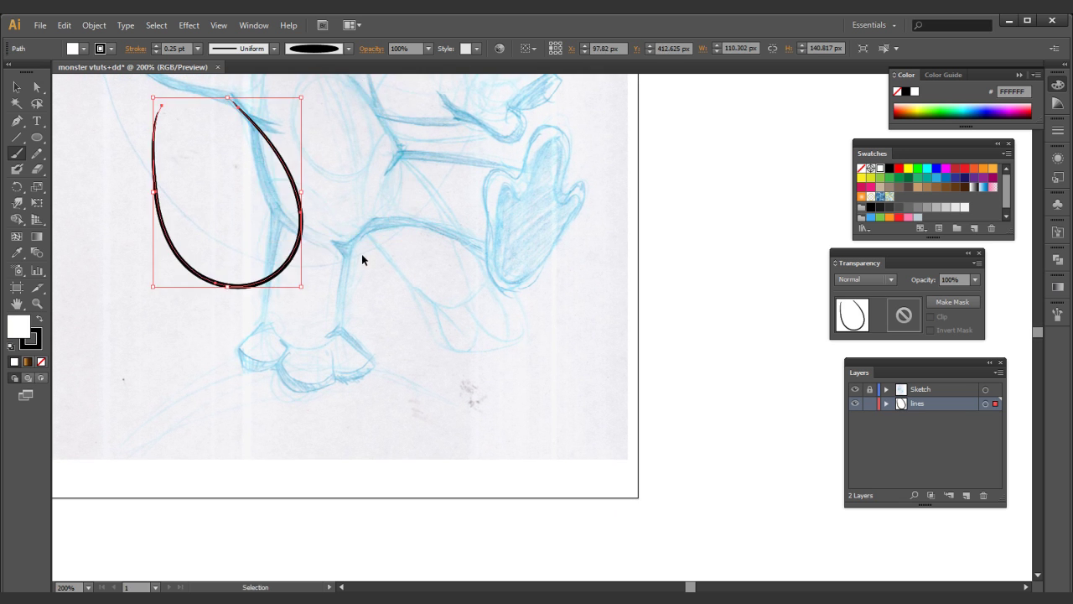
pyautogui.moveTo(312, 233); pyautogui.dragTo(386, 183)
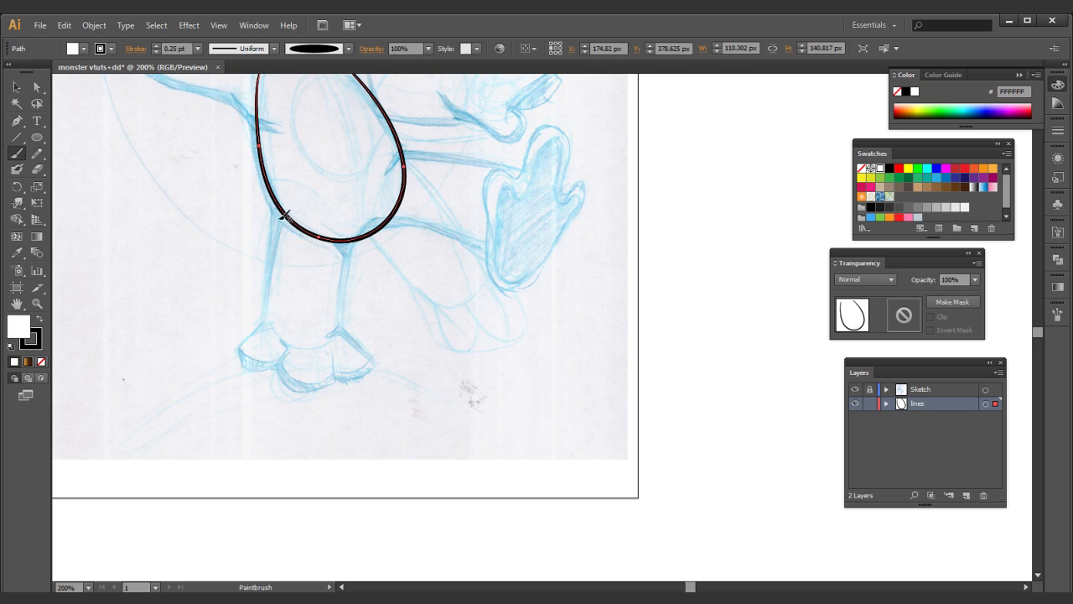
# - Try tracing the standing leg with brush strokes below the body and undo them
pyautogui.moveTo(282, 203)
pyautogui.mouseDown()
pyautogui.moveTo(265, 315)
pyautogui.moveTo(278, 349)
pyautogui.moveTo(322, 352)
pyautogui.moveTo(344, 314)
pyautogui.moveTo(350, 238)
pyautogui.mouseUp()
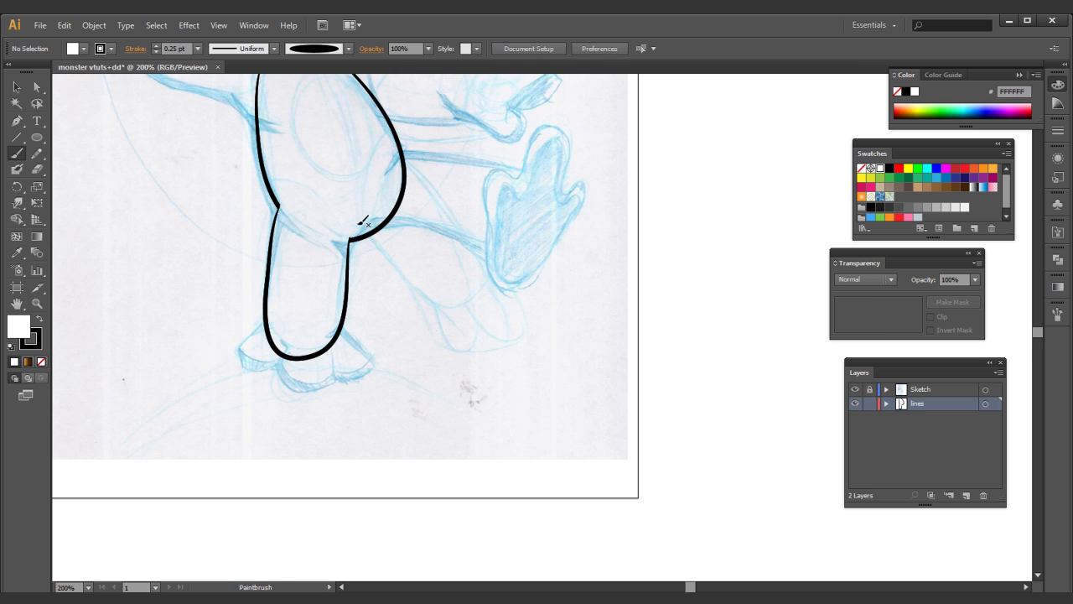
pyautogui.hotkey('ctrl', 'z')
pyautogui.moveTo(282, 210)
pyautogui.mouseDown()
pyautogui.moveTo(266, 318)
pyautogui.moveTo(286, 349)
pyautogui.moveTo(327, 348)
pyautogui.moveTo(350, 231)
pyautogui.mouseUp()
pyautogui.moveTo(316, 291); pyautogui.dragTo(320, 296)
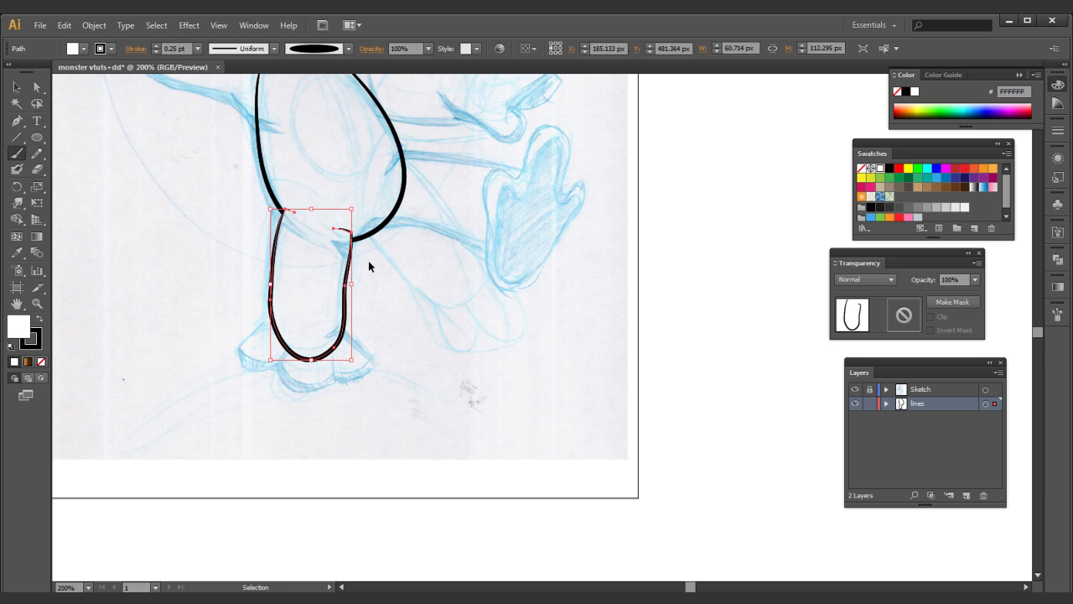
pyautogui.keyDown('ctrl'); pyautogui.click(366, 264); pyautogui.keyUp('ctrl')
pyautogui.moveTo(353, 251)
pyautogui.mouseDown()
pyautogui.moveTo(350, 220)
pyautogui.moveTo(331, 314)
pyautogui.moveTo(312, 278)
pyautogui.moveTo(258, 274)
pyautogui.moveTo(291, 289)
pyautogui.mouseUp()
pyautogui.hotkey('ctrl', 'z')
pyautogui.hotkey('ctrl', 'z')
pyautogui.moveTo(243, 386)
pyautogui.mouseDown()
pyautogui.moveTo(239, 358)
pyautogui.moveTo(266, 279)
pyautogui.moveTo(309, 280)
pyautogui.moveTo(322, 384)
pyautogui.mouseUp()
pyautogui.hotkey('ctrl', 'z')
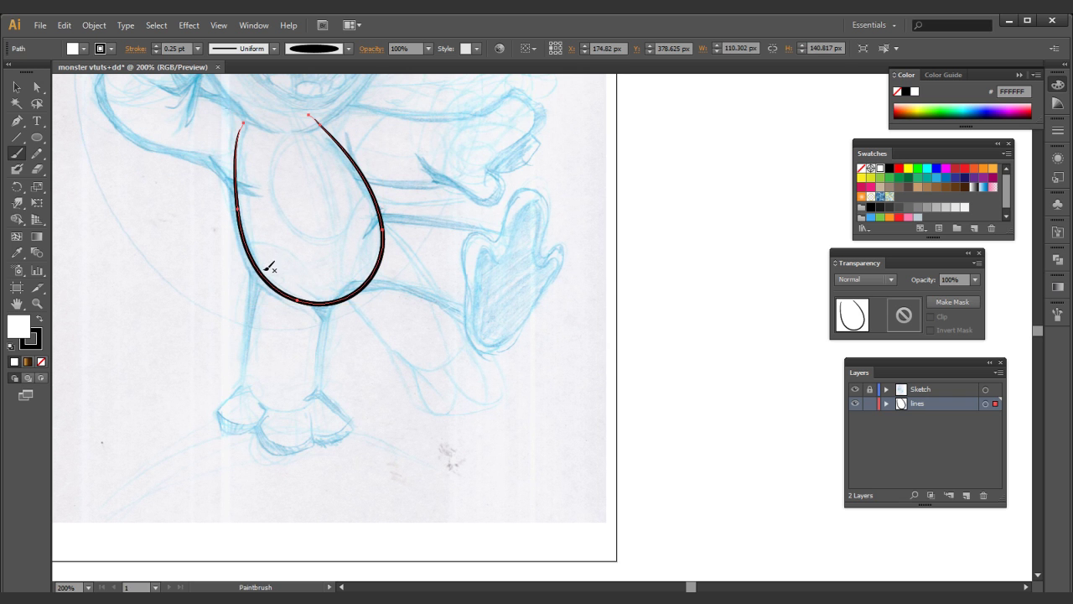
# - Trace the standing leg and the kicking leg as open brush strokes that start and end inside the body
pyautogui.moveTo(264, 267)
pyautogui.mouseDown()
pyautogui.moveTo(242, 387)
pyautogui.moveTo(263, 410)
pyautogui.moveTo(305, 409)
pyautogui.moveTo(322, 378)
pyautogui.moveTo(334, 292)
pyautogui.mouseUp()
pyautogui.keyDown('ctrl'); pyautogui.click(337, 256); pyautogui.keyUp('ctrl')
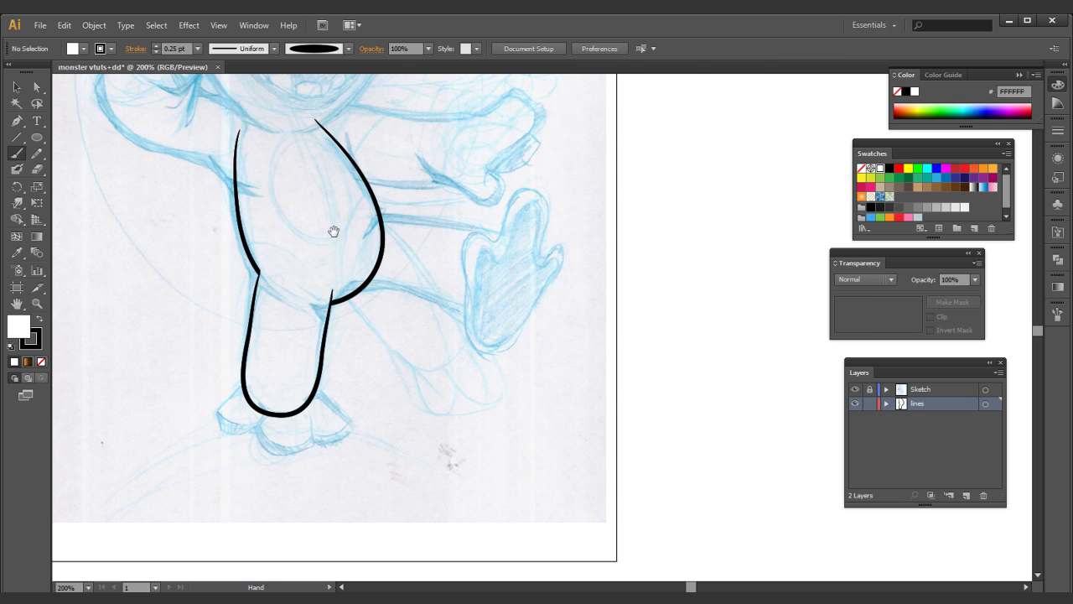
pyautogui.moveTo(297, 351); pyautogui.dragTo(296, 346)
pyautogui.keyDown('ctrl'); pyautogui.click(379, 333); pyautogui.keyUp('ctrl')
pyautogui.moveTo(373, 269)
pyautogui.mouseDown()
pyautogui.moveTo(303, 300)
pyautogui.moveTo(264, 226)
pyautogui.moveTo(258, 232)
pyautogui.moveTo(378, 262)
pyautogui.moveTo(386, 290)
pyautogui.moveTo(364, 324)
pyautogui.moveTo(318, 326)
pyautogui.moveTo(223, 297)
pyautogui.moveTo(301, 332)
pyautogui.moveTo(306, 311)
pyautogui.moveTo(310, 327)
pyautogui.moveTo(316, 162)
pyautogui.moveTo(342, 169)
pyautogui.mouseUp()
# - Trace the toes of the standing foot with curved brush strokes over the rounded end of the leg
pyautogui.keyDown('ctrl'); pyautogui.click(352, 310); pyautogui.keyUp('ctrl')
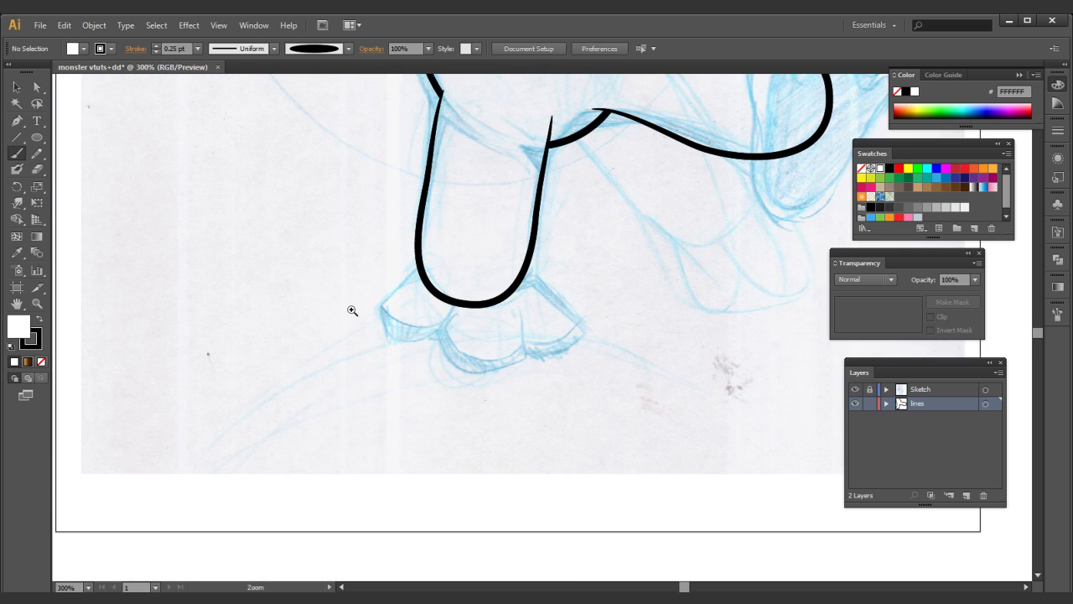
pyautogui.moveTo(402, 299); pyautogui.dragTo(361, 303)
pyautogui.moveTo(391, 256)
pyautogui.mouseDown()
pyautogui.moveTo(339, 314)
pyautogui.moveTo(371, 328)
pyautogui.moveTo(417, 306)
pyautogui.moveTo(404, 342)
pyautogui.moveTo(445, 363)
pyautogui.moveTo(477, 339)
pyautogui.moveTo(464, 295)
pyautogui.mouseUp()
pyautogui.moveTo(488, 259)
pyautogui.mouseDown()
pyautogui.moveTo(520, 307)
pyautogui.moveTo(501, 326)
pyautogui.moveTo(461, 283)
pyautogui.mouseUp()
# - Try tracing the toes of the kicking foot and undo the strokes
pyautogui.moveTo(458, 215); pyautogui.dragTo(321, 342)
pyautogui.moveTo(466, 221); pyautogui.dragTo(329, 255)
pyautogui.moveTo(333, 171)
pyautogui.mouseDown()
pyautogui.moveTo(277, 196)
pyautogui.moveTo(254, 182)
pyautogui.mouseUp()
pyautogui.moveTo(366, 223); pyautogui.dragTo(339, 258)
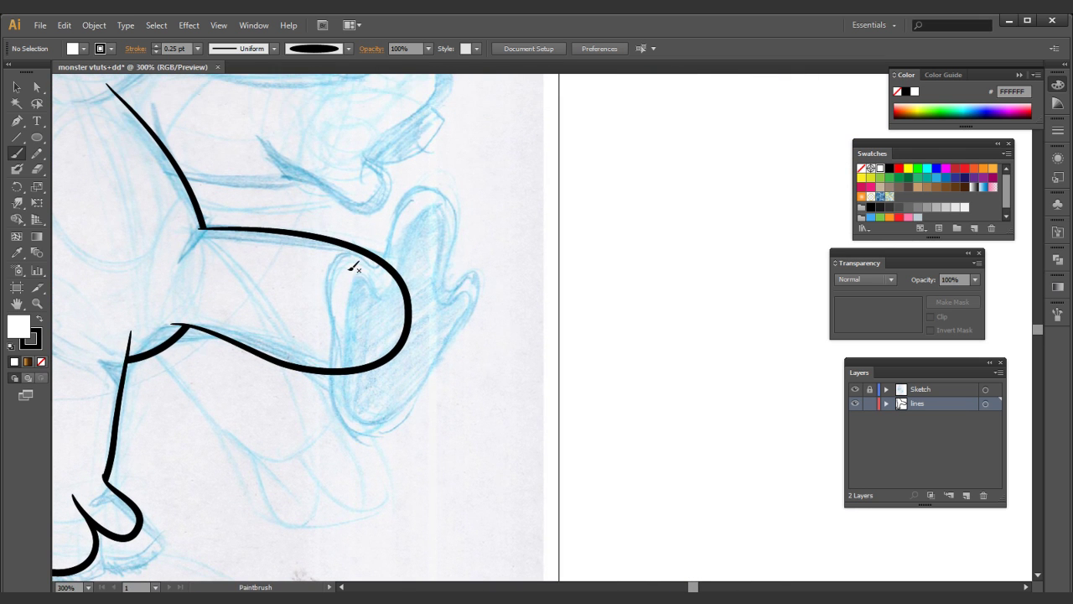
pyautogui.moveTo(328, 246)
pyautogui.mouseDown()
pyautogui.moveTo(306, 325)
pyautogui.moveTo(320, 330)
pyautogui.mouseUp()
pyautogui.hotkey('ctrl', 'z')
pyautogui.moveTo(366, 262)
pyautogui.mouseDown()
pyautogui.moveTo(400, 179)
pyautogui.moveTo(422, 270)
pyautogui.moveTo(406, 308)
pyautogui.mouseUp()
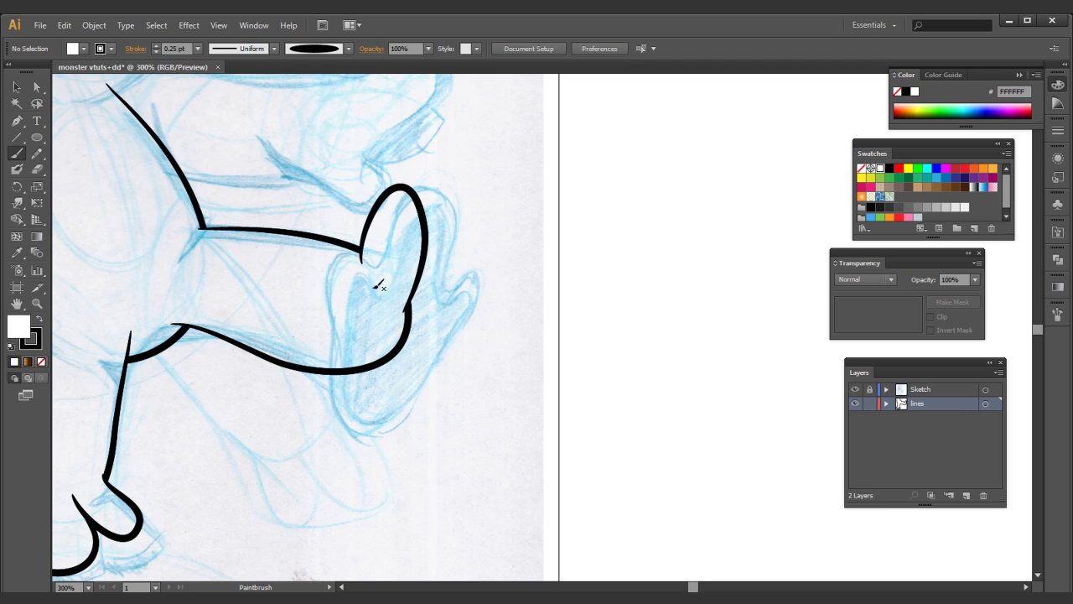
pyautogui.moveTo(367, 279)
pyautogui.mouseDown()
pyautogui.moveTo(318, 221)
pyautogui.moveTo(326, 327)
pyautogui.mouseUp()
pyautogui.hotkey('ctrl', 'z')
pyautogui.hotkey('ctrl', 'z')
# - Trace the toes and rounded heel of the kicking foot with overlapping brush strokes at the end of the leg
pyautogui.moveTo(397, 262)
pyautogui.mouseDown()
pyautogui.moveTo(429, 249)
pyautogui.moveTo(413, 324)
pyautogui.mouseUp()
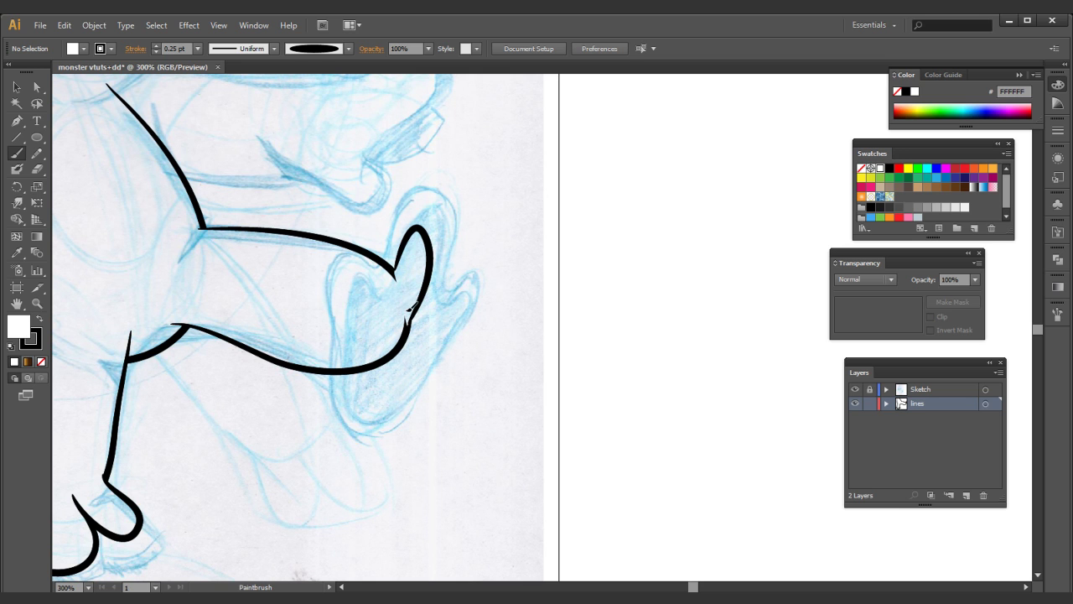
pyautogui.moveTo(402, 238)
pyautogui.mouseDown()
pyautogui.moveTo(338, 241)
pyautogui.moveTo(294, 279)
pyautogui.moveTo(325, 329)
pyautogui.moveTo(345, 338)
pyautogui.moveTo(359, 380)
pyautogui.moveTo(405, 382)
pyautogui.moveTo(419, 315)
pyautogui.mouseUp()
pyautogui.keyDown('ctrl'); pyautogui.click(406, 361); pyautogui.keyUp('ctrl')
pyautogui.moveTo(404, 359); pyautogui.dragTo(403, 352)
pyautogui.keyDown('ctrl'); pyautogui.click(443, 337); pyautogui.keyUp('ctrl')
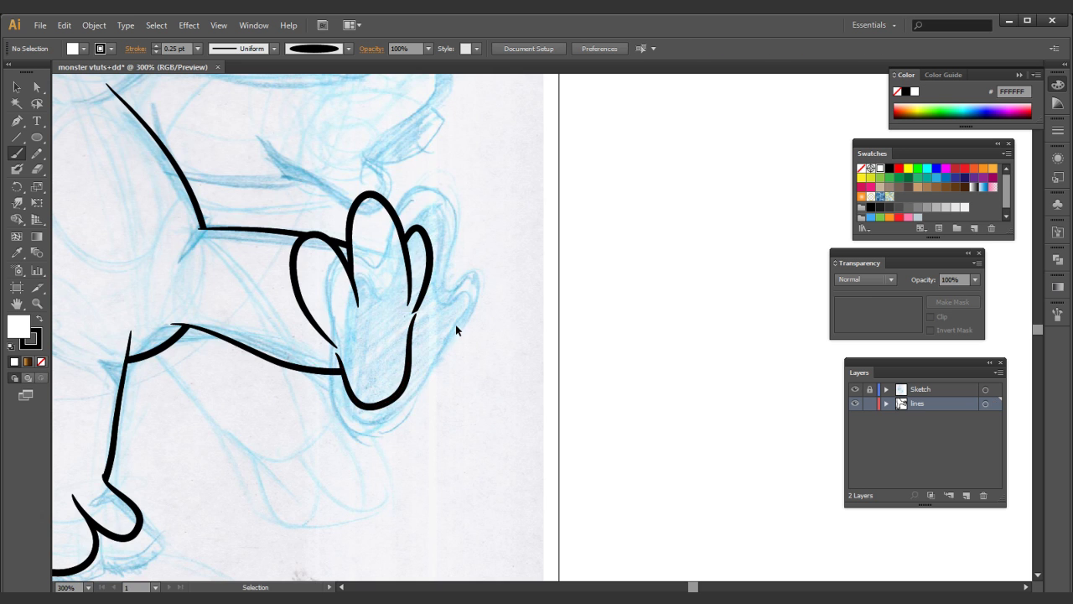
# - Trace the raised arm as an open stroke from the body, and add overlapping strokes for its bent forearm and round fist
pyautogui.keyDown('ctrl'); pyautogui.keyDown('alt'); pyautogui.click(454, 325); pyautogui.keyUp('alt'); pyautogui.keyUp('ctrl')
pyautogui.keyDown('ctrl'); pyautogui.keyDown('alt'); pyautogui.click(453, 325); pyautogui.keyUp('alt'); pyautogui.keyUp('ctrl')
pyautogui.keyDown('ctrl'); pyautogui.keyDown('alt'); pyautogui.click(453, 324); pyautogui.keyUp('alt'); pyautogui.keyUp('ctrl')
pyautogui.moveTo(458, 315); pyautogui.dragTo(394, 313)
pyautogui.moveTo(444, 182); pyautogui.dragTo(369, 361)
pyautogui.moveTo(434, 322); pyautogui.dragTo(326, 324)
pyautogui.moveTo(492, 251)
pyautogui.mouseDown()
pyautogui.moveTo(288, 257)
pyautogui.moveTo(328, 266)
pyautogui.mouseUp()
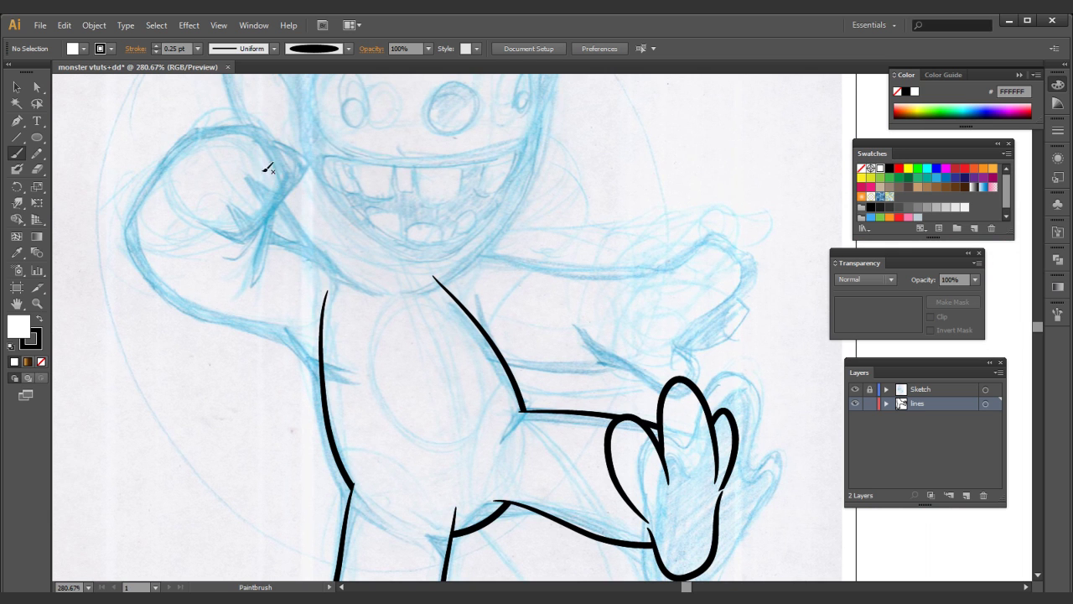
pyautogui.moveTo(272, 233); pyautogui.dragTo(249, 272)
pyautogui.hotkey('ctrl', 'z')
pyautogui.moveTo(348, 280)
pyautogui.mouseDown()
pyautogui.moveTo(237, 223)
pyautogui.moveTo(191, 227)
pyautogui.moveTo(158, 251)
pyautogui.moveTo(184, 300)
pyautogui.moveTo(336, 360)
pyautogui.mouseUp()
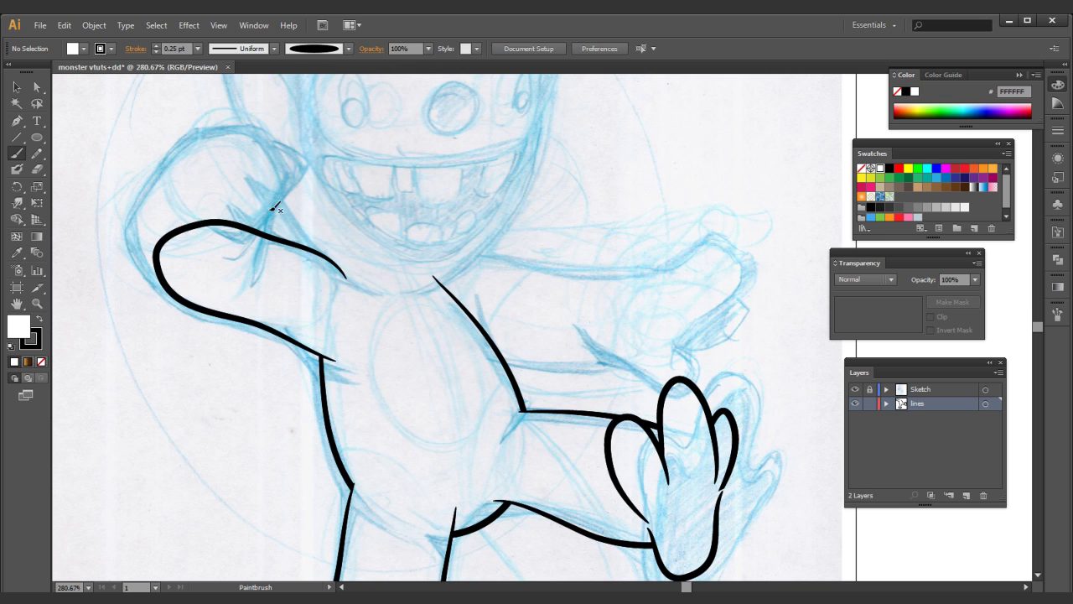
pyautogui.moveTo(265, 261)
pyautogui.mouseDown()
pyautogui.moveTo(265, 183)
pyautogui.moveTo(236, 142)
pyautogui.moveTo(192, 133)
pyautogui.moveTo(144, 200)
pyautogui.moveTo(156, 260)
pyautogui.moveTo(199, 276)
pyautogui.mouseUp()
pyautogui.moveTo(179, 142)
pyautogui.mouseDown()
pyautogui.moveTo(288, 136)
pyautogui.moveTo(304, 188)
pyautogui.moveTo(280, 221)
pyautogui.moveTo(224, 235)
pyautogui.moveTo(175, 208)
pyautogui.mouseUp()
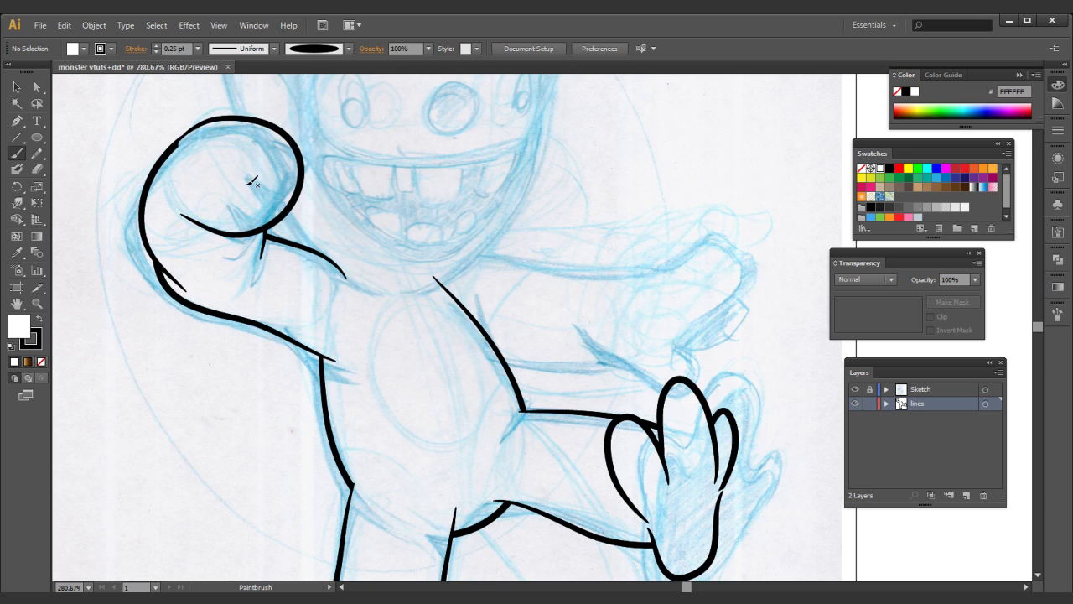
# - Move the forearm and fist strokes away from the arm to inspect how the white-filled shapes overlap, and undo the moves
pyautogui.moveTo(252, 192); pyautogui.dragTo(213, 169)
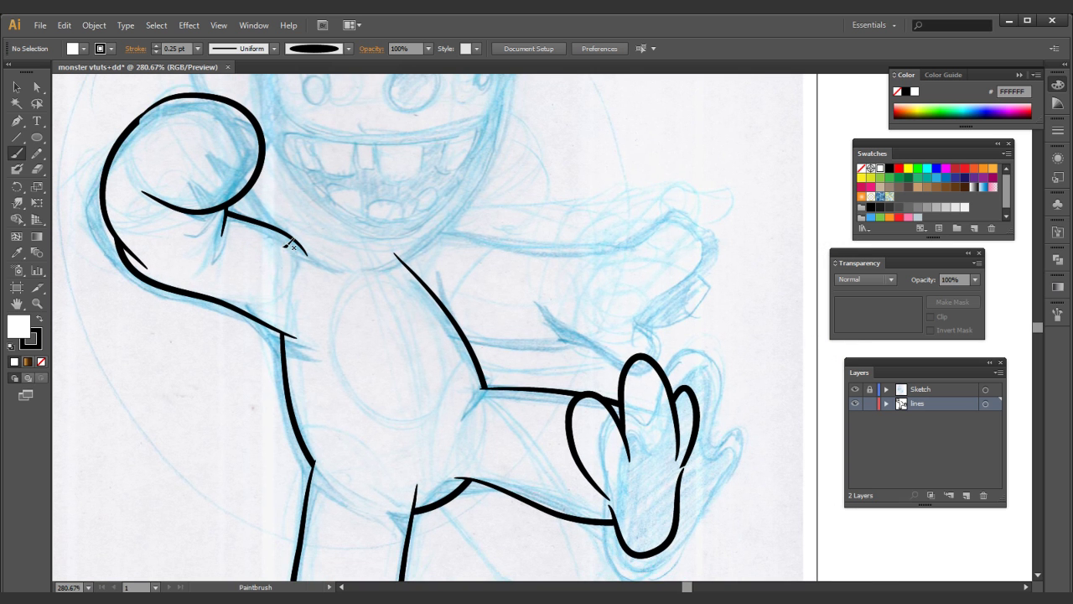
pyautogui.scroll(1, 212, 220)
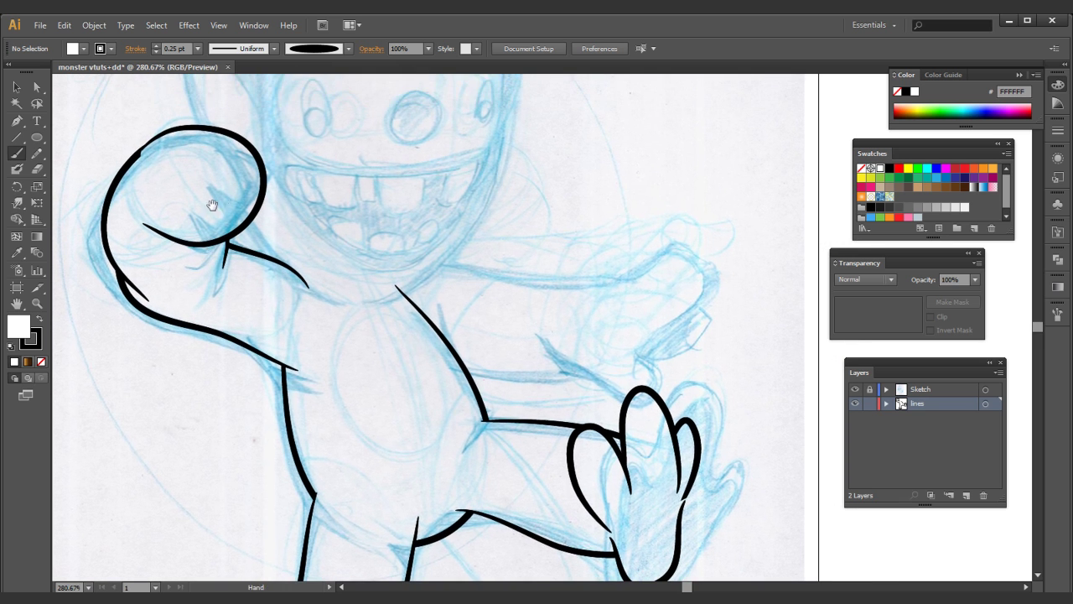
pyautogui.scroll(-1, 215, 203)
pyautogui.hscroll(-2, 216, 203)
pyautogui.moveTo(394, 175); pyautogui.dragTo(487, 154)
pyautogui.moveTo(350, 198); pyautogui.dragTo(278, 165)
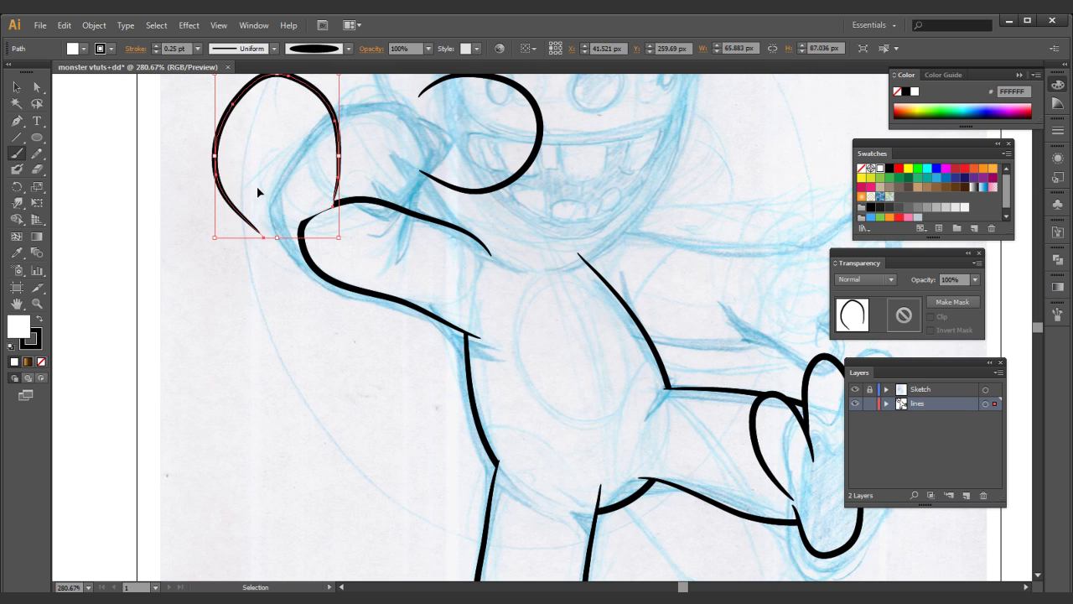
pyautogui.hotkey('ctrl', 'shift', 'z')
pyautogui.hotkey('ctrl', 'shift', 'z')
pyautogui.hotkey('ctrl', 'shift', 'z')
pyautogui.moveTo(276, 313); pyautogui.dragTo(196, 332)
pyautogui.moveTo(372, 177); pyautogui.dragTo(260, 182)
pyautogui.press('v')
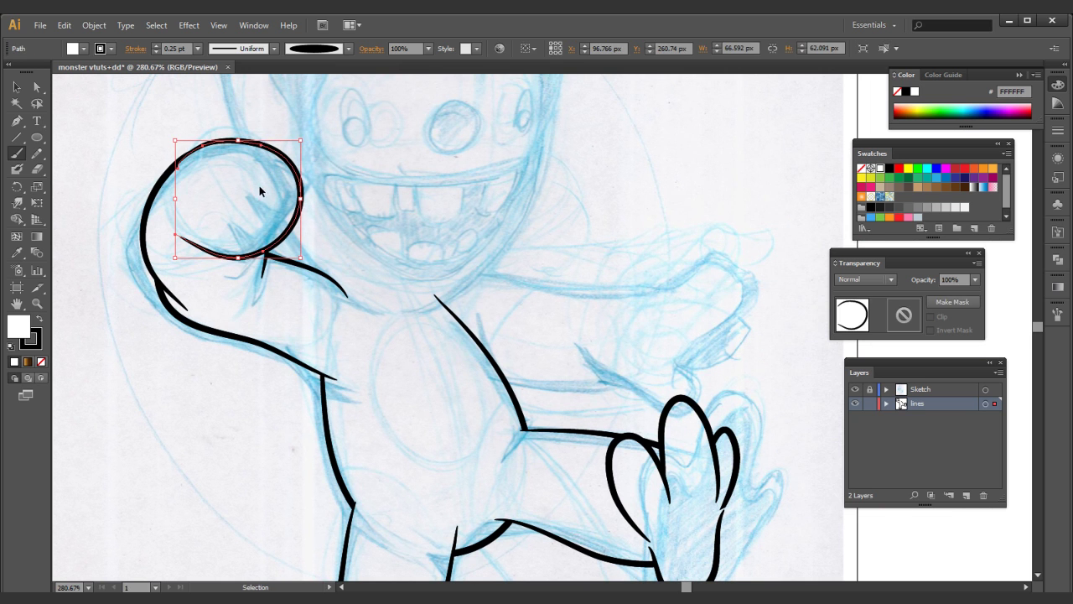
pyautogui.click(317, 148)
# - Try tracing the fingers over the edge of the raised fist and undo the strokes
pyautogui.press('b')
pyautogui.moveTo(286, 157)
pyautogui.mouseDown()
pyautogui.moveTo(324, 211)
pyautogui.moveTo(309, 233)
pyautogui.moveTo(271, 209)
pyautogui.mouseUp()
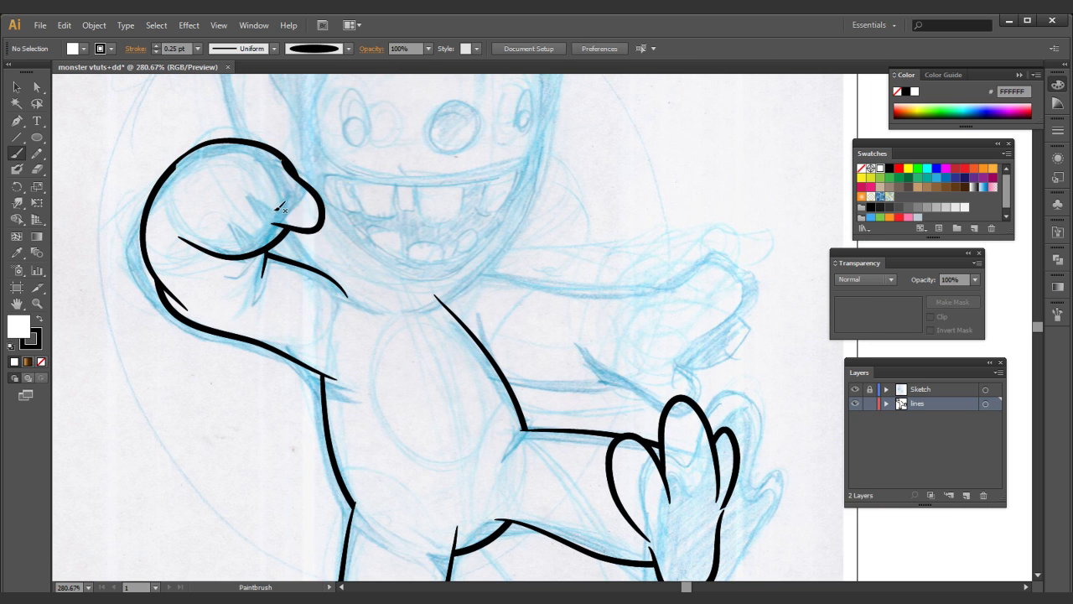
pyautogui.hotkey('ctrl', 'z')
pyautogui.moveTo(287, 159)
pyautogui.mouseDown()
pyautogui.moveTo(306, 186)
pyautogui.moveTo(300, 246)
pyautogui.moveTo(243, 236)
pyautogui.moveTo(228, 255)
pyautogui.moveTo(196, 245)
pyautogui.mouseUp()
pyautogui.hotkey('ctrl', 'z')
pyautogui.hotkey('ctrl', 'z')
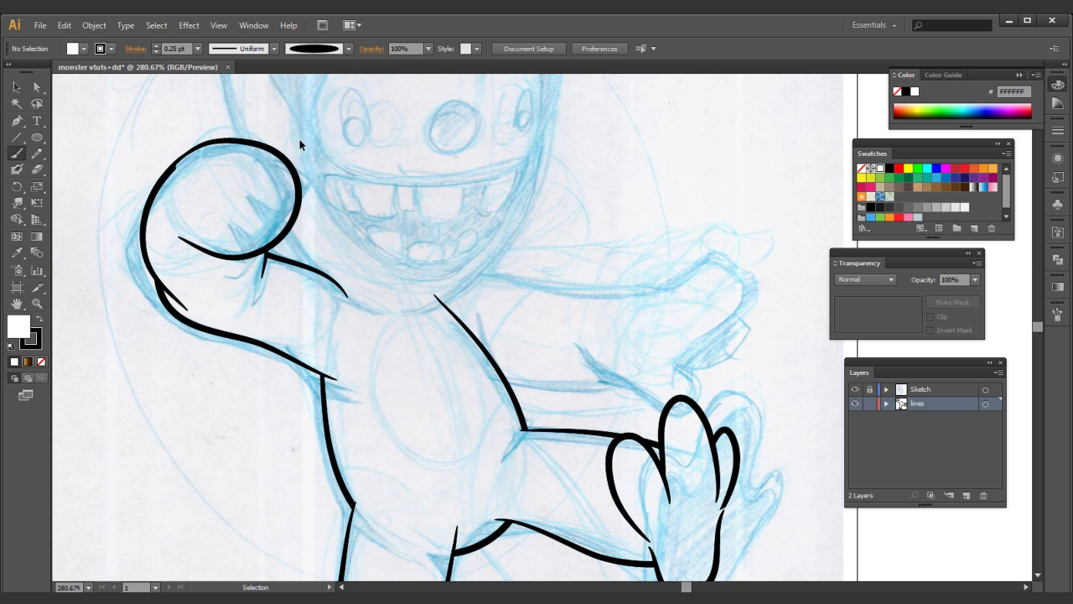
# - Trace the three curled fingers of the raised fist with short overlapping brush strokes along its edge
pyautogui.moveTo(273, 150)
pyautogui.mouseDown()
pyautogui.moveTo(318, 155)
pyautogui.moveTo(326, 178)
pyautogui.moveTo(295, 202)
pyautogui.mouseUp()
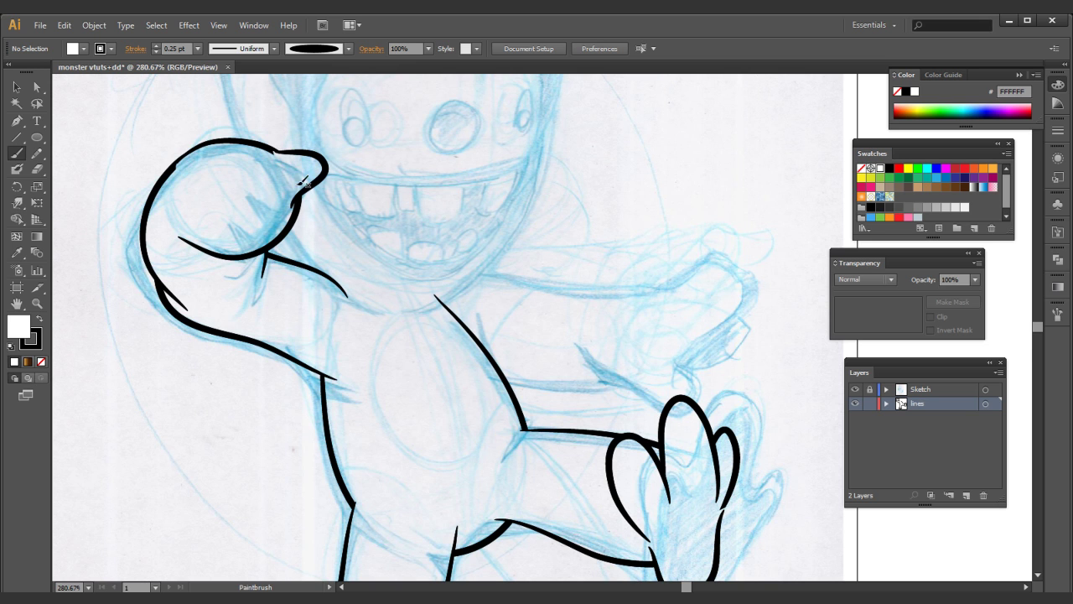
pyautogui.moveTo(293, 164)
pyautogui.mouseDown()
pyautogui.moveTo(315, 228)
pyautogui.moveTo(266, 227)
pyautogui.moveTo(262, 273)
pyautogui.moveTo(201, 240)
pyautogui.mouseUp()
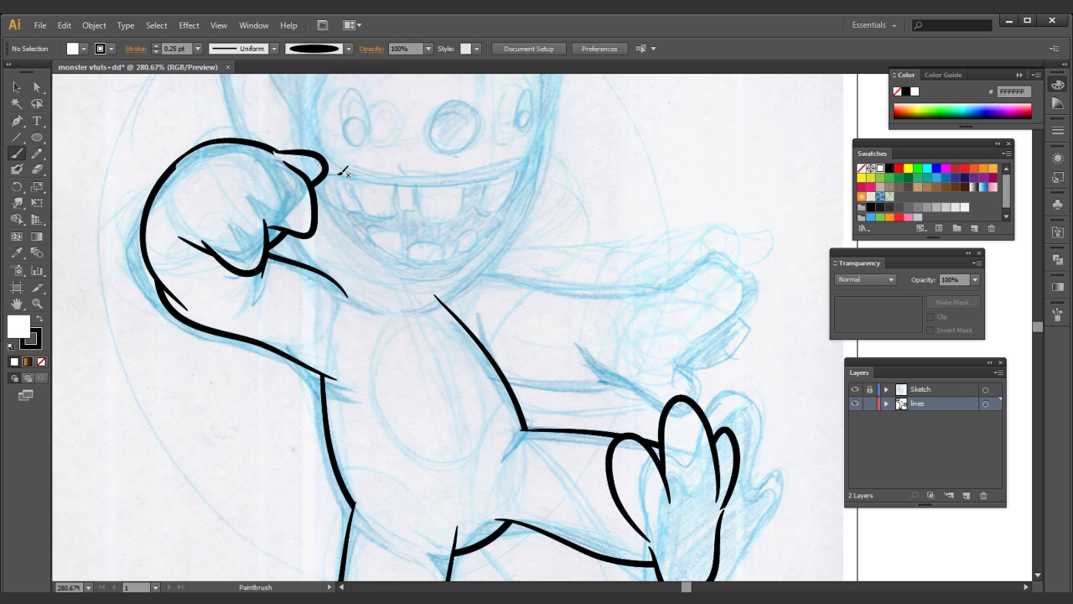
# - Trace the outstretched arm above the kicking leg as one open brush stroke that starts and ends inside the body
pyautogui.press('space')
pyautogui.moveTo(340, 192); pyautogui.dragTo(318, 244)
pyautogui.press('space')
pyautogui.moveTo(367, 281); pyautogui.dragTo(270, 199)
pyautogui.moveTo(356, 250)
pyautogui.mouseDown()
pyautogui.moveTo(321, 197)
pyautogui.moveTo(289, 206)
pyautogui.mouseUp()
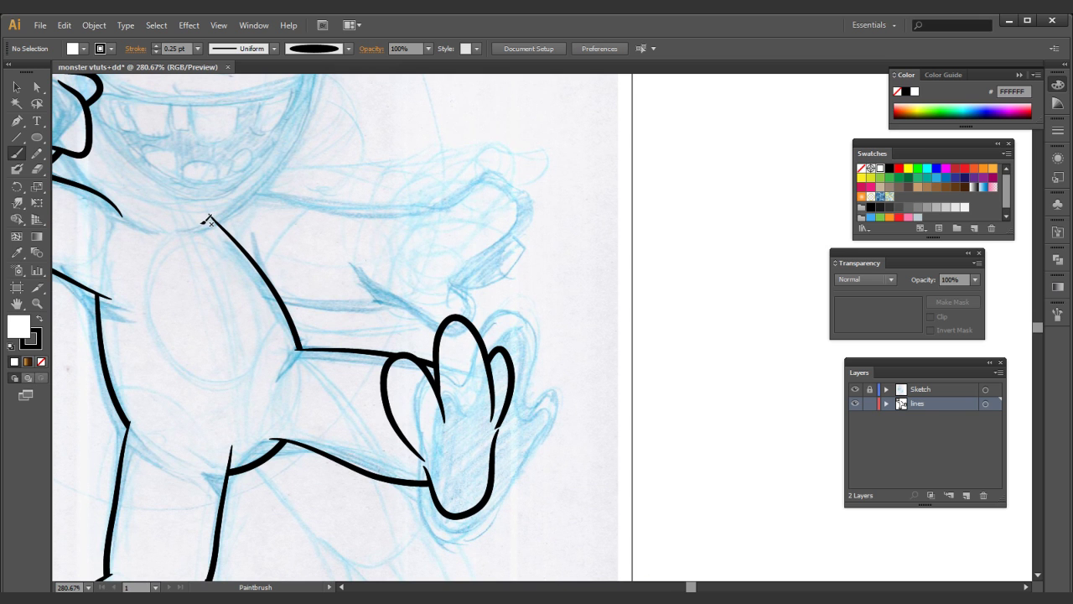
pyautogui.moveTo(254, 195)
pyautogui.mouseDown()
pyautogui.moveTo(403, 205)
pyautogui.moveTo(424, 213)
pyautogui.moveTo(435, 248)
pyautogui.moveTo(396, 291)
pyautogui.moveTo(261, 308)
pyautogui.mouseUp()
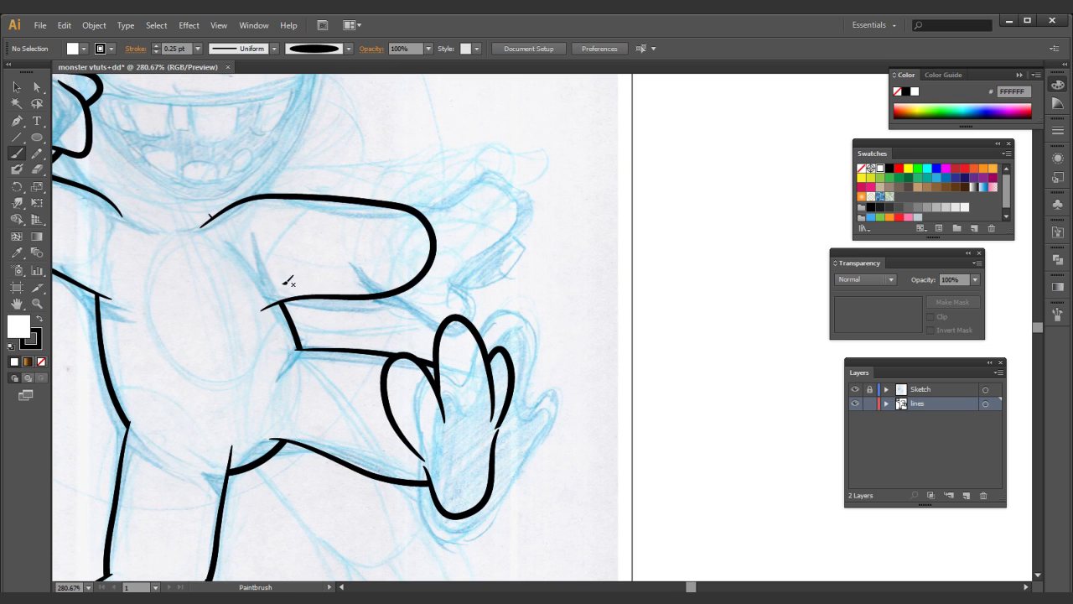
# - Send the outstretched arm's stroke to the back, behind the body outline
pyautogui.keyDown('ctrl'); pyautogui.click(340, 242); pyautogui.keyUp('ctrl')
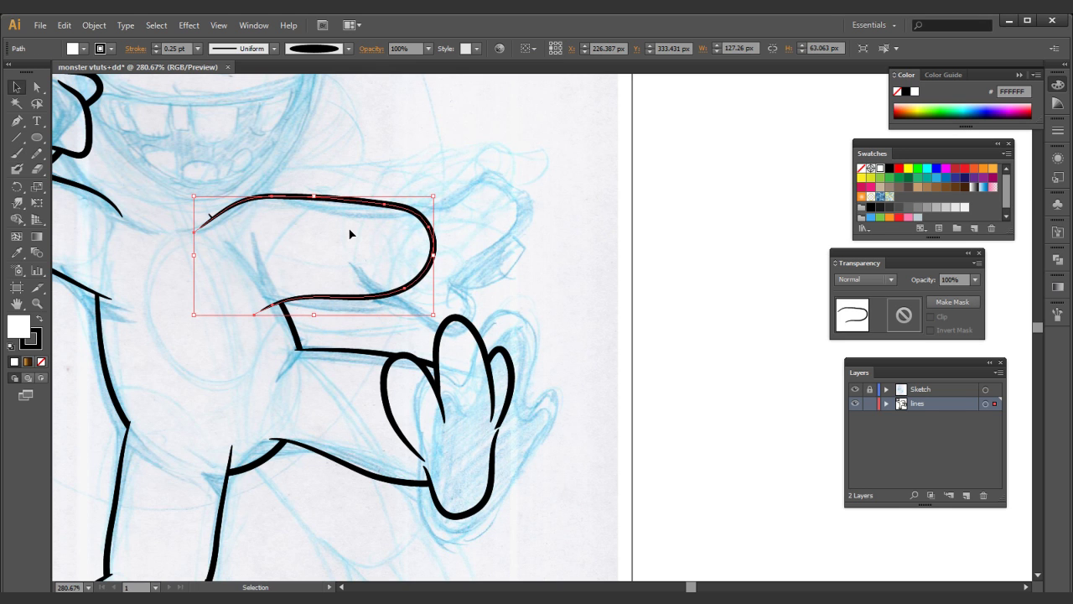
pyautogui.hotkey('ctrl', 'shift', '[')
pyautogui.press('v')
pyautogui.click(343, 174)
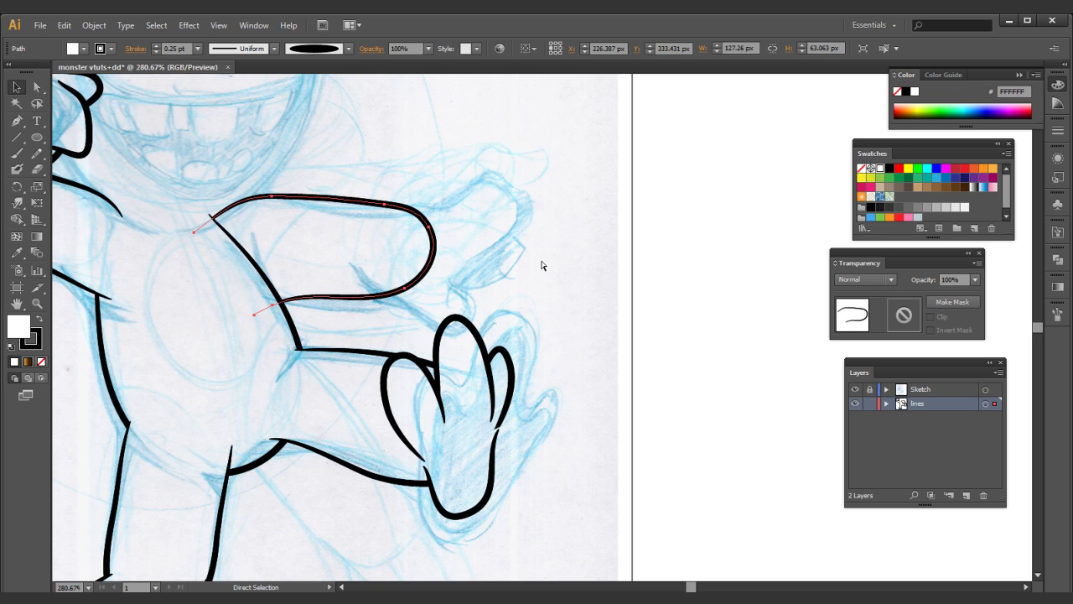
# - Trace the thumb and two fingers of the outstretched hand with overlapping brush strokes over the end of the arm
pyautogui.press('b')
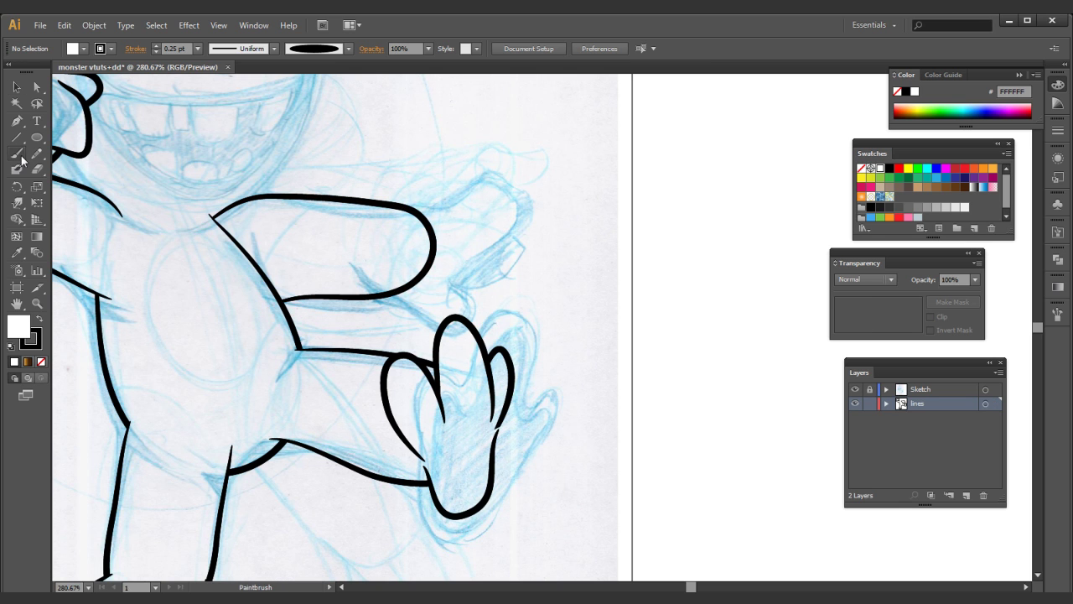
pyautogui.press('space')
pyautogui.moveTo(444, 240)
pyautogui.mouseDown()
pyautogui.moveTo(439, 185)
pyautogui.moveTo(425, 220)
pyautogui.moveTo(445, 260)
pyautogui.moveTo(423, 268)
pyautogui.moveTo(352, 239)
pyautogui.mouseUp()
pyautogui.press('space')
pyautogui.moveTo(401, 211); pyautogui.dragTo(365, 230)
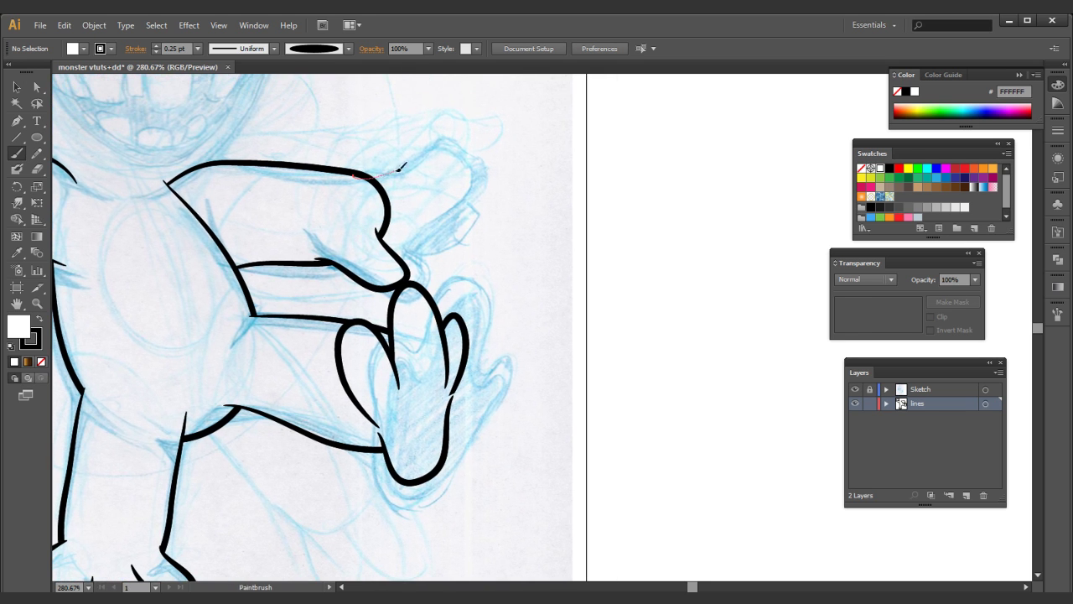
pyautogui.moveTo(369, 193)
pyautogui.mouseDown()
pyautogui.moveTo(469, 215)
pyautogui.moveTo(464, 237)
pyautogui.moveTo(394, 236)
pyautogui.mouseUp()
pyautogui.moveTo(352, 177)
pyautogui.mouseDown()
pyautogui.moveTo(385, 174)
pyautogui.moveTo(417, 151)
pyautogui.moveTo(442, 152)
pyautogui.moveTo(448, 178)
pyautogui.moveTo(414, 210)
pyautogui.moveTo(348, 236)
pyautogui.mouseUp()
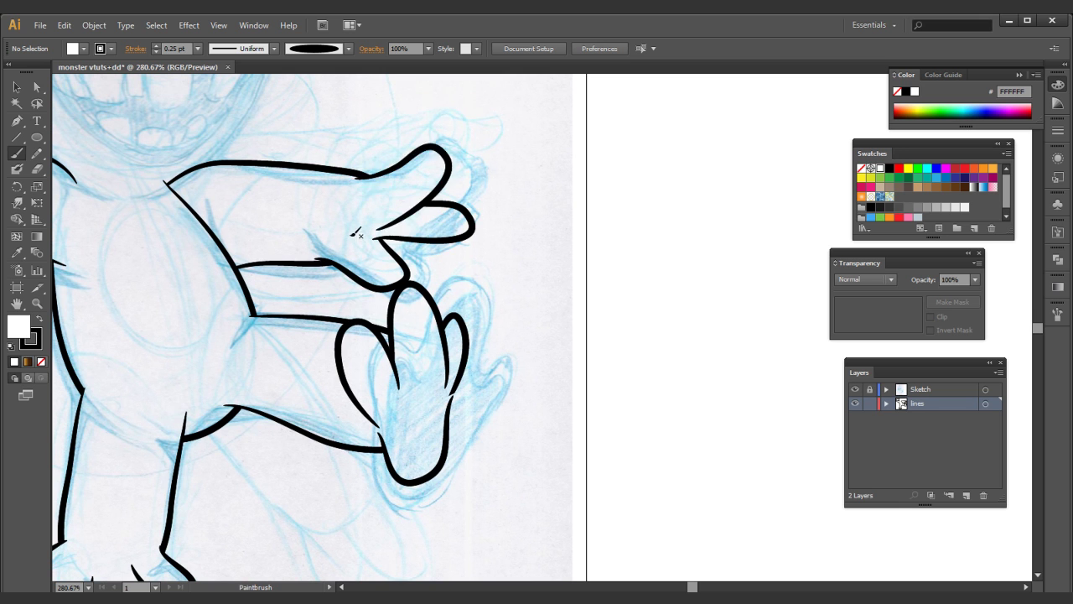
# - Scale down the middle finger's stroke on the outstretched hand so the finger is shorter
pyautogui.keyDown('ctrl'); pyautogui.click(469, 218); pyautogui.keyUp('ctrl')
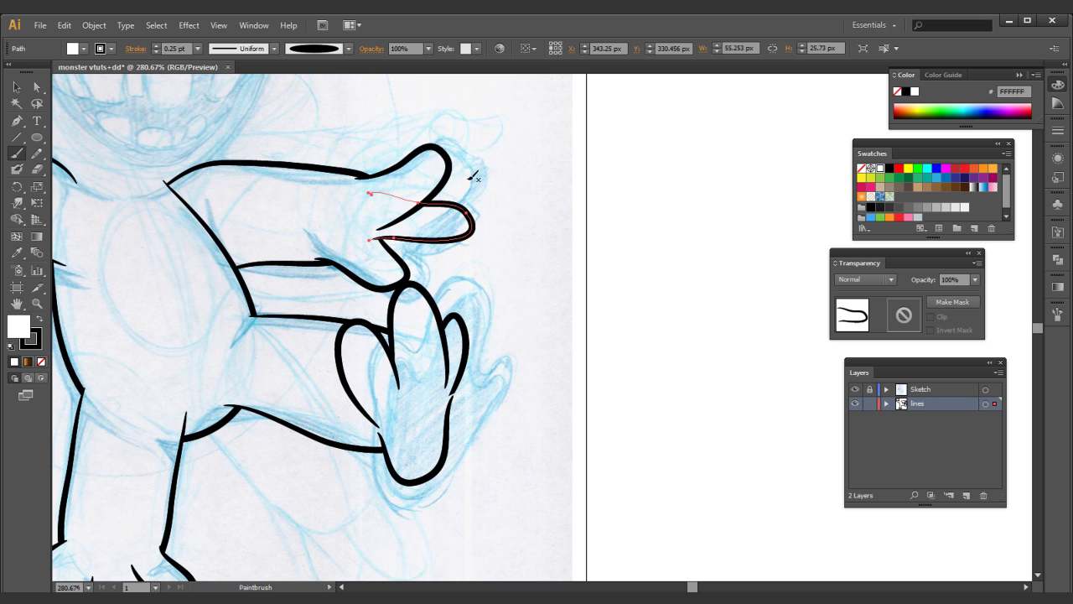
pyautogui.click(17, 89)
pyautogui.moveTo(472, 215)
pyautogui.mouseDown()
pyautogui.moveTo(446, 217)
pyautogui.moveTo(590, 254)
pyautogui.mouseUp()
pyautogui.click(482, 215)
pyautogui.press('space')
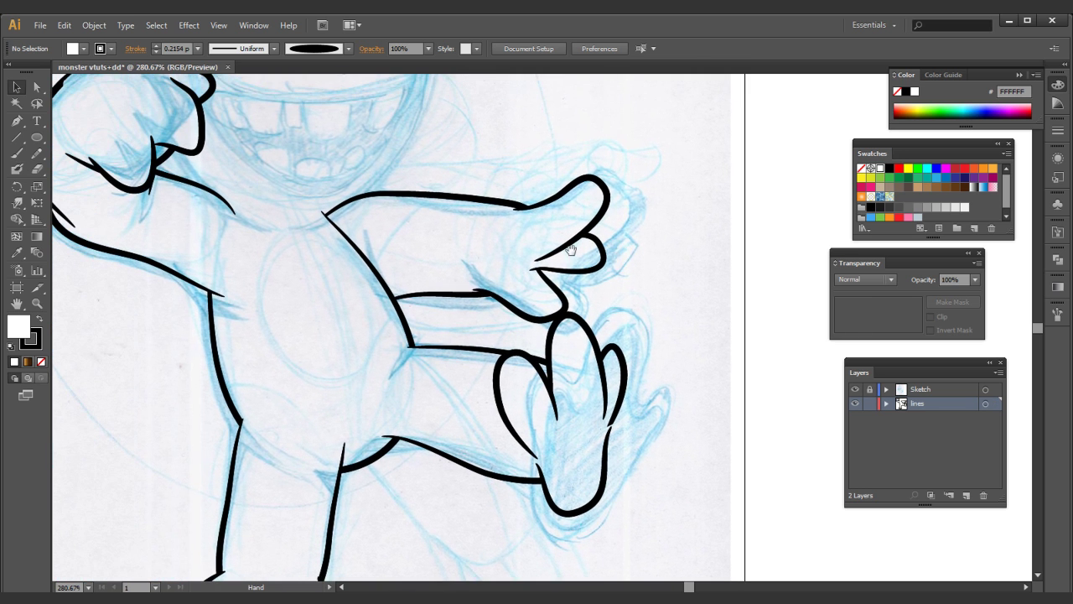
# - Pick up the body outline's 0.25 pt stroke and trace the head as one open brush stroke that starts and ends at the neck
pyautogui.click(16, 153)
pyautogui.press('space')
pyautogui.moveTo(187, 130); pyautogui.dragTo(195, 310)
pyautogui.moveTo(250, 370); pyautogui.dragTo(253, 414)
pyautogui.keyDown('ctrl'); pyautogui.keyDown('alt'); pyautogui.click(312, 371); pyautogui.keyUp('alt'); pyautogui.keyUp('ctrl')
pyautogui.moveTo(499, 367)
pyautogui.mouseDown()
pyautogui.moveTo(387, 385)
pyautogui.moveTo(309, 435)
pyautogui.mouseUp()
pyautogui.moveTo(389, 579); pyautogui.dragTo(352, 449)
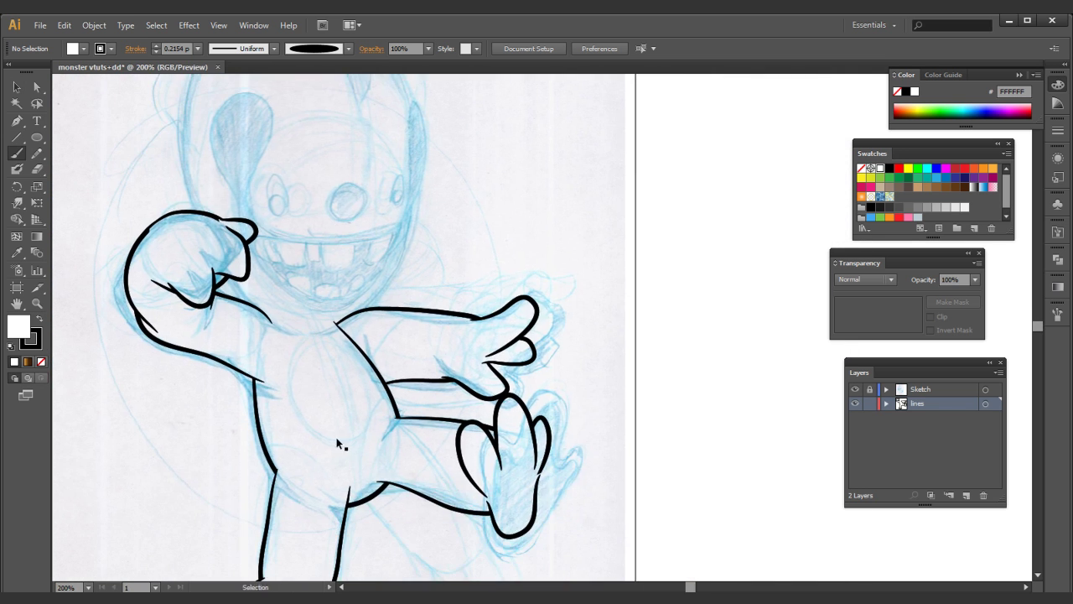
pyautogui.keyDown('ctrl'); pyautogui.click(318, 365); pyautogui.keyUp('ctrl')
pyautogui.moveTo(275, 308); pyautogui.dragTo(263, 431)
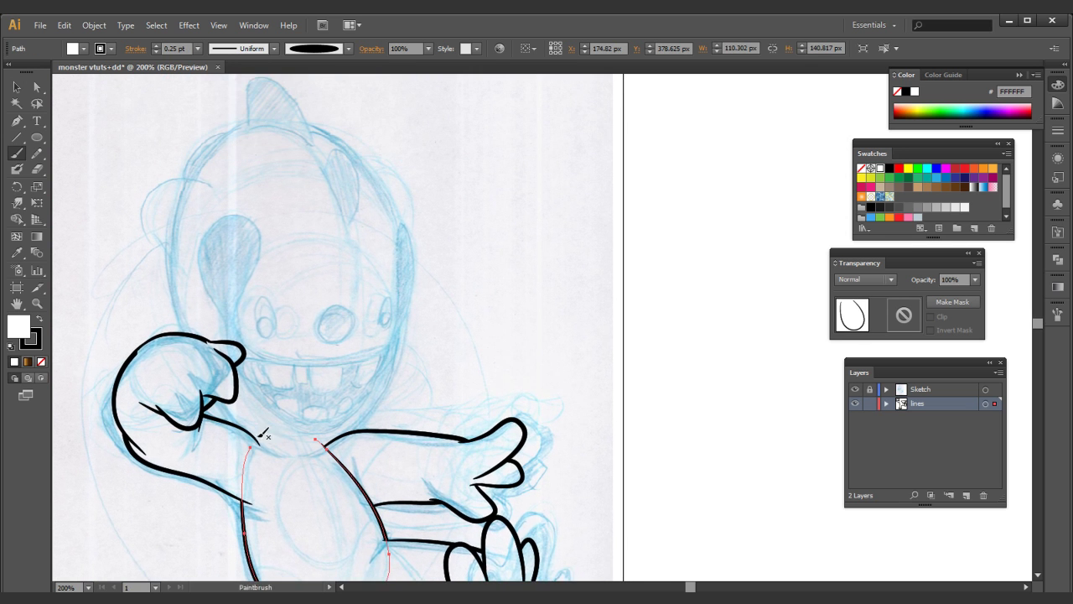
pyautogui.scroll(1, 262, 432)
pyautogui.moveTo(251, 474)
pyautogui.mouseDown()
pyautogui.moveTo(199, 428)
pyautogui.moveTo(174, 373)
pyautogui.moveTo(159, 260)
pyautogui.moveTo(184, 190)
pyautogui.moveTo(220, 157)
pyautogui.moveTo(268, 149)
pyautogui.moveTo(367, 179)
pyautogui.moveTo(399, 228)
pyautogui.moveTo(407, 272)
pyautogui.moveTo(392, 352)
pyautogui.moveTo(307, 487)
pyautogui.mouseUp()
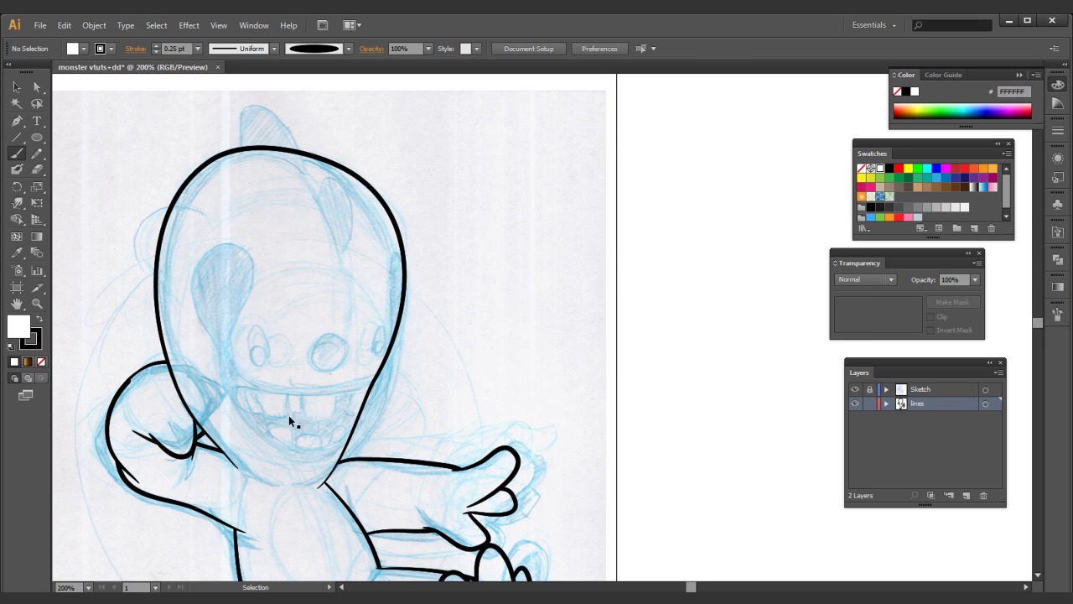
# - Nudge the head outline slightly sideways and bring the raised arm and fist strokes in front of the head
pyautogui.keyDown('ctrl'); pyautogui.click(307, 378); pyautogui.keyUp('ctrl')
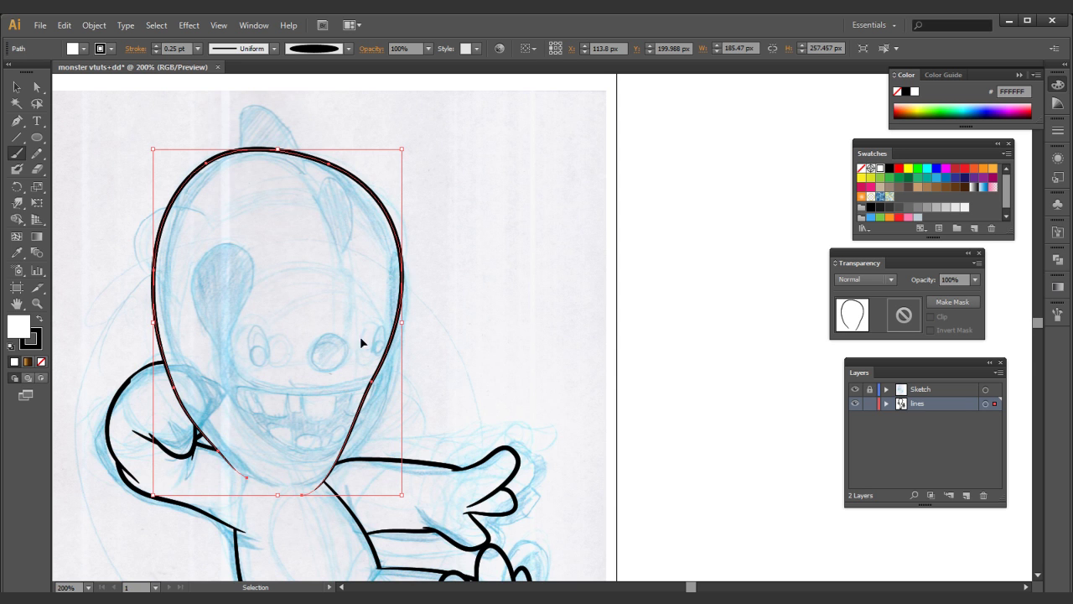
pyautogui.moveTo(103, 351)
pyautogui.mouseDown()
pyautogui.moveTo(171, 369)
pyautogui.moveTo(224, 481)
pyautogui.moveTo(224, 472)
pyautogui.mouseUp()
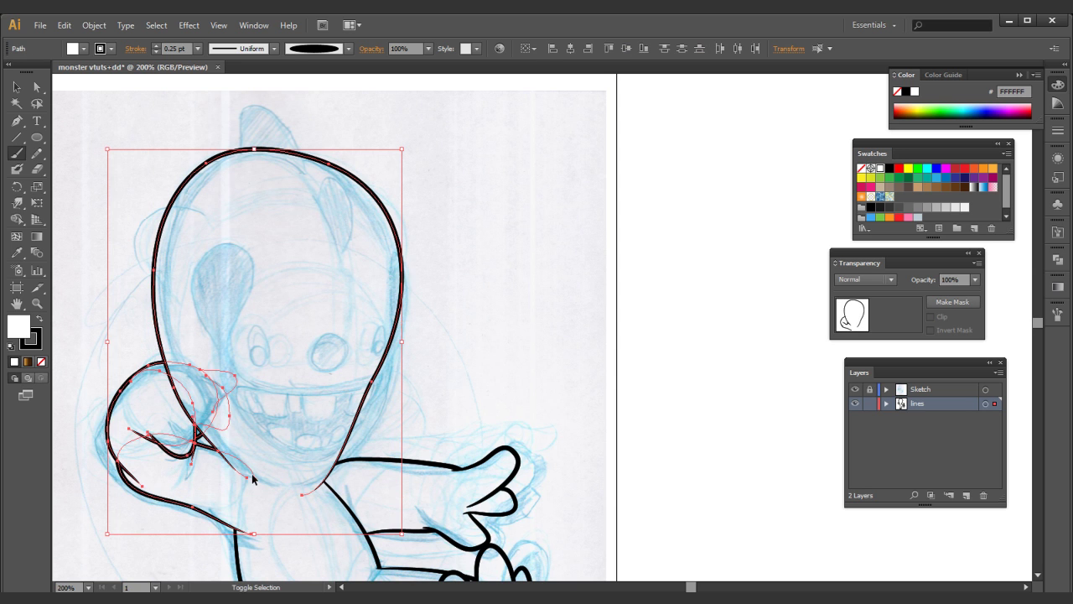
pyautogui.keyDown('ctrl'); pyautogui.click(344, 247); pyautogui.keyUp('ctrl')
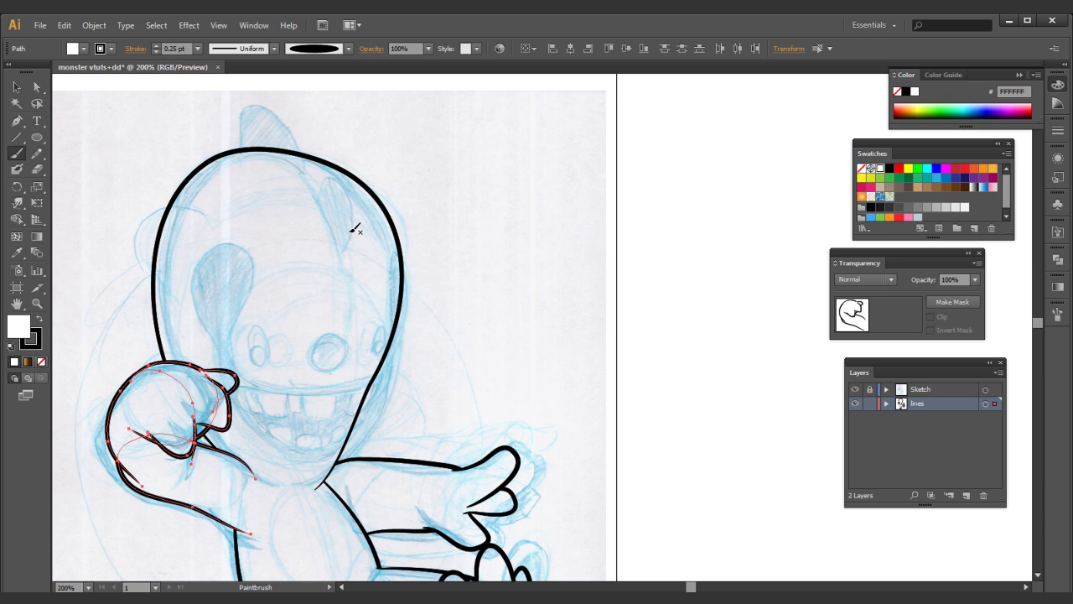
pyautogui.press('v')
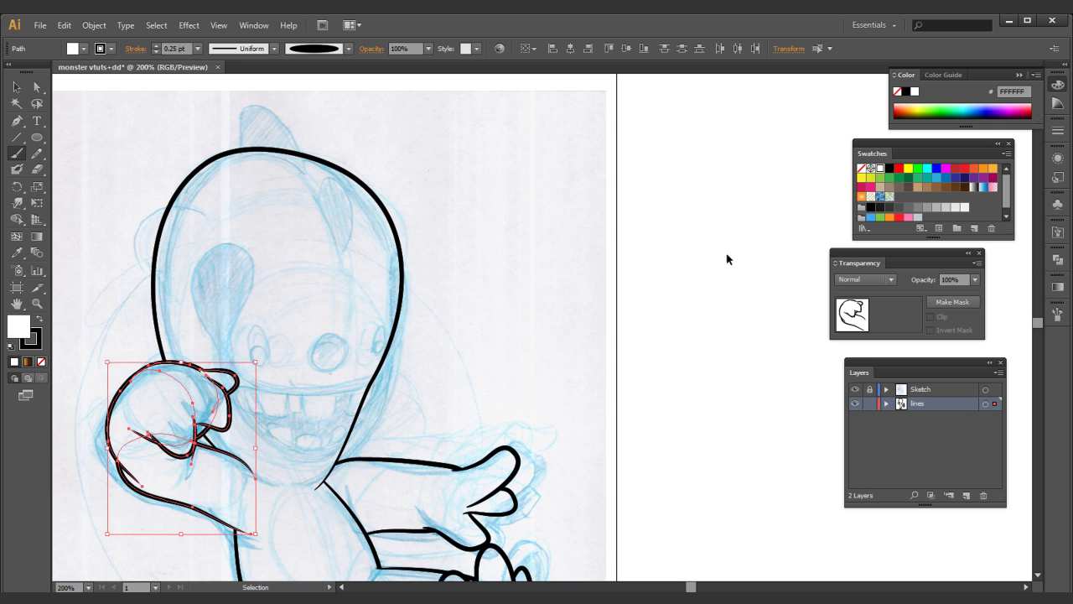
pyautogui.keyDown('ctrl'); pyautogui.click(631, 263); pyautogui.keyUp('ctrl')
# - Select the head outline and turn off Simplify in the Warp tool's options
pyautogui.click(384, 279)
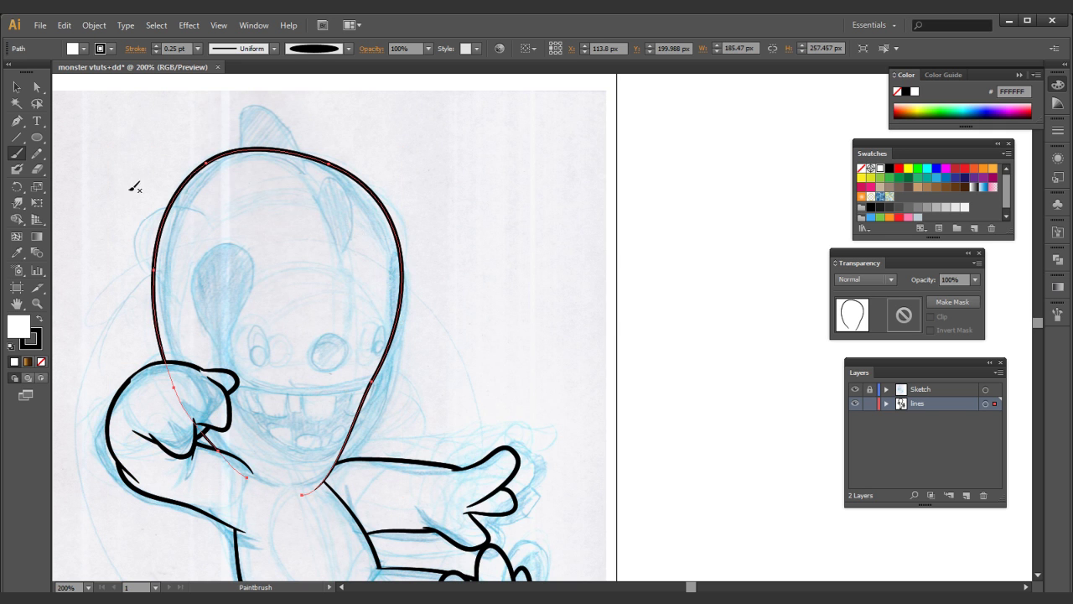
pyautogui.click(17, 202)
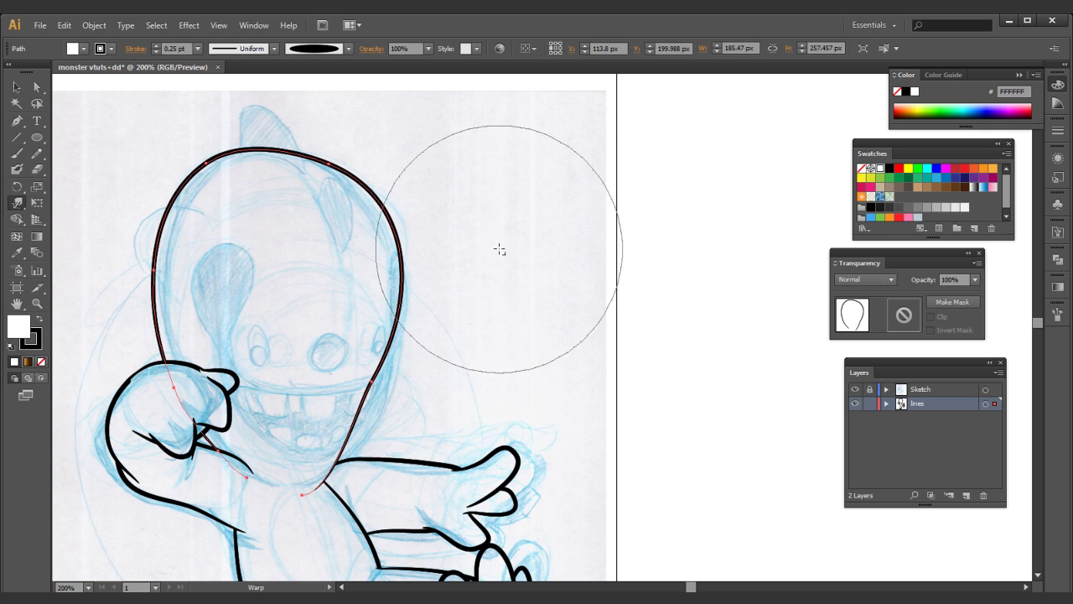
pyautogui.doubleClick(17, 203)
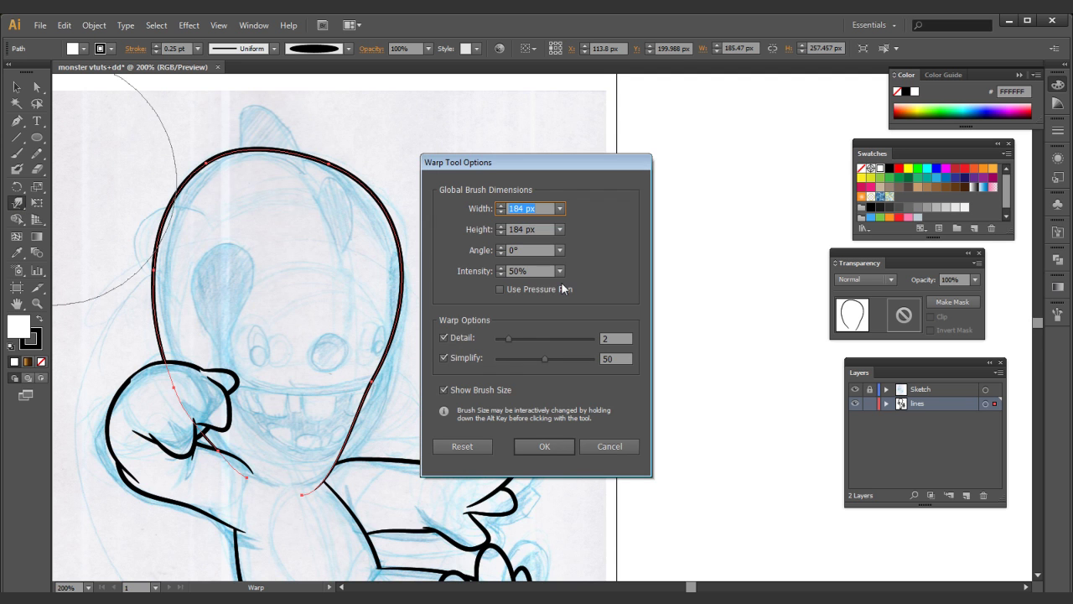
pyautogui.click(443, 359)
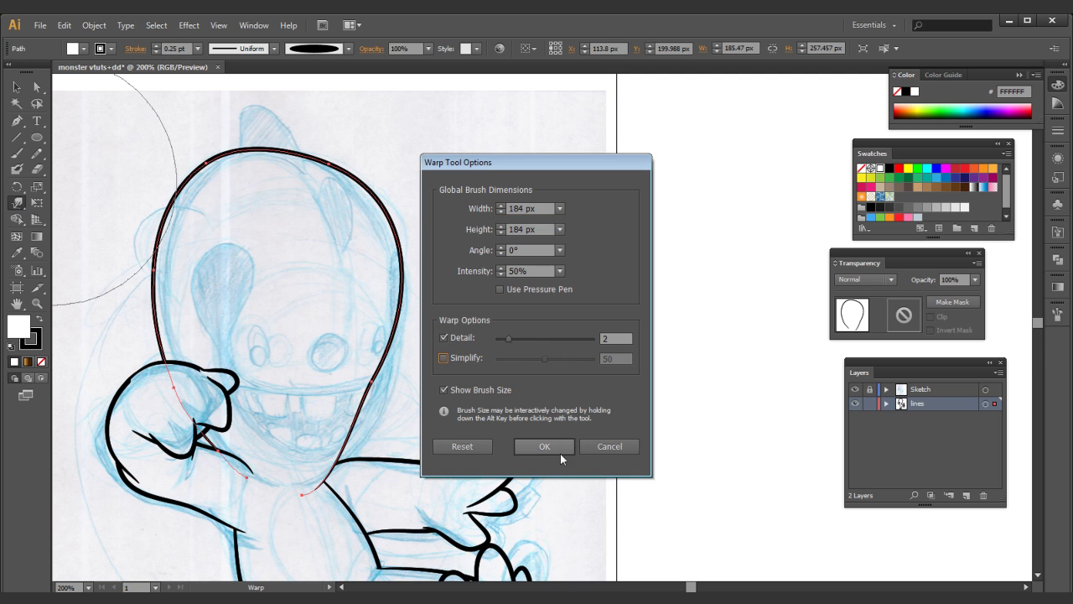
pyautogui.click(546, 446)
# - Warp the head outline to fit the sketch, pushing the lower cheek outward and adjusting the crown
pyautogui.moveTo(382, 372); pyautogui.dragTo(381, 372)
pyautogui.moveTo(368, 420); pyautogui.dragTo(368, 430)
pyautogui.moveTo(240, 120)
pyautogui.mouseDown()
pyautogui.moveTo(210, 139)
pyautogui.moveTo(216, 168)
pyautogui.moveTo(219, 104)
pyautogui.mouseUp()
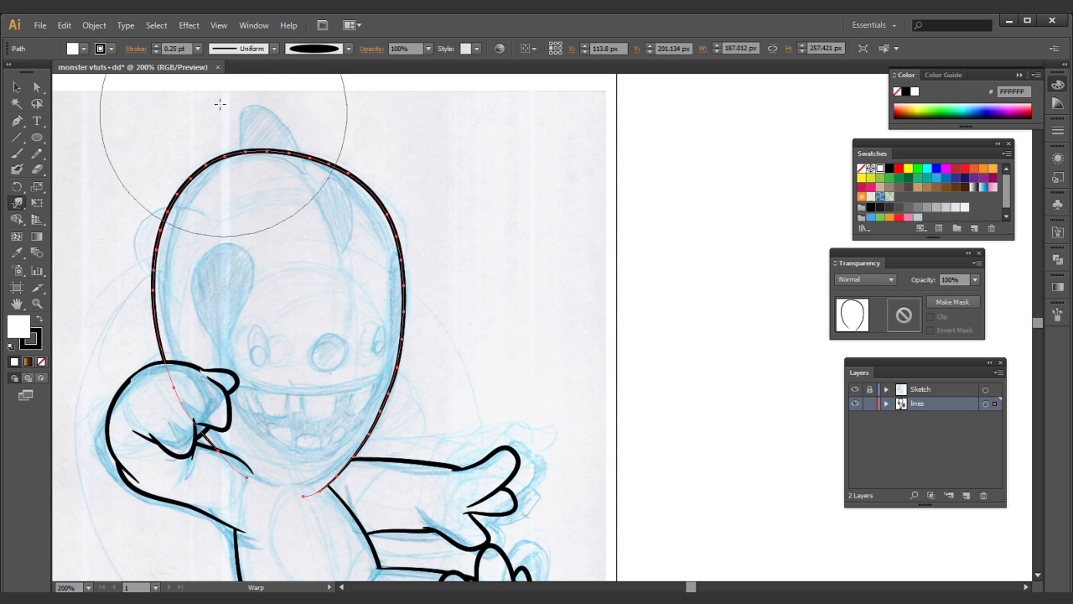
# - Simplify the head outline with preview on and curve precision at 92%, deselect it and switch to the Paintbrush
pyautogui.click(94, 25)
pyautogui.moveTo(113, 301)
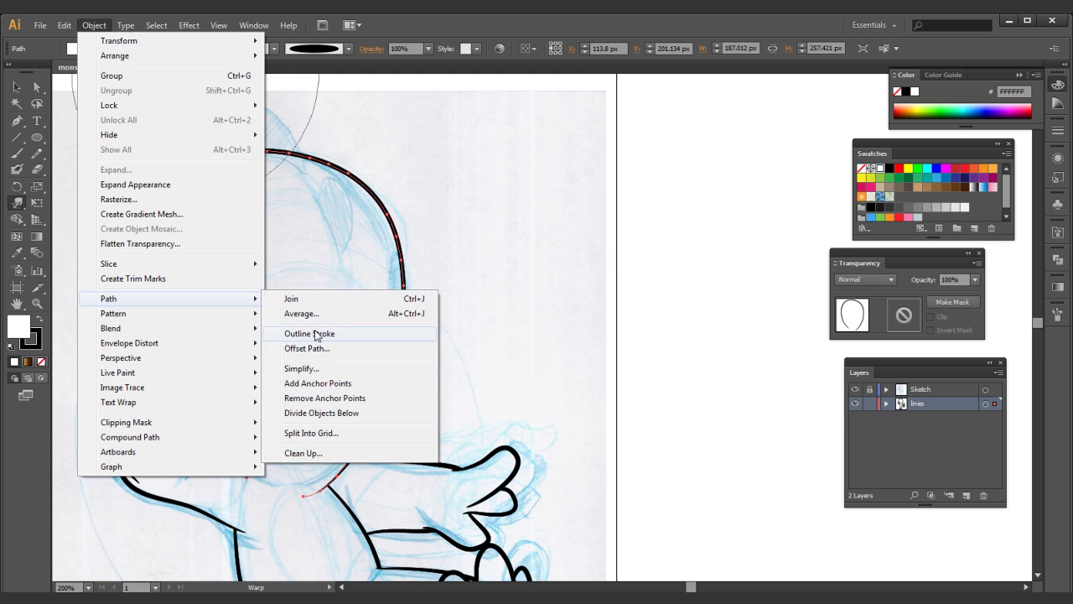
pyautogui.click(301, 368)
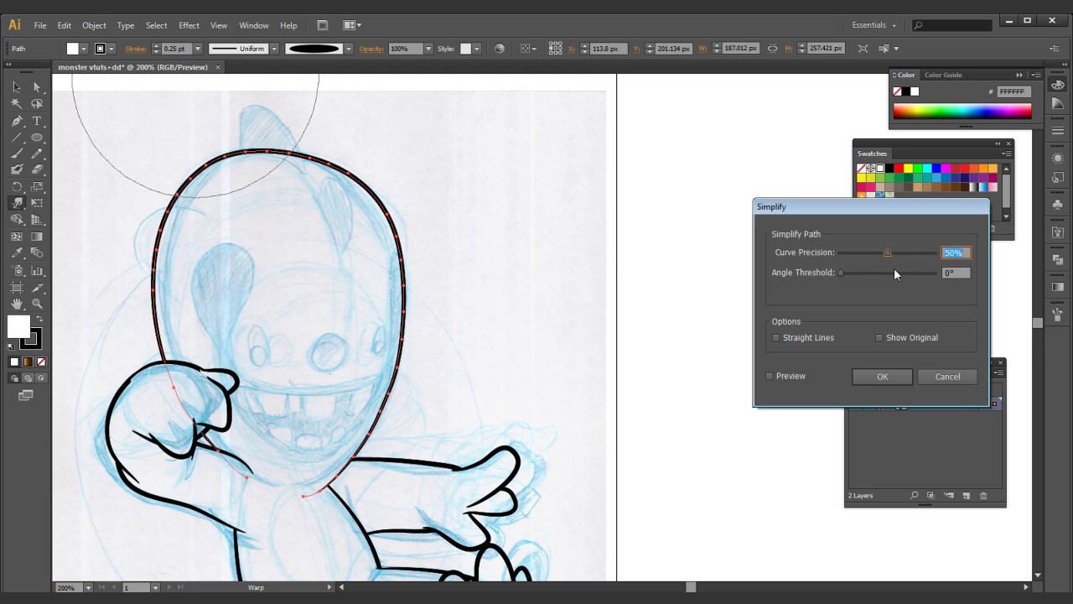
pyautogui.moveTo(887, 252); pyautogui.dragTo(884, 251)
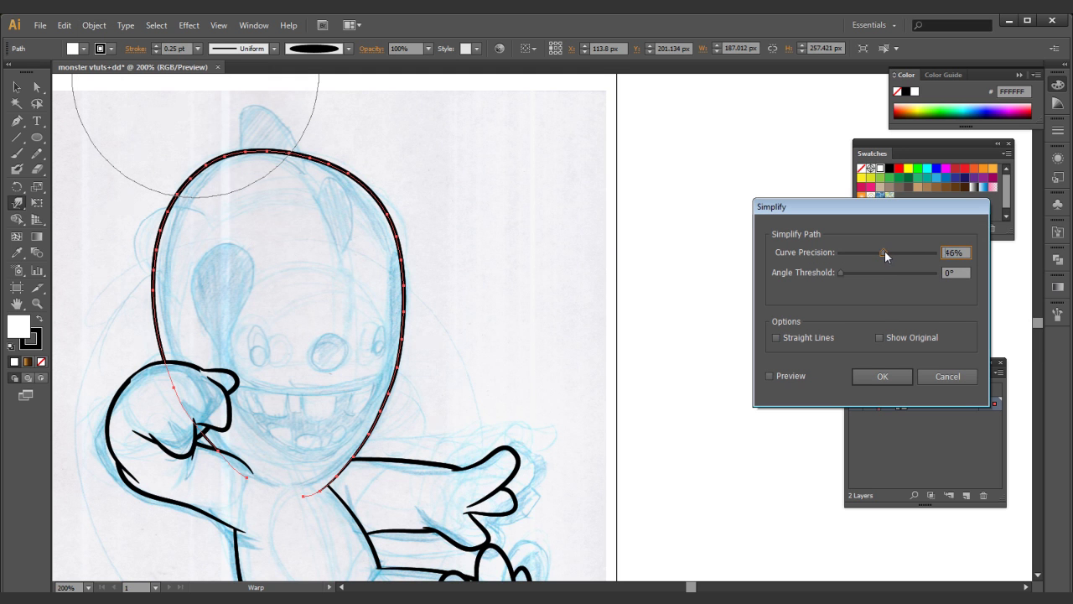
pyautogui.click(769, 376)
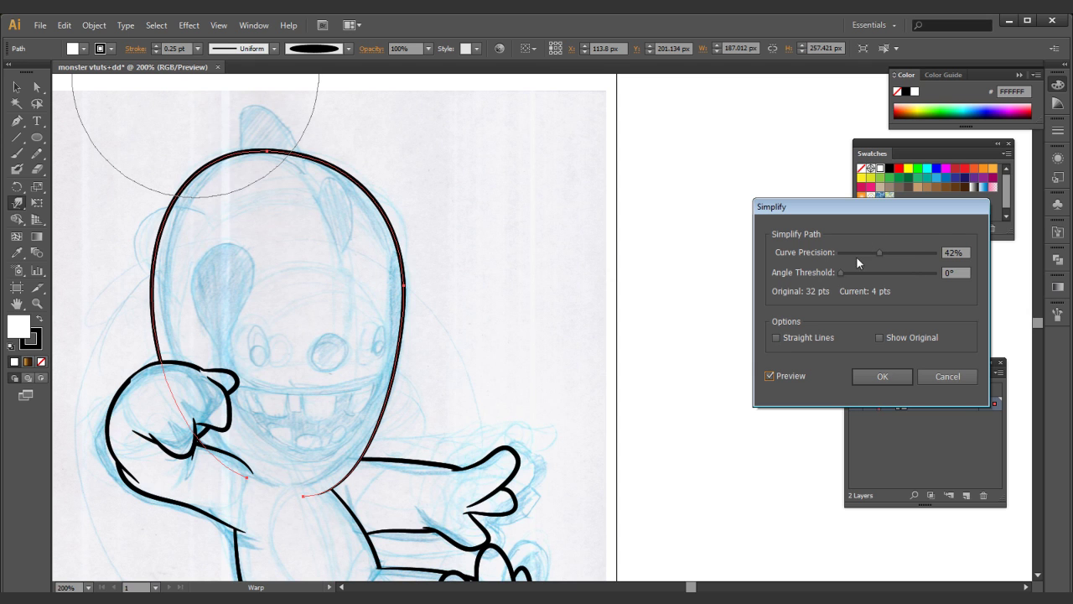
pyautogui.moveTo(882, 253); pyautogui.dragTo(922, 262)
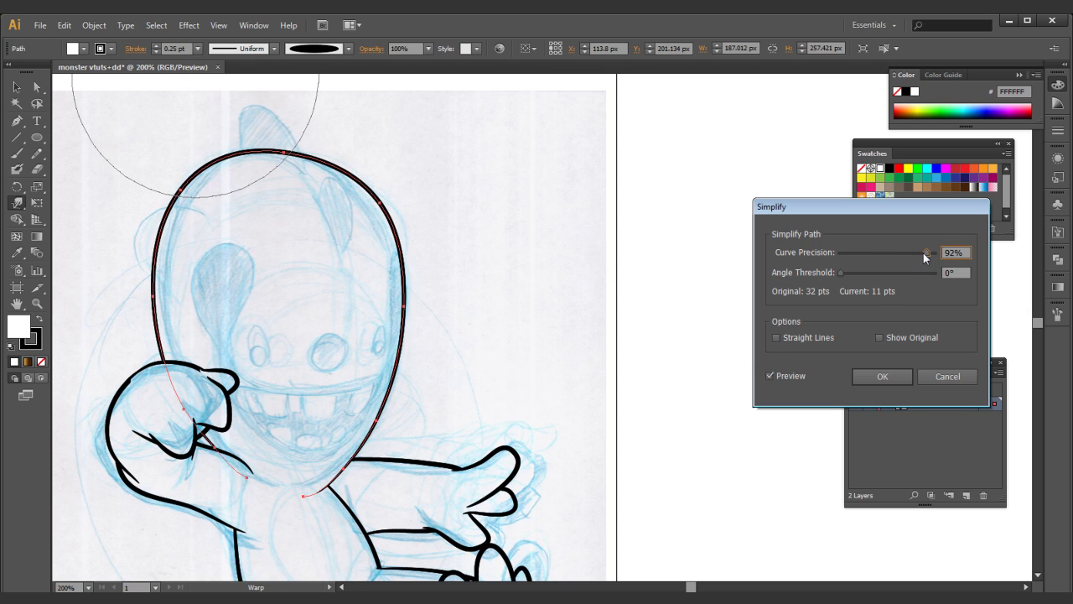
pyautogui.click(898, 375)
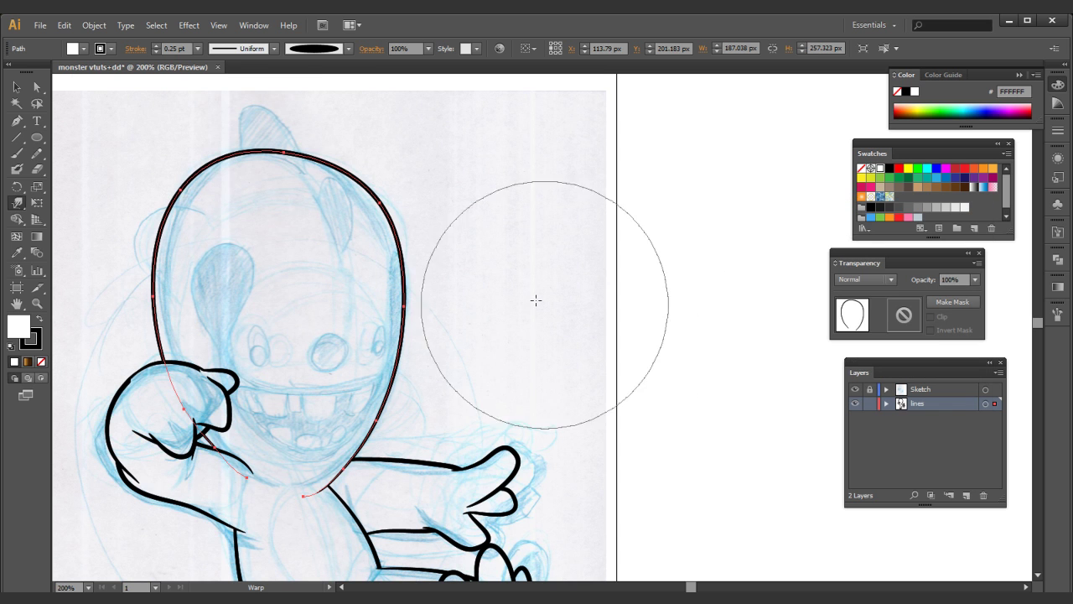
pyautogui.keyDown('ctrl'); pyautogui.click(524, 292); pyautogui.keyUp('ctrl')
pyautogui.moveTo(475, 298); pyautogui.dragTo(549, 190)
pyautogui.moveTo(483, 243); pyautogui.dragTo(483, 222)
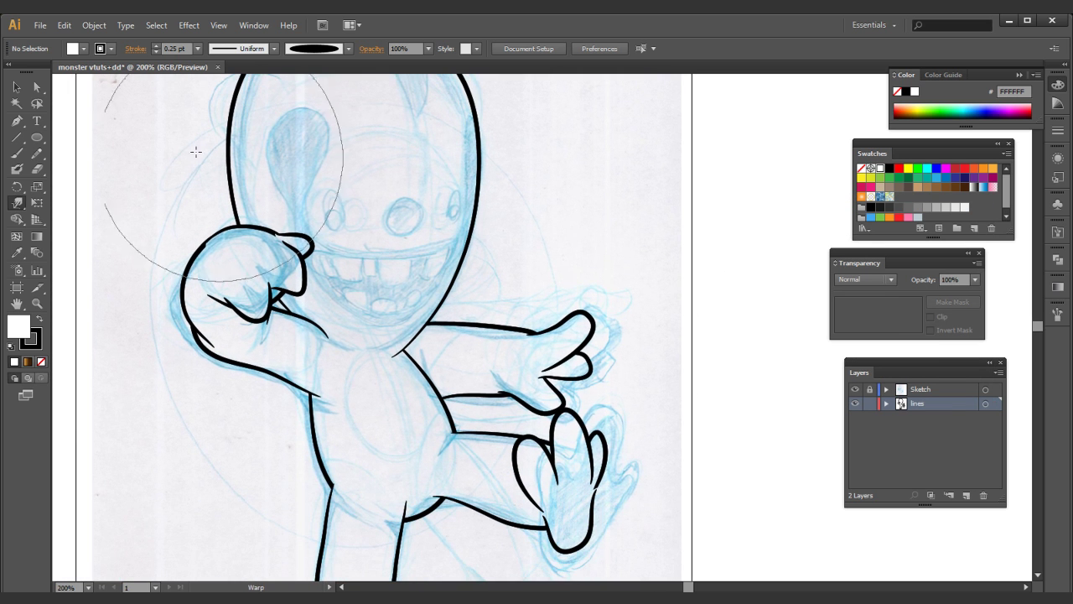
pyautogui.click(17, 154)
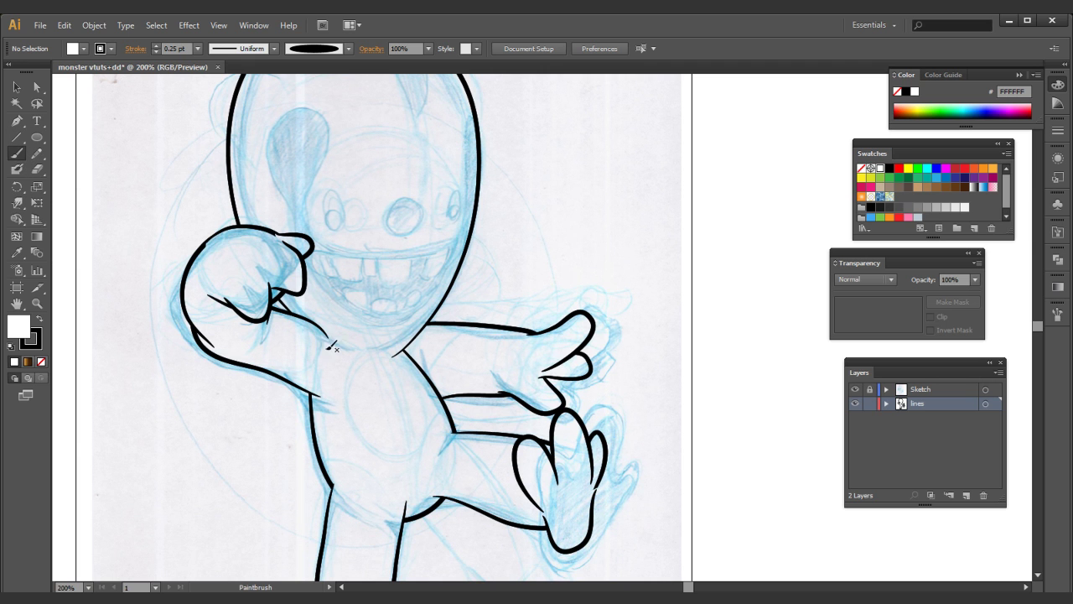
pyautogui.keyDown('ctrl'); pyautogui.click(307, 340); pyautogui.keyUp('ctrl')
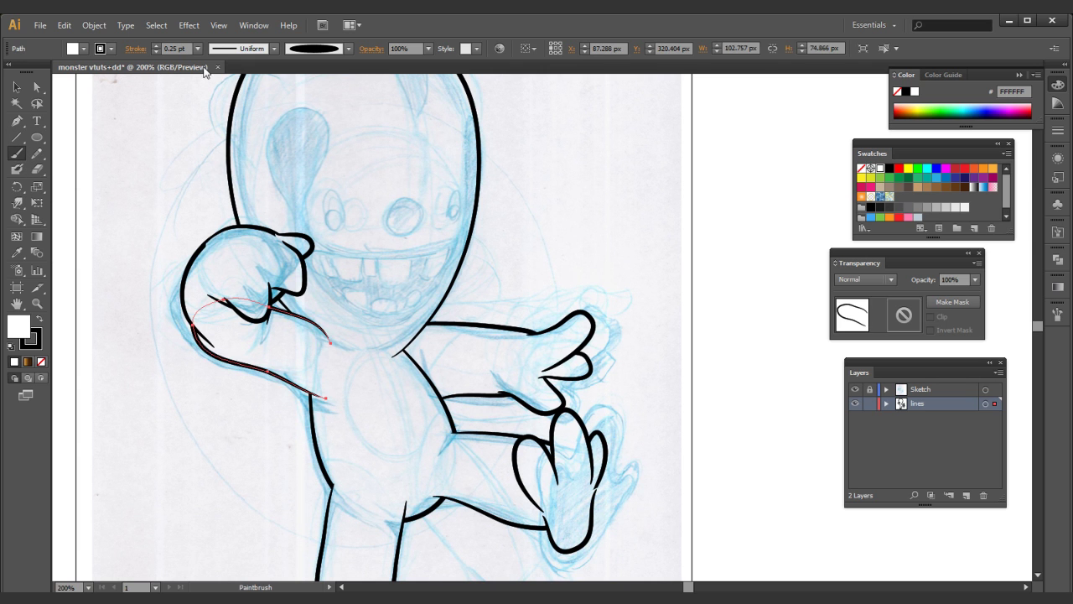
pyautogui.click(173, 47)
pyautogui.write('0.')
pyautogui.press('Return')
pyautogui.hotkey('ctrl', 'z')
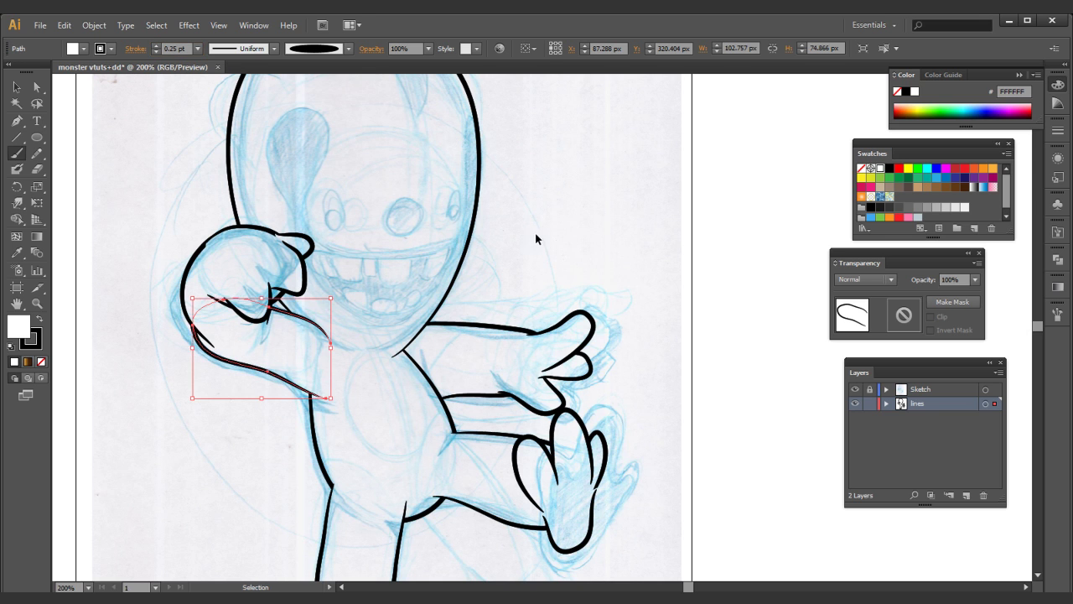
pyautogui.keyDown('ctrl'); pyautogui.click(541, 238); pyautogui.keyUp('ctrl')
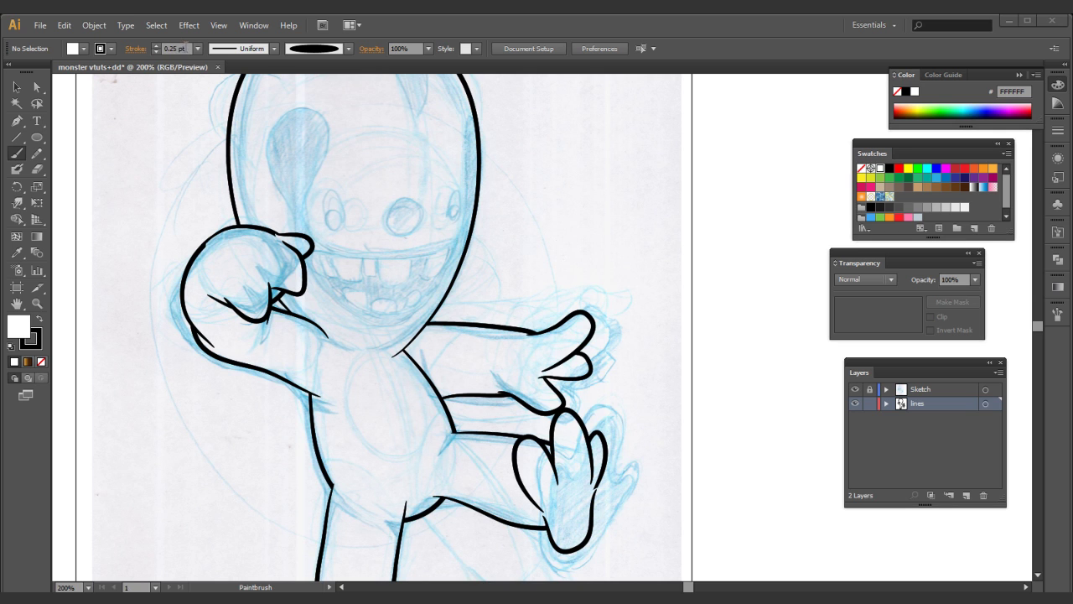
# - Set the stroke weight for new brush strokes to 0.15 pt, checking it with a short test stroke that is deleted
pyautogui.click(182, 48)
pyautogui.write('0.15')
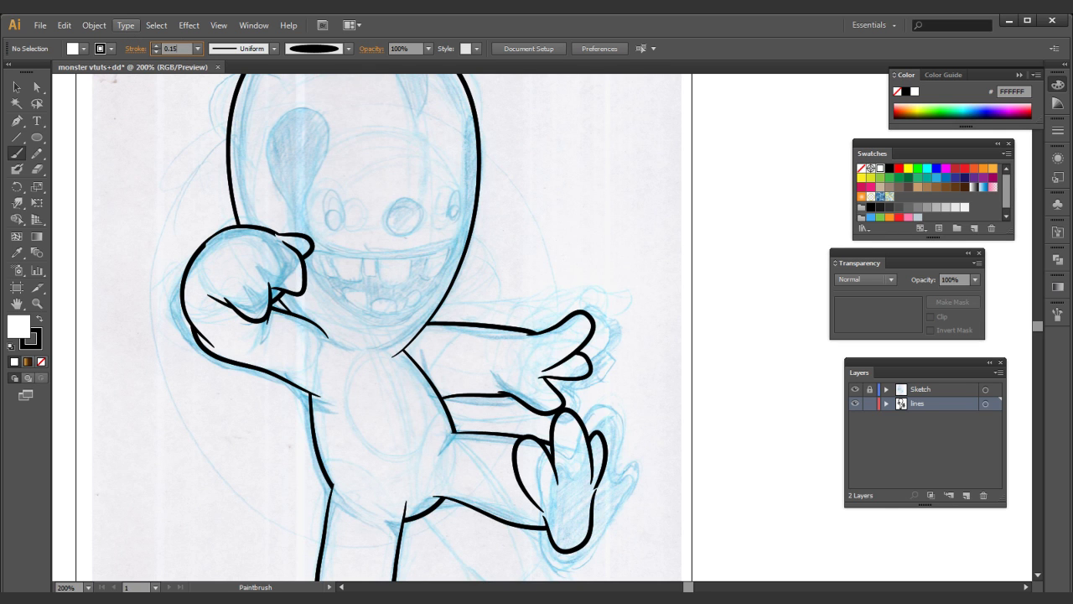
pyautogui.press('Return')
pyautogui.moveTo(509, 274)
pyautogui.mouseDown()
pyautogui.moveTo(546, 242)
pyautogui.moveTo(550, 249)
pyautogui.mouseUp()
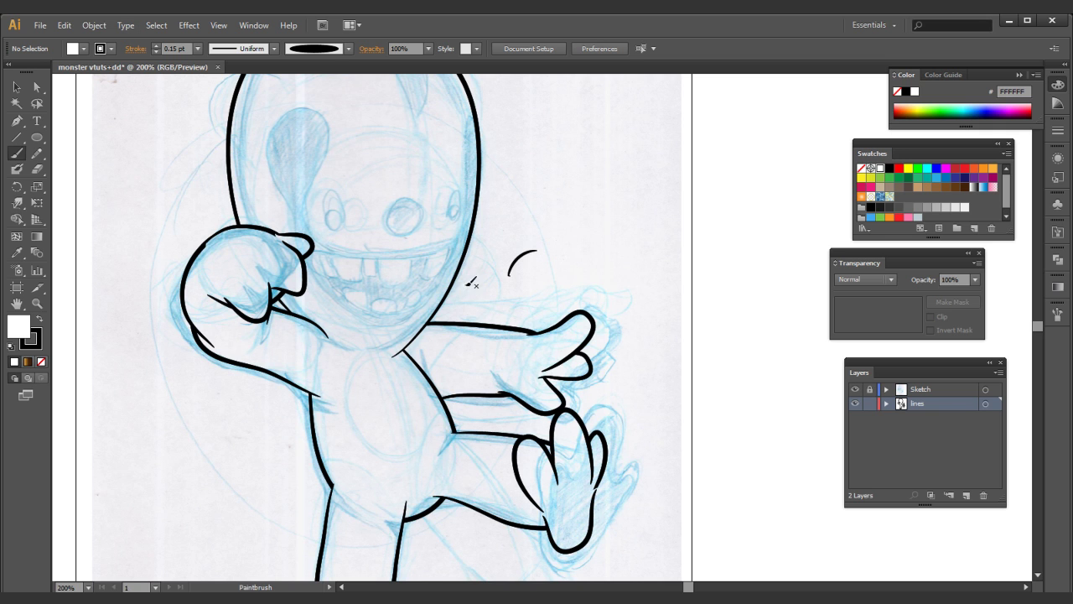
pyautogui.keyDown('ctrl'); pyautogui.click(523, 253); pyautogui.keyUp('ctrl')
pyautogui.press('Delete')
# - Draw thin crease strokes at the raised arm's shoulder and where both legs join the body
pyautogui.keyDown('ctrl'); pyautogui.click(384, 369); pyautogui.keyUp('ctrl')
pyautogui.moveTo(433, 350); pyautogui.dragTo(370, 322)
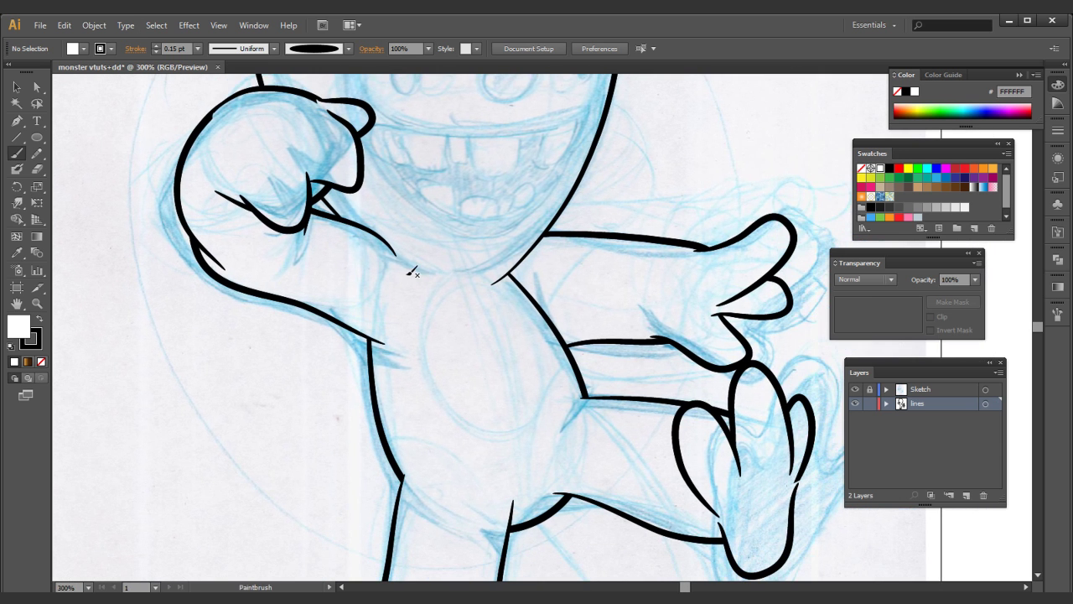
pyautogui.moveTo(401, 260); pyautogui.dragTo(384, 322)
pyautogui.moveTo(460, 291); pyautogui.dragTo(400, 305)
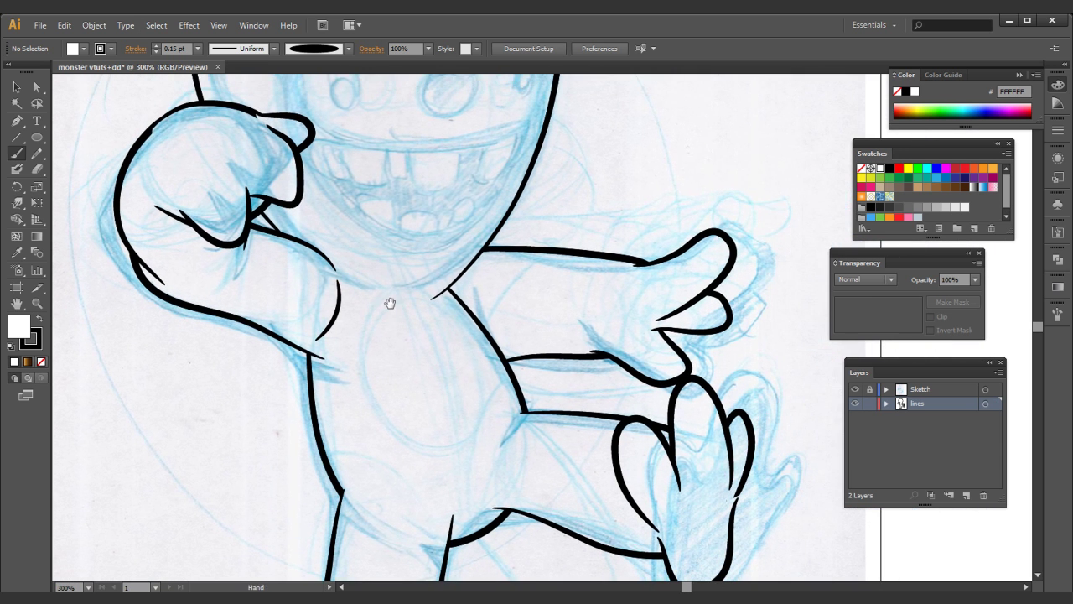
pyautogui.press('space')
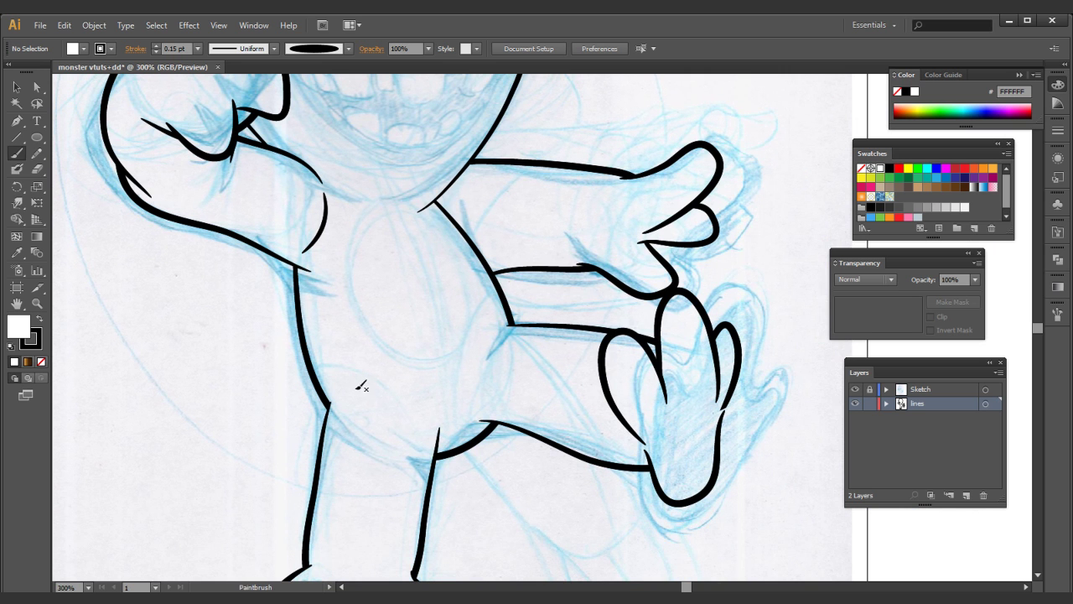
pyautogui.moveTo(363, 393); pyautogui.dragTo(413, 421)
pyautogui.moveTo(503, 337); pyautogui.dragTo(479, 394)
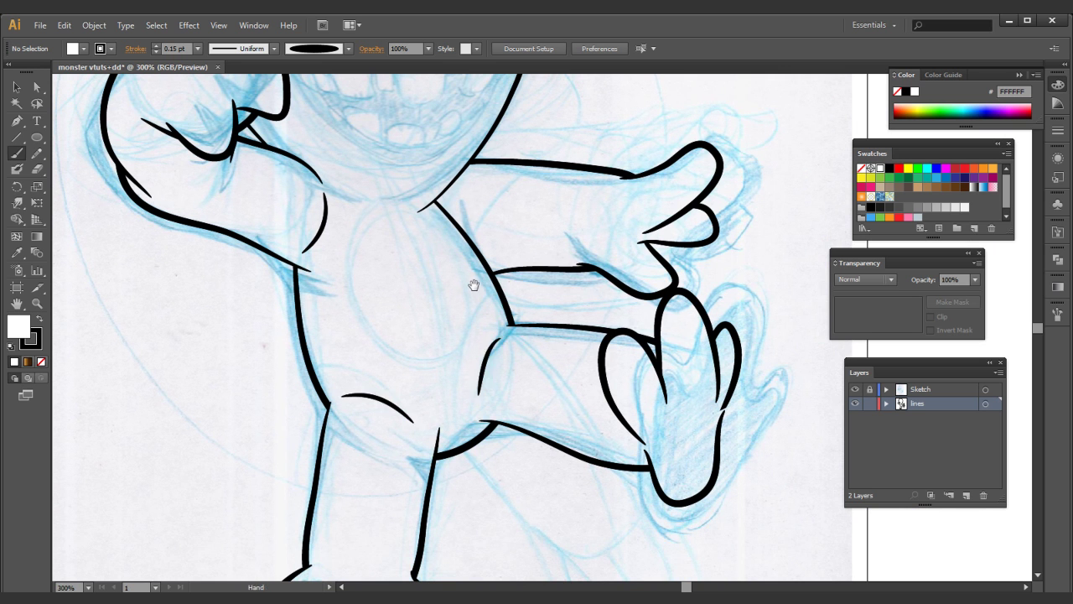
# - Draw thin curved crease strokes at the wrists of the outstretched hand and the raised fist
pyautogui.press('space')
pyautogui.moveTo(511, 264); pyautogui.dragTo(473, 377)
pyautogui.moveTo(539, 358)
pyautogui.mouseDown()
pyautogui.moveTo(540, 324)
pyautogui.moveTo(567, 295)
pyautogui.mouseUp()
pyautogui.press('space')
pyautogui.moveTo(489, 250); pyautogui.dragTo(497, 329)
pyautogui.moveTo(313, 319); pyautogui.dragTo(357, 282)
pyautogui.moveTo(249, 304)
pyautogui.mouseDown()
pyautogui.moveTo(237, 337)
pyautogui.moveTo(215, 354)
pyautogui.mouseUp()
# - Draw thin strokes for the crease at the mouth corner, the line under the mouth and the base of the neck
pyautogui.press('space')
pyautogui.moveTo(349, 109); pyautogui.dragTo(324, 289)
pyautogui.moveTo(356, 186)
pyautogui.mouseDown()
pyautogui.moveTo(331, 307)
pyautogui.moveTo(339, 248)
pyautogui.mouseUp()
pyautogui.moveTo(378, 394); pyautogui.dragTo(383, 191)
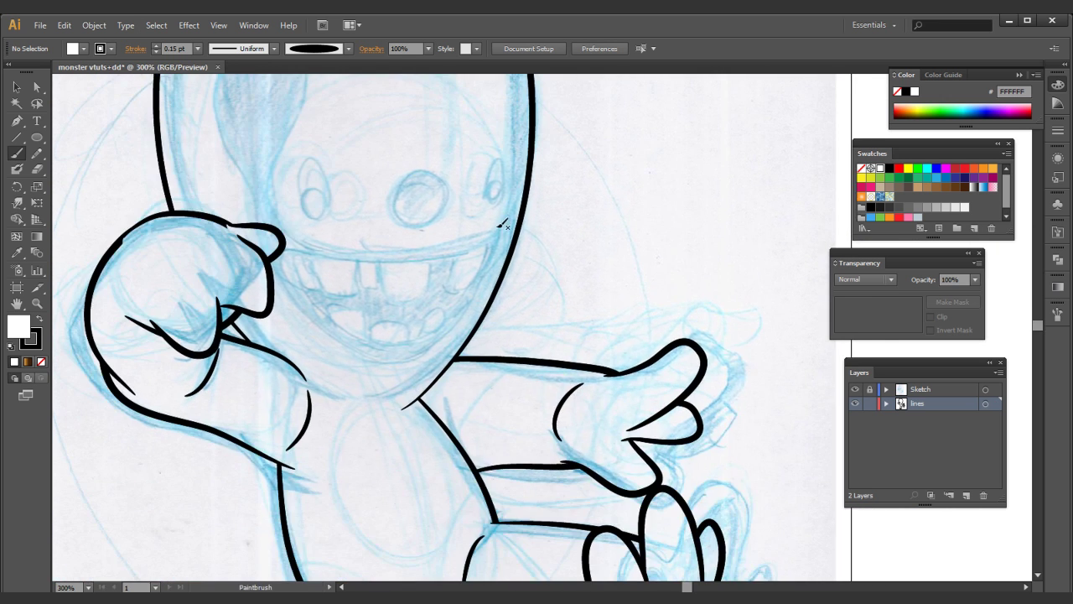
pyautogui.moveTo(506, 219); pyautogui.dragTo(494, 254)
pyautogui.press('space')
pyautogui.moveTo(311, 349); pyautogui.dragTo(300, 325)
pyautogui.moveTo(416, 335); pyautogui.dragTo(320, 340)
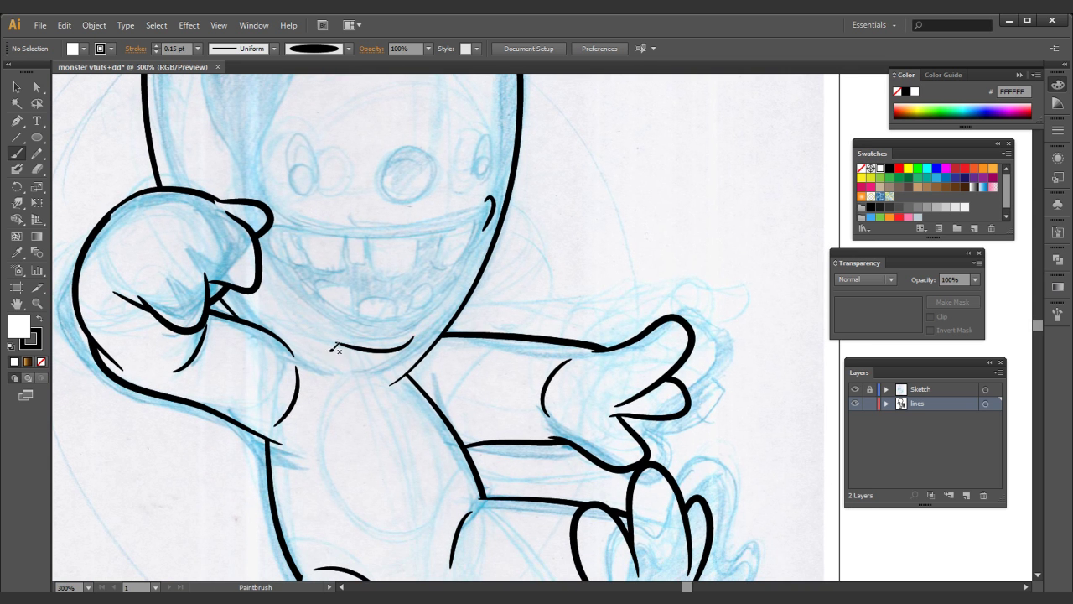
pyautogui.moveTo(356, 386); pyautogui.dragTo(357, 386)
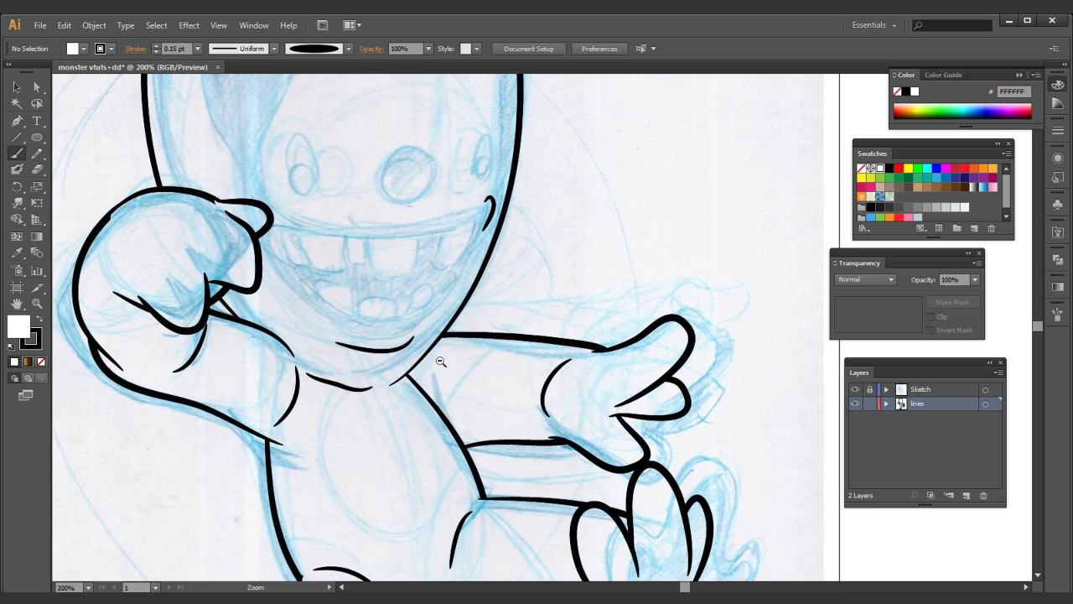
# - Draw three short thin knuckle curves above the toes of the standing foot
pyautogui.hotkey('ctrl', '-')
pyautogui.hotkey('ctrl', '-')
pyautogui.moveTo(461, 352); pyautogui.dragTo(393, 285)
pyautogui.hotkey('ctrl', 'space')
pyautogui.moveTo(544, 400); pyautogui.dragTo(467, 493)
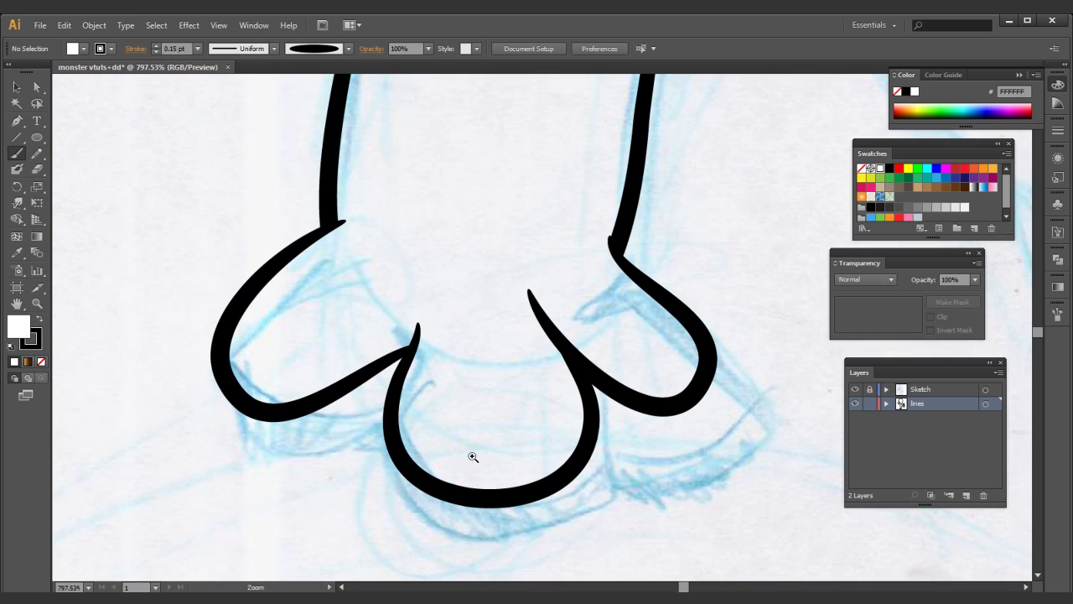
pyautogui.press('space')
pyautogui.moveTo(453, 435); pyautogui.dragTo(416, 443)
pyautogui.moveTo(315, 226)
pyautogui.mouseDown()
pyautogui.moveTo(371, 268)
pyautogui.moveTo(457, 253)
pyautogui.moveTo(467, 263)
pyautogui.mouseUp()
pyautogui.moveTo(515, 245)
pyautogui.mouseDown()
pyautogui.moveTo(541, 238)
pyautogui.moveTo(549, 248)
pyautogui.mouseUp()
pyautogui.press('space')
pyautogui.moveTo(431, 424)
pyautogui.mouseDown()
pyautogui.moveTo(460, 330)
pyautogui.moveTo(437, 362)
pyautogui.mouseUp()
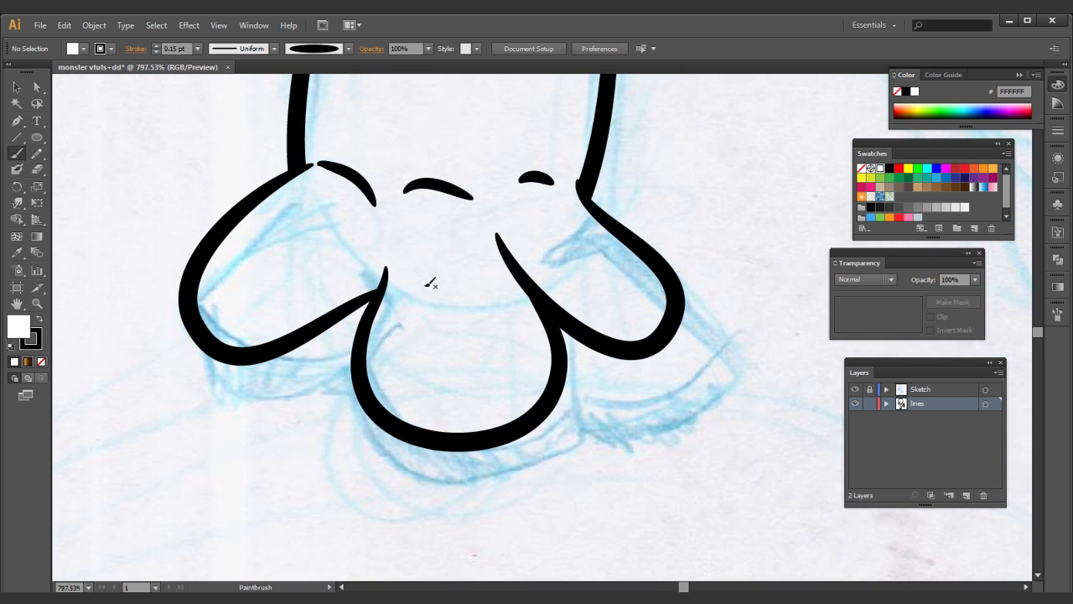
# - Draw short thin crease strokes below the toes on the sole of the raised foot
pyautogui.press('space')
pyautogui.moveTo(490, 209); pyautogui.dragTo(416, 397)
pyautogui.hotkey('ctrl', 'alt', 'space')
pyautogui.keyDown('ctrl'); pyautogui.keyDown('alt'); pyautogui.click(540, 271); pyautogui.keyUp('alt'); pyautogui.keyUp('ctrl')
pyautogui.keyDown('ctrl'); pyautogui.keyDown('alt'); pyautogui.click(543, 275); pyautogui.keyUp('alt'); pyautogui.keyUp('ctrl')
pyautogui.keyDown('ctrl'); pyautogui.keyDown('alt'); pyautogui.click(548, 269); pyautogui.keyUp('alt'); pyautogui.keyUp('ctrl')
pyautogui.press('space')
pyautogui.moveTo(540, 262); pyautogui.dragTo(420, 230)
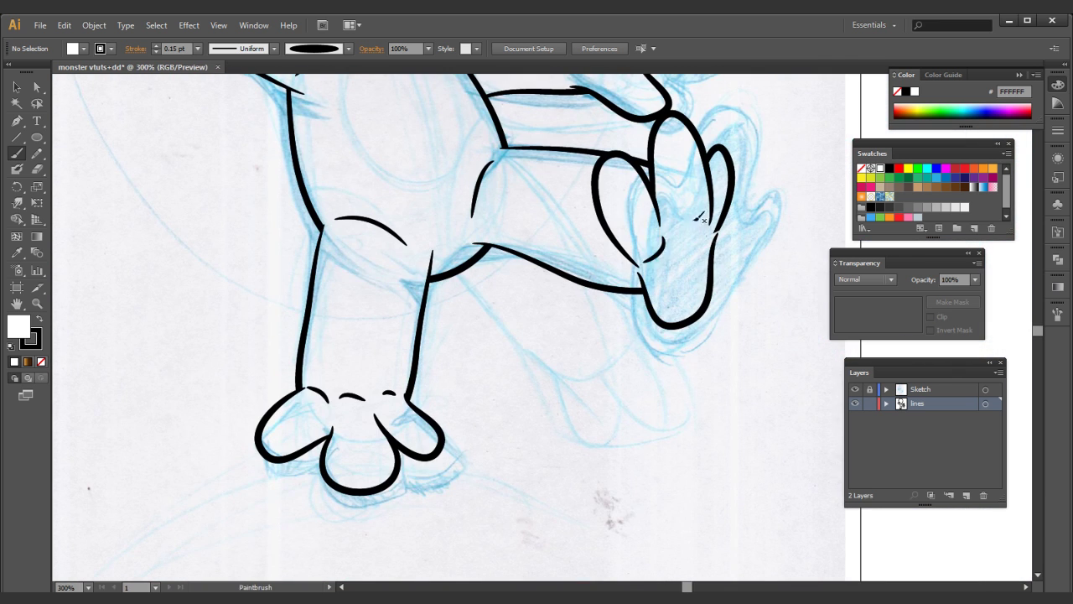
pyautogui.press('space')
pyautogui.moveTo(663, 181)
pyautogui.mouseDown()
pyautogui.moveTo(647, 303)
pyautogui.moveTo(663, 339)
pyautogui.mouseUp()
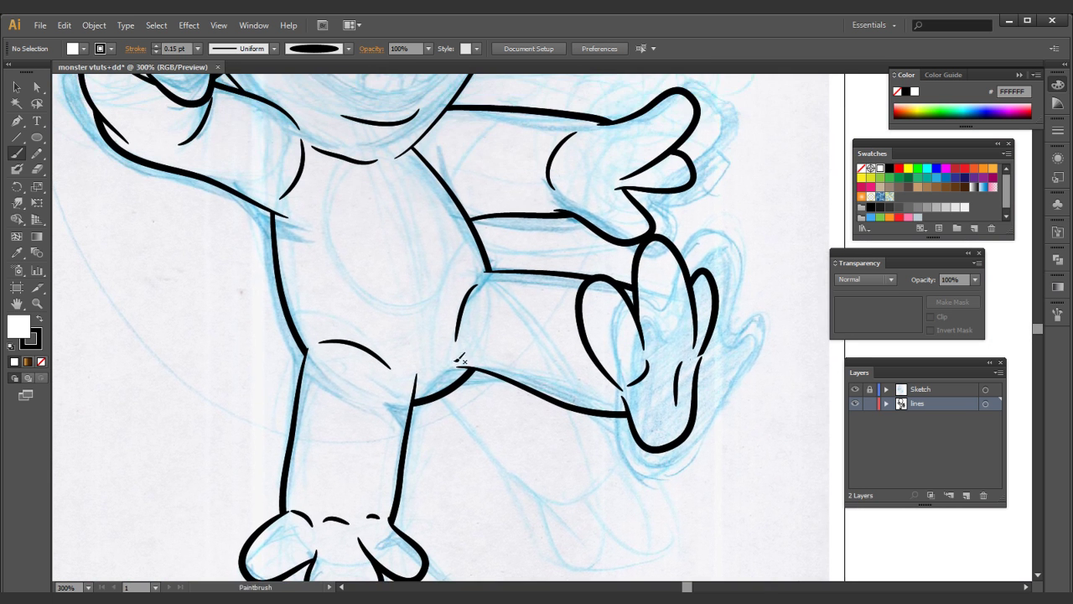
# - Pick up the head outline's 0.25 pt stroke and trace the crown spikes, the spike on the fist side and a small crescent on the forehead
pyautogui.press('space')
pyautogui.moveTo(431, 317); pyautogui.dragTo(462, 415)
pyautogui.moveTo(395, 201); pyautogui.dragTo(449, 381)
pyautogui.moveTo(391, 125); pyautogui.dragTo(393, 263)
pyautogui.moveTo(379, 155); pyautogui.dragTo(375, 270)
pyautogui.keyDown('ctrl'); pyautogui.click(443, 215); pyautogui.keyUp('ctrl')
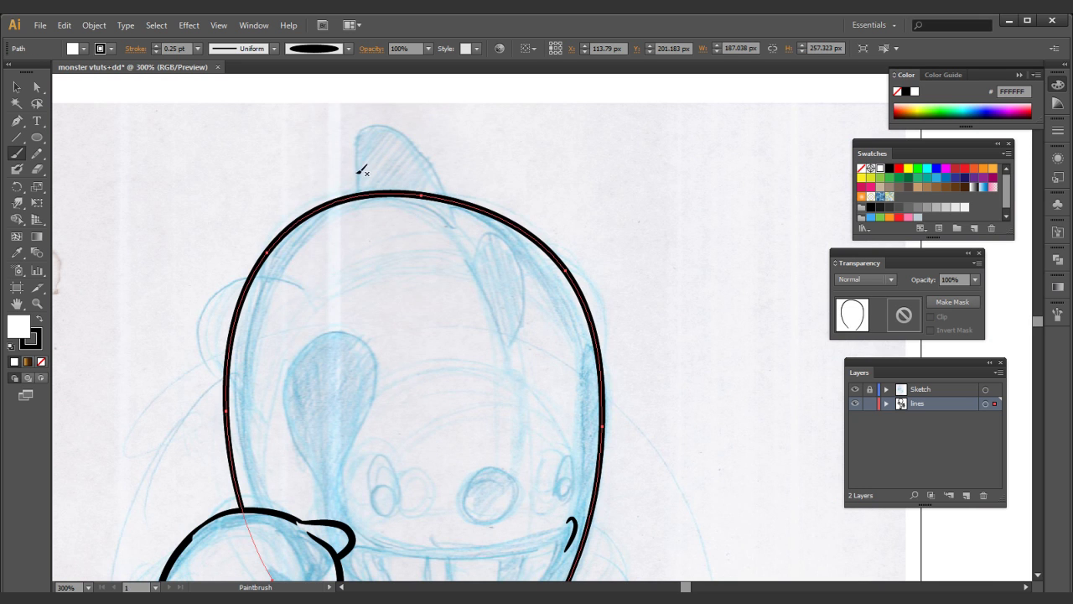
pyautogui.moveTo(363, 204)
pyautogui.mouseDown()
pyautogui.moveTo(355, 125)
pyautogui.moveTo(430, 137)
pyautogui.moveTo(450, 204)
pyautogui.moveTo(426, 144)
pyautogui.moveTo(405, 233)
pyautogui.moveTo(424, 187)
pyautogui.moveTo(495, 236)
pyautogui.moveTo(427, 317)
pyautogui.mouseUp()
pyautogui.moveTo(518, 295); pyautogui.dragTo(569, 184)
pyautogui.moveTo(491, 216)
pyautogui.mouseDown()
pyautogui.moveTo(522, 233)
pyautogui.moveTo(499, 280)
pyautogui.mouseUp()
pyautogui.moveTo(431, 195); pyautogui.dragTo(442, 275)
pyautogui.moveTo(281, 220)
pyautogui.mouseDown()
pyautogui.moveTo(261, 189)
pyautogui.moveTo(207, 211)
pyautogui.moveTo(227, 317)
pyautogui.mouseUp()
pyautogui.hscroll(2, 533, 252)
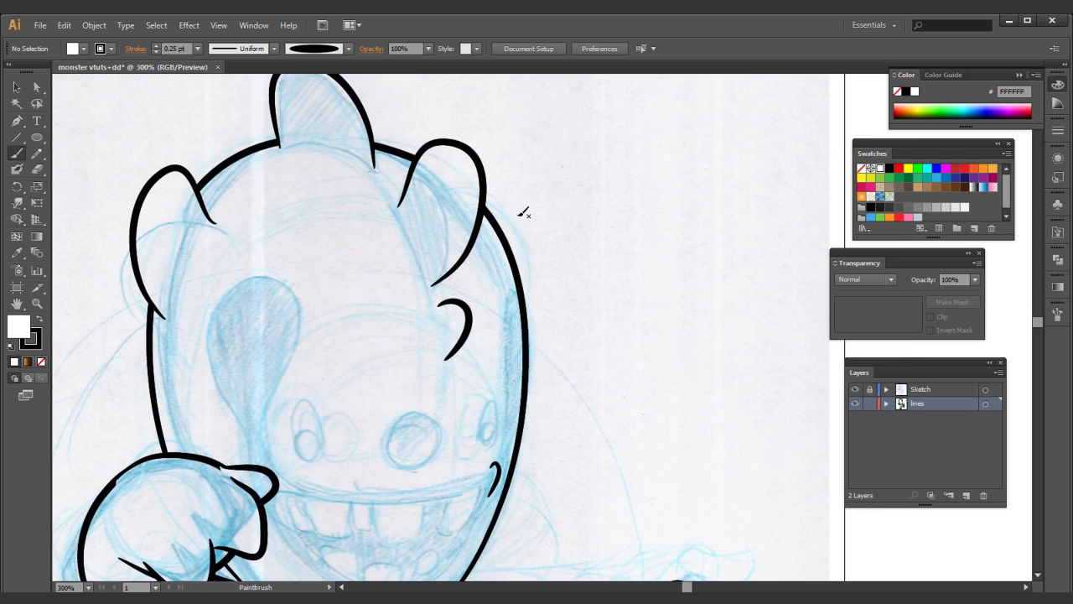
# - Trace the spike on the head's far side and send it behind the head outline, and trace a smaller spike above the raised fist
pyautogui.moveTo(492, 227)
pyautogui.mouseDown()
pyautogui.moveTo(526, 183)
pyautogui.moveTo(555, 248)
pyautogui.moveTo(521, 320)
pyautogui.mouseUp()
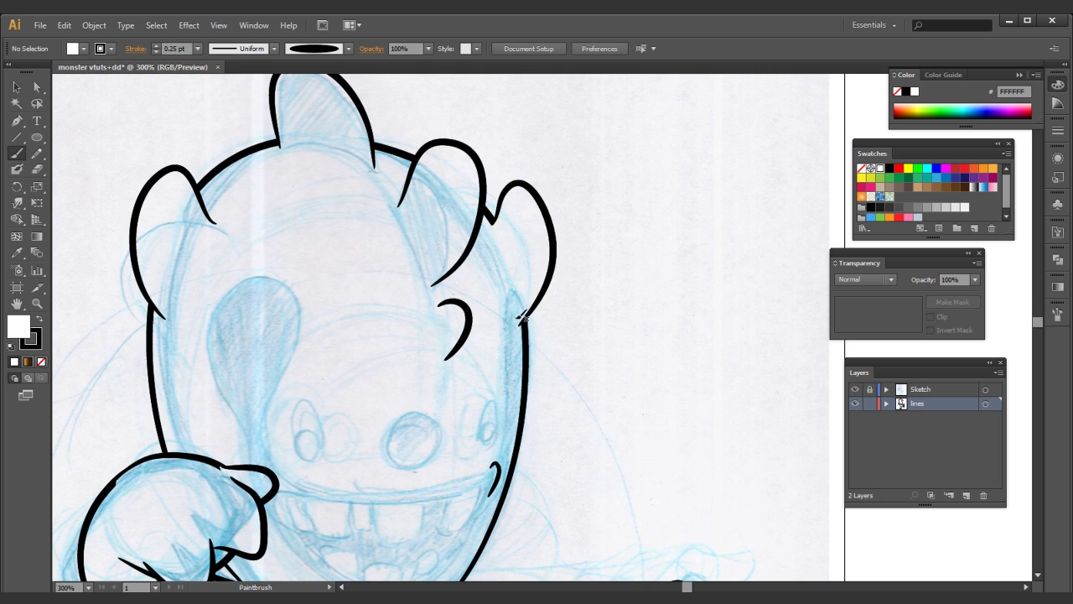
pyautogui.keyDown('ctrl'); pyautogui.click(548, 221); pyautogui.keyUp('ctrl')
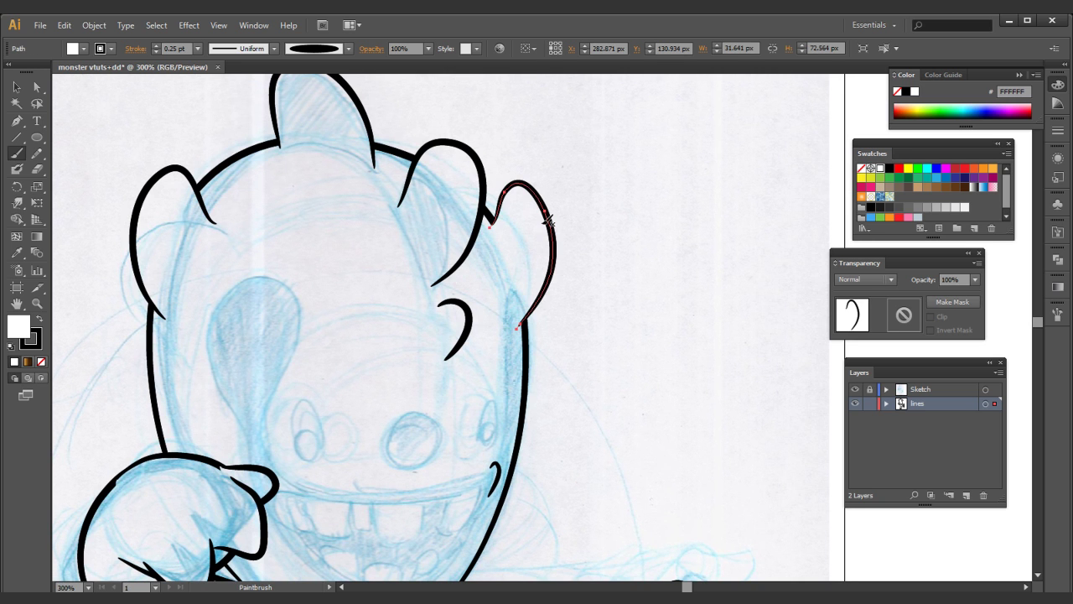
pyautogui.press('ctrl')
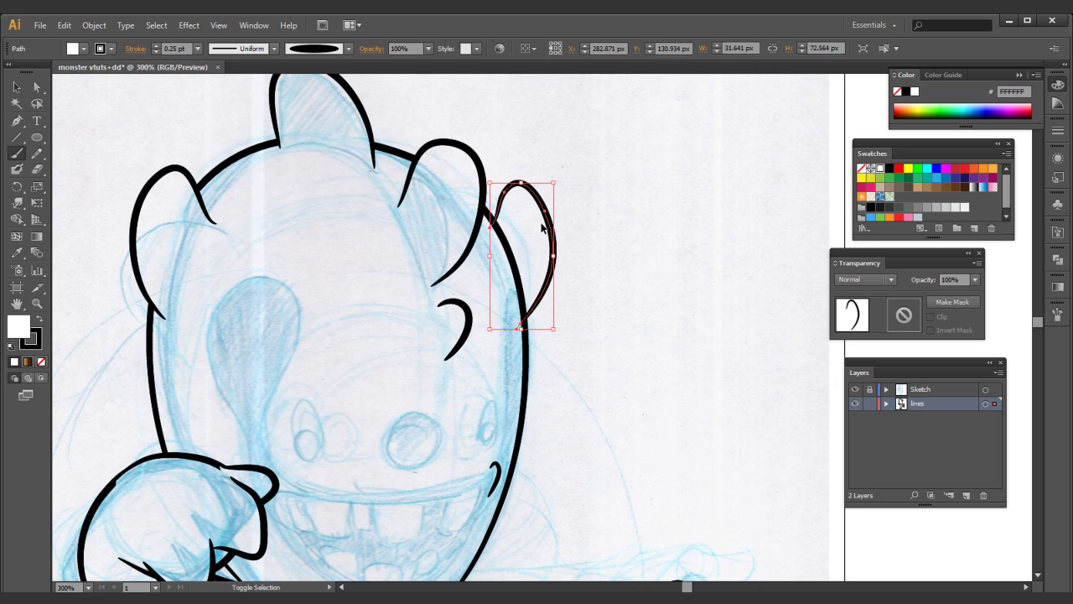
pyautogui.keyDown('ctrl'); pyautogui.click(635, 186); pyautogui.keyUp('ctrl')
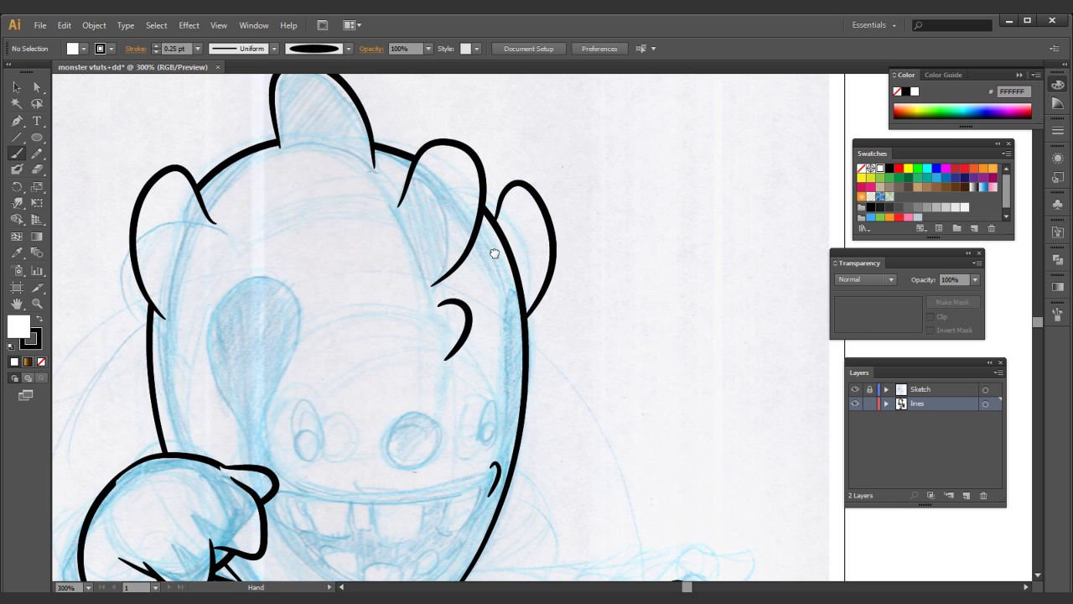
pyautogui.moveTo(500, 256); pyautogui.dragTo(534, 179)
pyautogui.moveTo(202, 265)
pyautogui.mouseDown()
pyautogui.moveTo(155, 263)
pyautogui.moveTo(198, 325)
pyautogui.mouseUp()
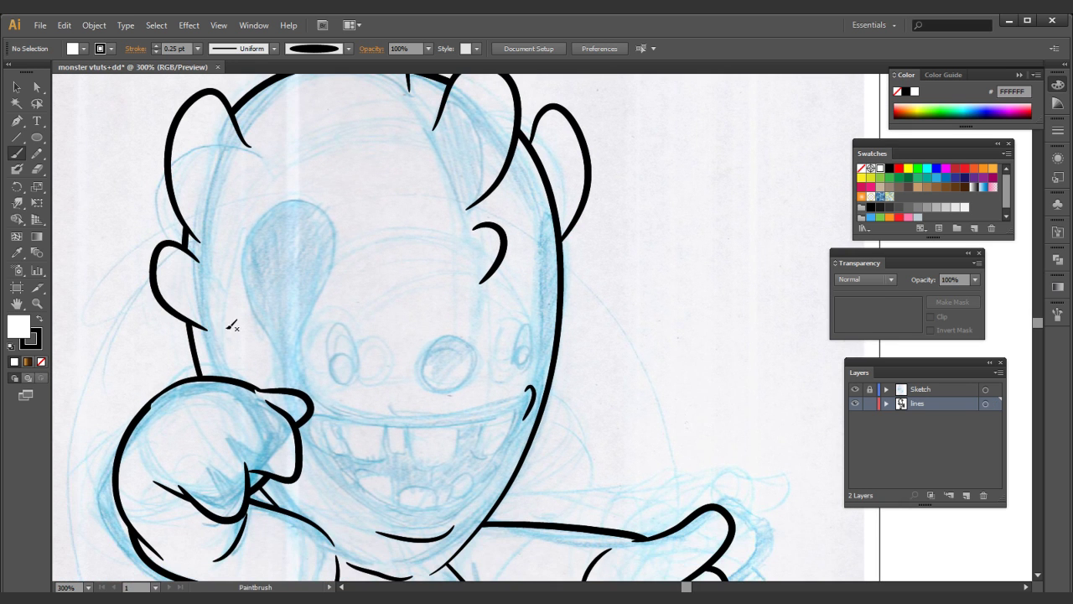
# - Trace the round nose above the mouth with 0.25 pt brush strokes, adding a small curl at its lower edge
pyautogui.moveTo(481, 305)
pyautogui.mouseDown()
pyautogui.moveTo(495, 206)
pyautogui.moveTo(348, 123)
pyautogui.moveTo(327, 84)
pyautogui.mouseUp()
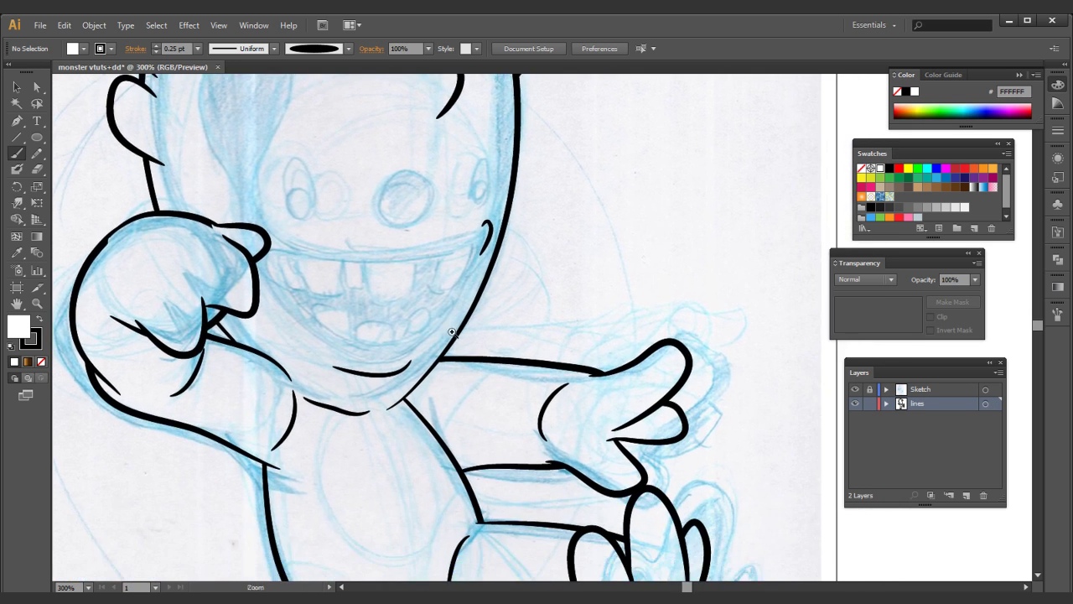
pyautogui.keyDown('ctrl'); pyautogui.keyDown('alt'); pyautogui.click(451, 340); pyautogui.keyUp('alt'); pyautogui.keyUp('ctrl')
pyautogui.keyDown('ctrl'); pyautogui.keyDown('alt'); pyautogui.click(456, 339); pyautogui.keyUp('alt'); pyautogui.keyUp('ctrl')
pyautogui.keyDown('ctrl'); pyautogui.keyDown('alt'); pyautogui.click(458, 338); pyautogui.keyUp('alt'); pyautogui.keyUp('ctrl')
pyautogui.keyDown('ctrl'); pyautogui.keyDown('alt'); pyautogui.click(458, 338); pyautogui.keyUp('alt'); pyautogui.keyUp('ctrl')
pyautogui.moveTo(466, 327); pyautogui.dragTo(331, 297)
pyautogui.moveTo(578, 236); pyautogui.dragTo(438, 334)
pyautogui.moveTo(527, 251); pyautogui.dragTo(440, 271)
pyautogui.moveTo(420, 155); pyautogui.dragTo(391, 142)
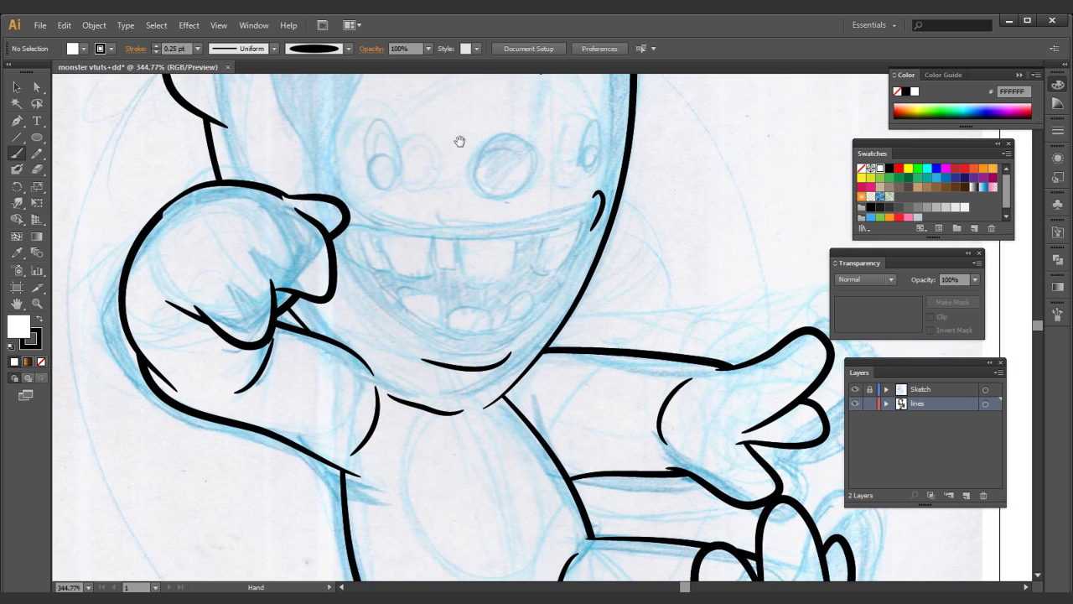
pyautogui.moveTo(510, 143)
pyautogui.mouseDown()
pyautogui.moveTo(468, 166)
pyautogui.moveTo(382, 152)
pyautogui.moveTo(458, 162)
pyautogui.mouseUp()
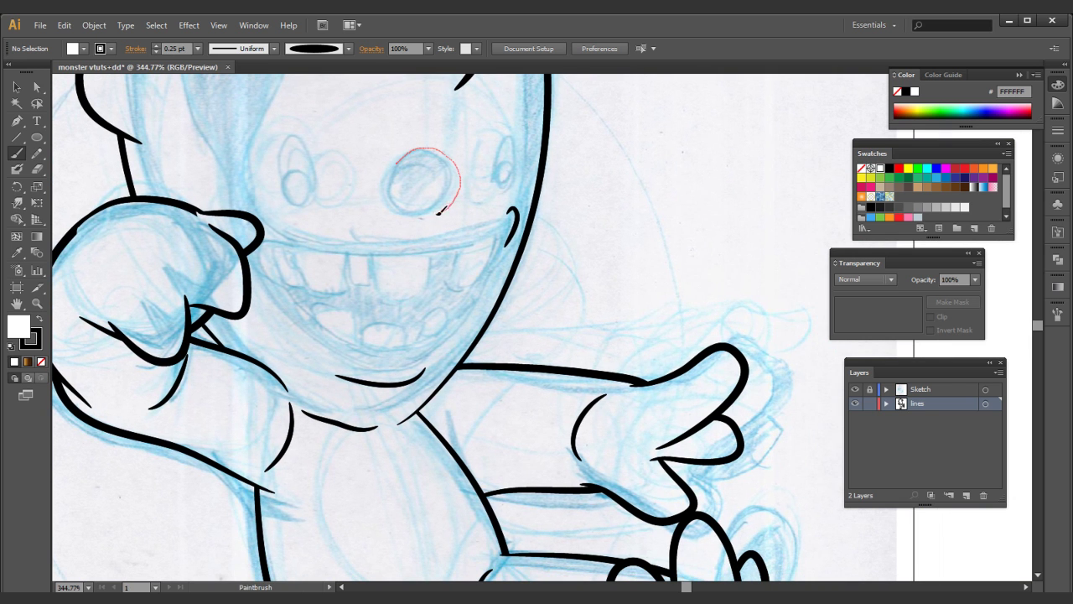
pyautogui.moveTo(405, 200)
pyautogui.mouseDown()
pyautogui.moveTo(391, 204)
pyautogui.moveTo(439, 218)
pyautogui.mouseUp()
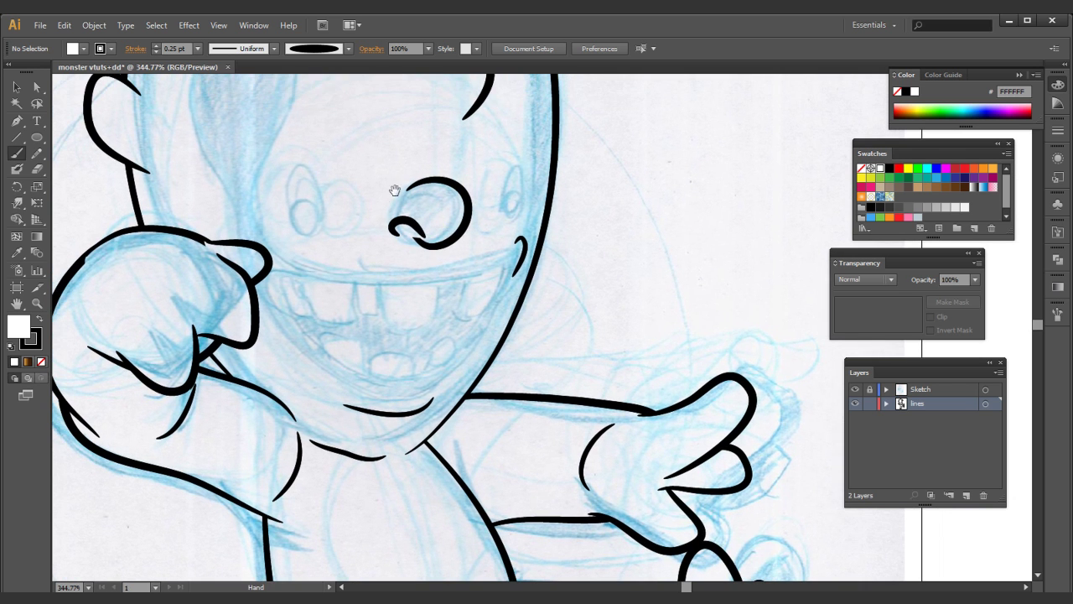
# - Hide the Sketch layer, match the nose's stroke to the 0.15 pt cheek crease, and show the sketch again
pyautogui.keyDown('ctrl'); pyautogui.click(453, 224); pyautogui.keyUp('ctrl')
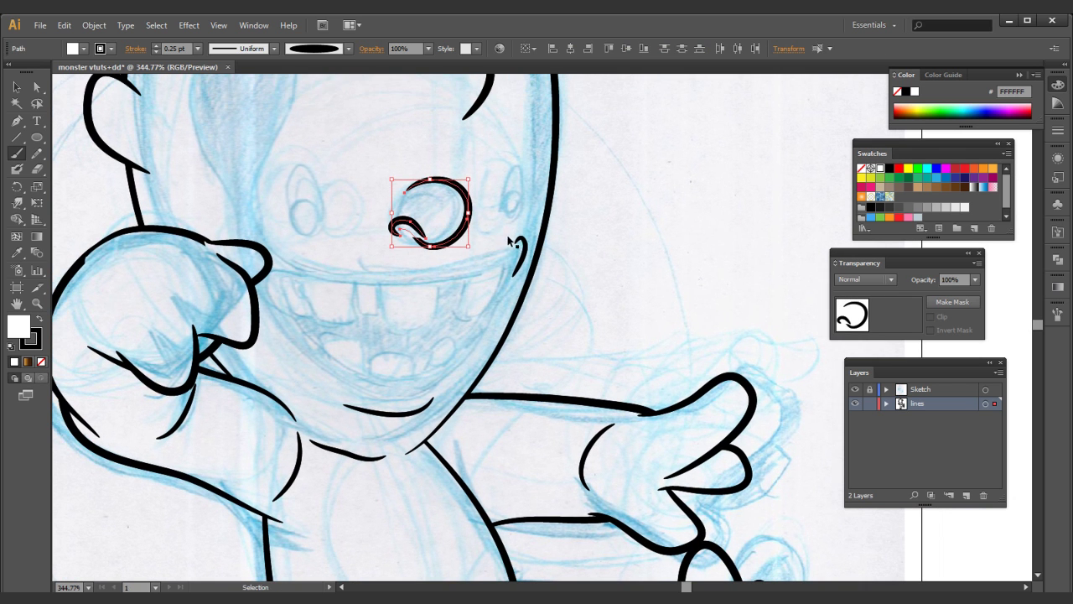
pyautogui.click(17, 252)
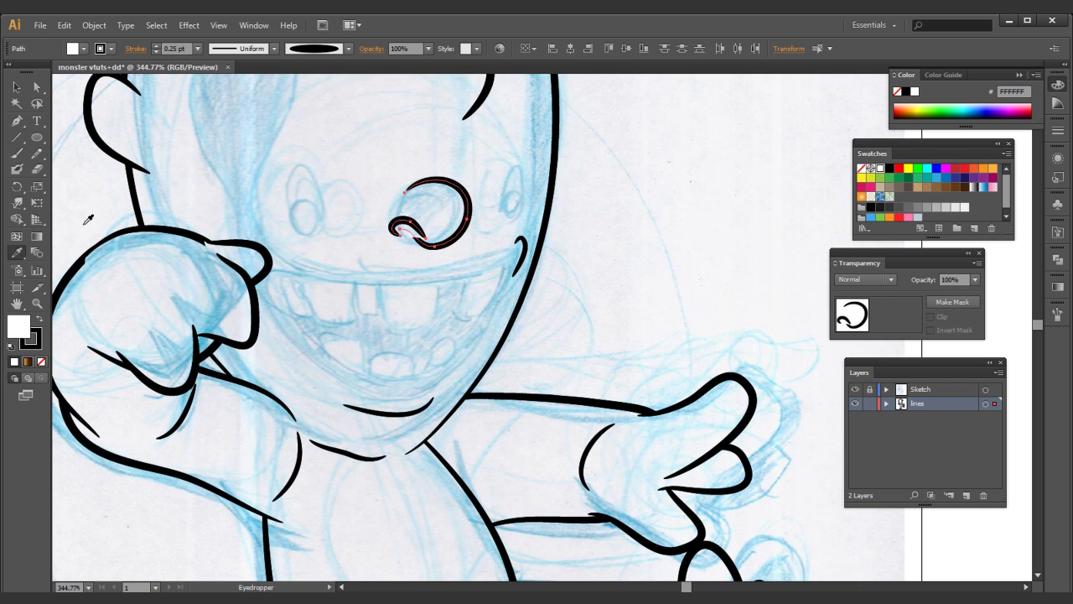
pyautogui.click(527, 236)
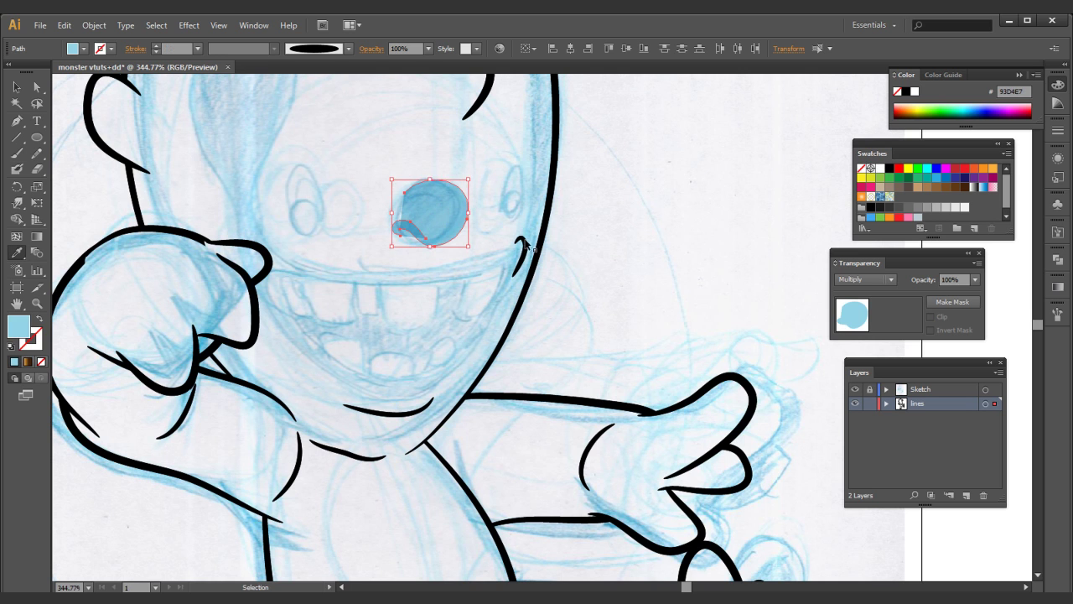
pyautogui.click(523, 248)
pyautogui.click(856, 390)
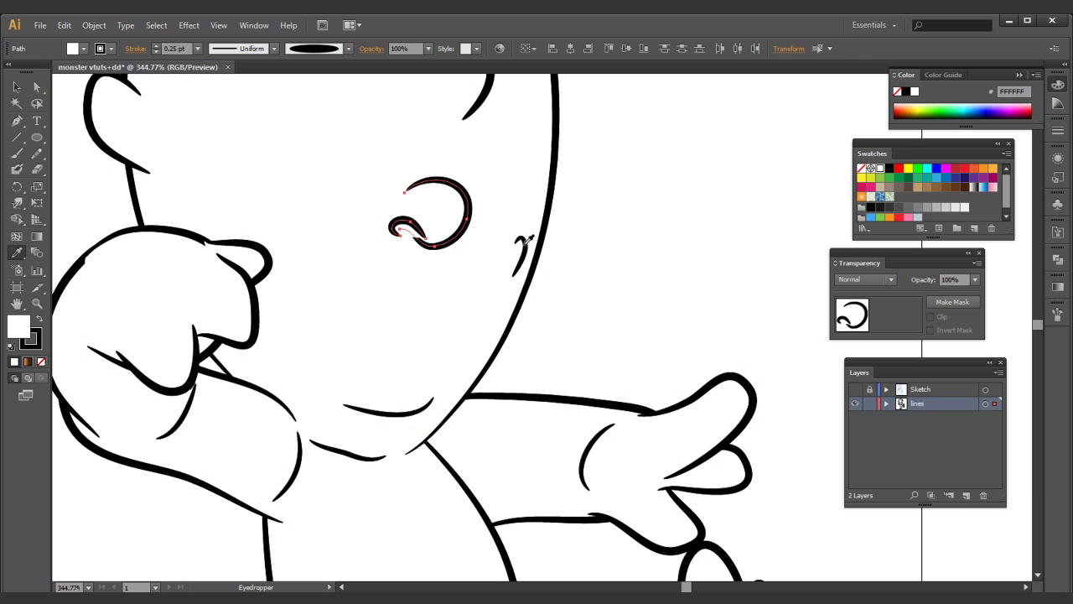
pyautogui.click(527, 245)
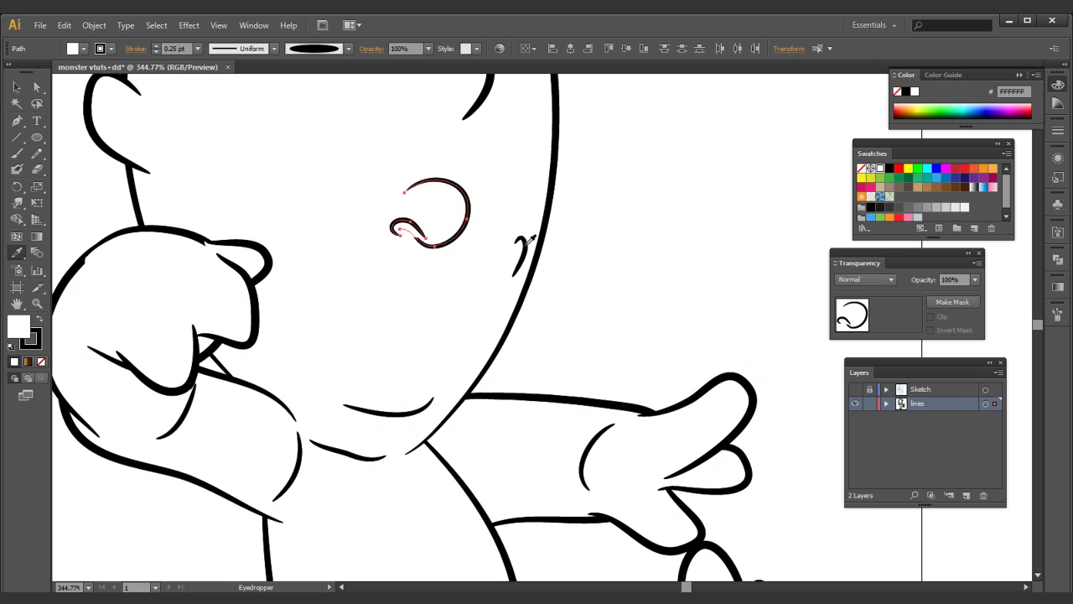
pyautogui.click(856, 390)
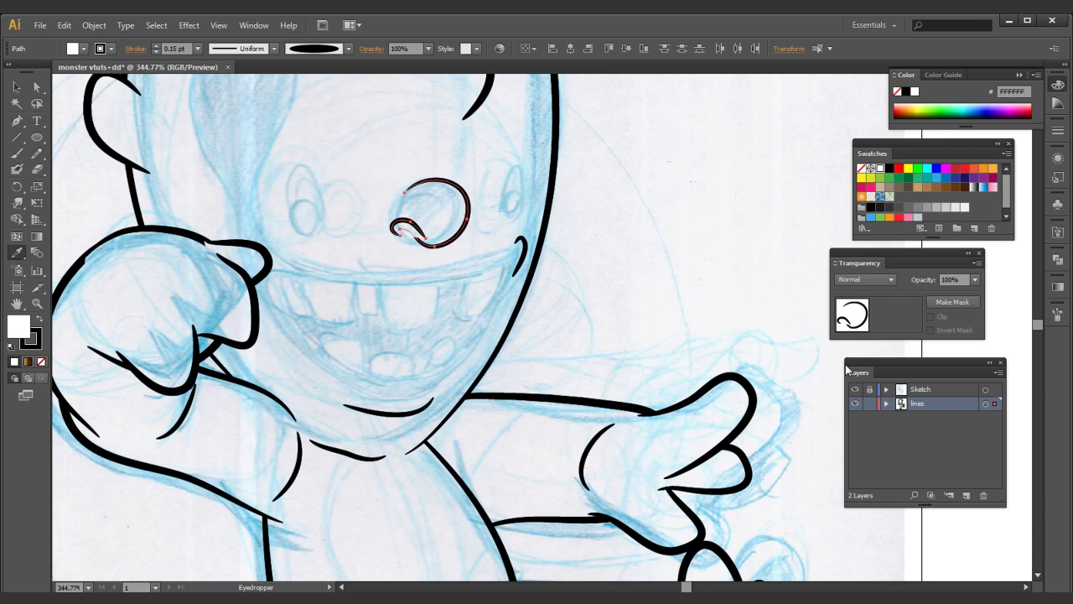
pyautogui.keyDown('ctrl'); pyautogui.click(627, 245); pyautogui.keyUp('ctrl')
pyautogui.click(17, 152)
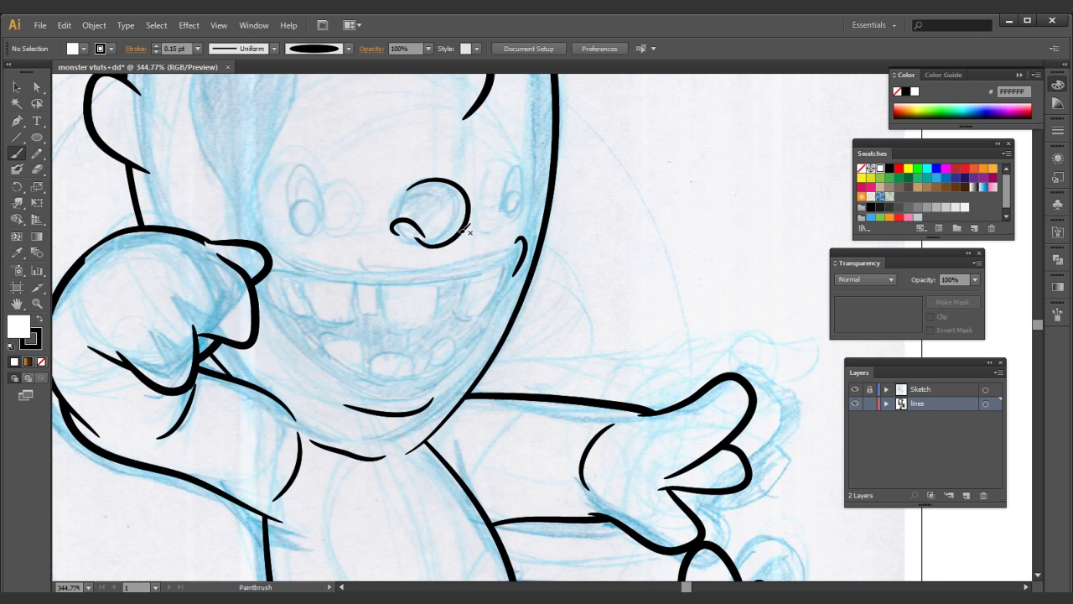
# - Trace both oval eyes and their pupils on either side of the nose with 0.15 pt brush strokes
pyautogui.keyDown('ctrl'); pyautogui.click(435, 251); pyautogui.keyUp('ctrl')
pyautogui.moveTo(445, 270)
pyautogui.mouseDown()
pyautogui.moveTo(442, 229)
pyautogui.moveTo(385, 188)
pyautogui.moveTo(373, 126)
pyautogui.moveTo(347, 124)
pyautogui.moveTo(338, 178)
pyautogui.moveTo(372, 208)
pyautogui.mouseUp()
pyautogui.moveTo(587, 171)
pyautogui.mouseDown()
pyautogui.moveTo(621, 146)
pyautogui.moveTo(602, 188)
pyautogui.mouseUp()
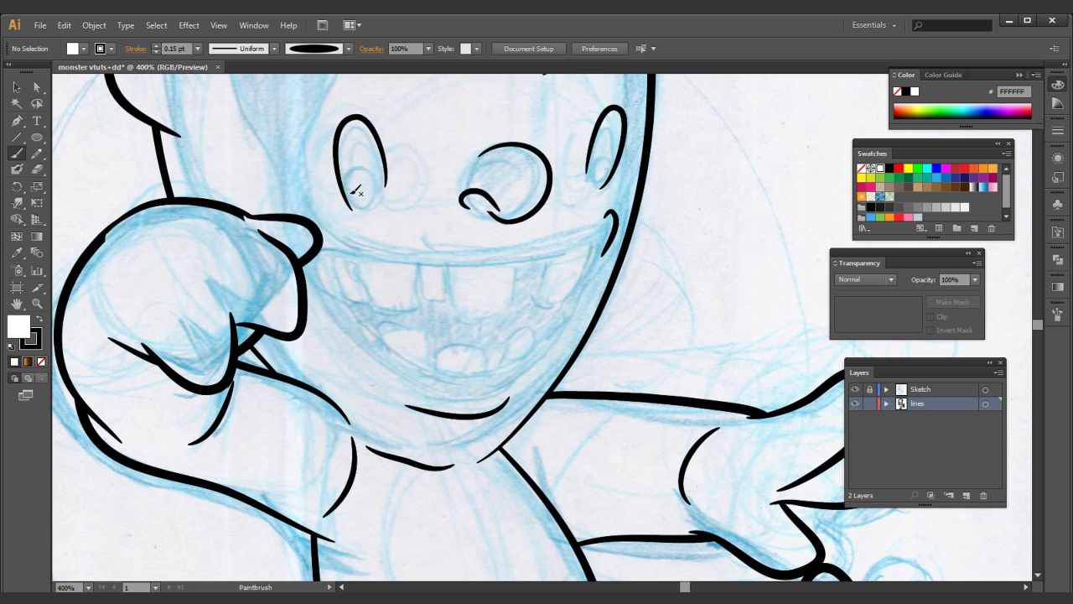
pyautogui.moveTo(350, 201)
pyautogui.mouseDown()
pyautogui.moveTo(351, 174)
pyautogui.moveTo(382, 162)
pyautogui.moveTo(380, 206)
pyautogui.moveTo(348, 197)
pyautogui.mouseUp()
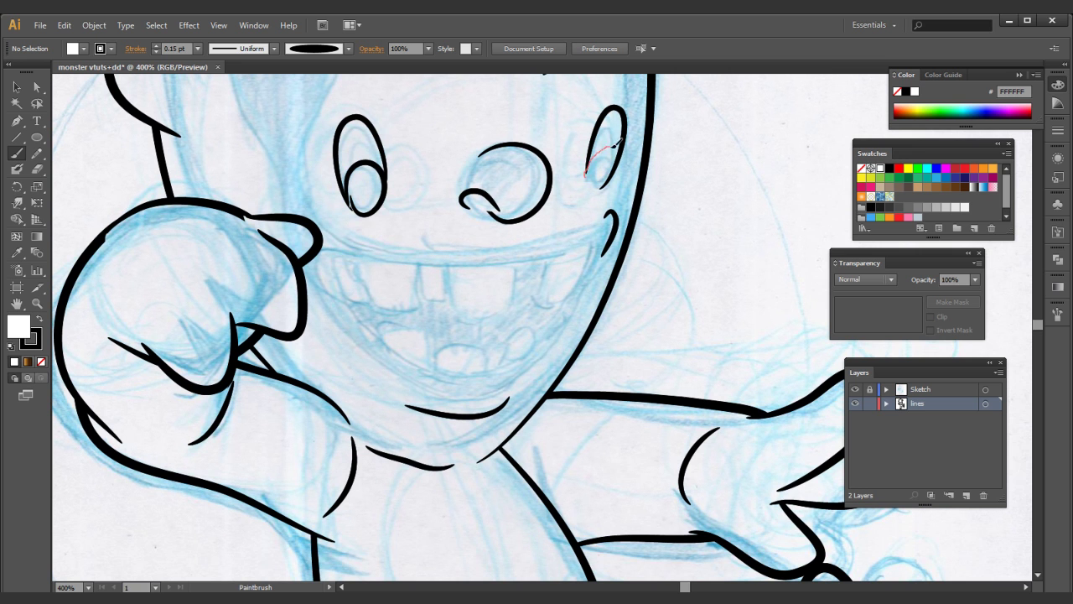
pyautogui.moveTo(594, 193); pyautogui.dragTo(587, 176)
# - Trace the outline of the wide grinning mouth below the nose with the 0.15 pt brush
pyautogui.moveTo(532, 280)
pyautogui.mouseDown()
pyautogui.moveTo(552, 195)
pyautogui.moveTo(501, 219)
pyautogui.moveTo(422, 332)
pyautogui.moveTo(416, 378)
pyautogui.moveTo(451, 242)
pyautogui.mouseUp()
pyautogui.scroll(-2, 537, 244)
pyautogui.scroll(2, 516, 263)
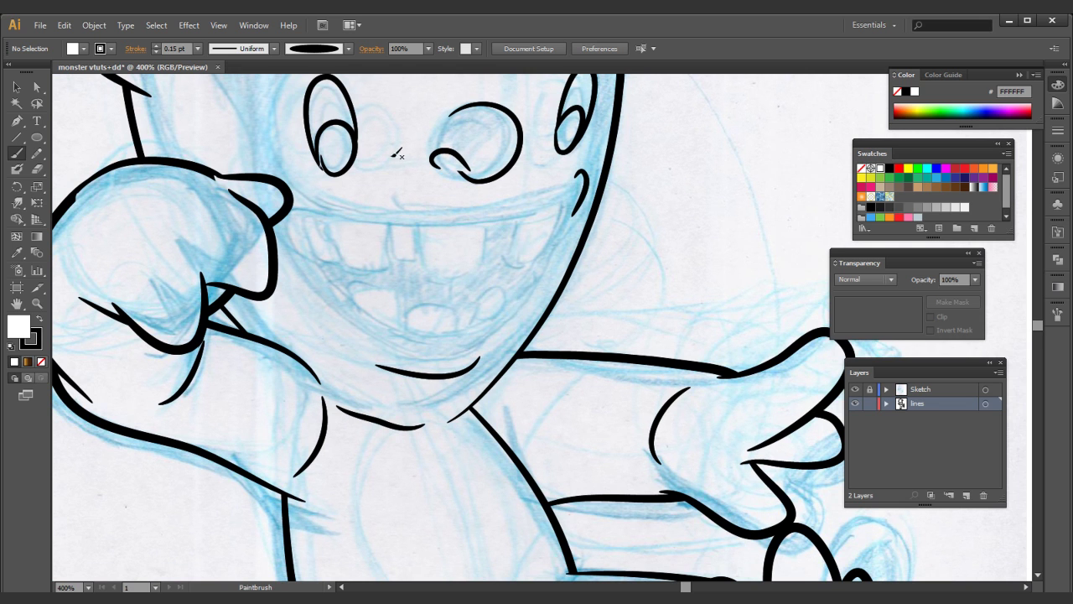
pyautogui.moveTo(565, 203)
pyautogui.mouseDown()
pyautogui.moveTo(462, 216)
pyautogui.moveTo(299, 211)
pyautogui.moveTo(304, 258)
pyautogui.moveTo(399, 334)
pyautogui.moveTo(491, 333)
pyautogui.moveTo(560, 260)
pyautogui.moveTo(563, 198)
pyautogui.mouseUp()
pyautogui.press('space')
pyautogui.moveTo(436, 209); pyautogui.dragTo(432, 201)
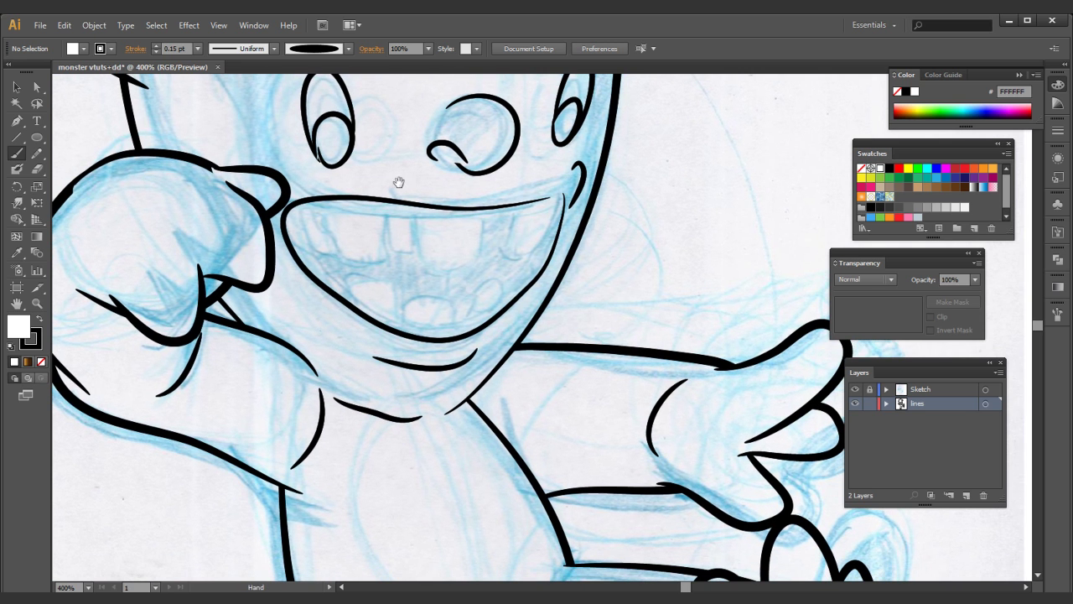
# - Trace the upper gum's curved edge and the lower gum shape inside the mouth
pyautogui.moveTo(300, 206)
pyautogui.mouseDown()
pyautogui.moveTo(297, 219)
pyautogui.moveTo(354, 243)
pyautogui.moveTo(457, 249)
pyautogui.moveTo(533, 235)
pyautogui.mouseUp()
pyautogui.moveTo(564, 199); pyautogui.dragTo(298, 204)
pyautogui.scroll(-2, 321, 238)
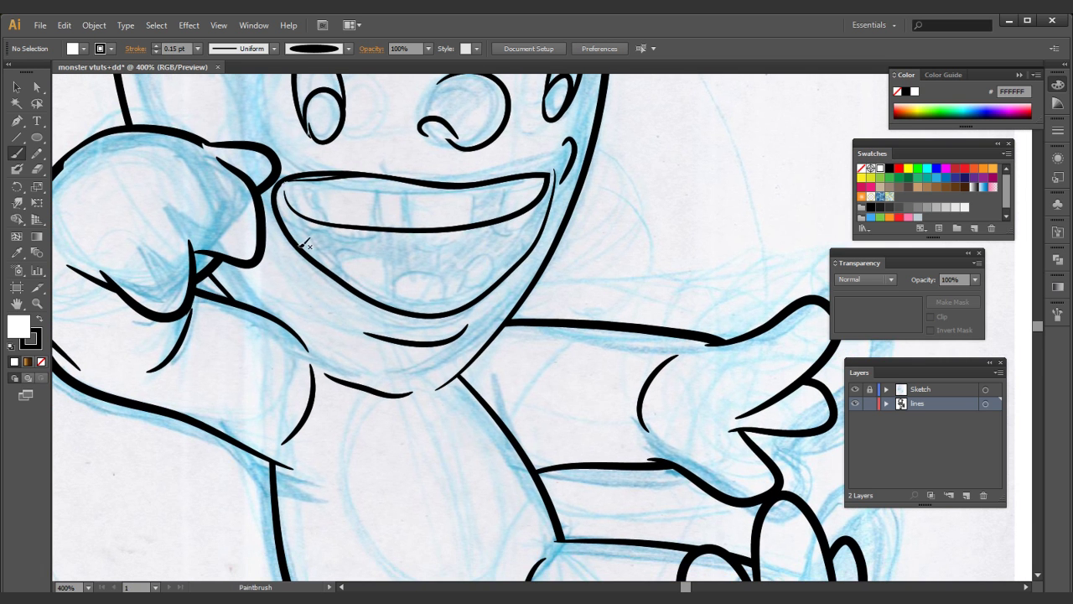
pyautogui.moveTo(319, 240)
pyautogui.mouseDown()
pyautogui.moveTo(391, 283)
pyautogui.moveTo(483, 270)
pyautogui.mouseUp()
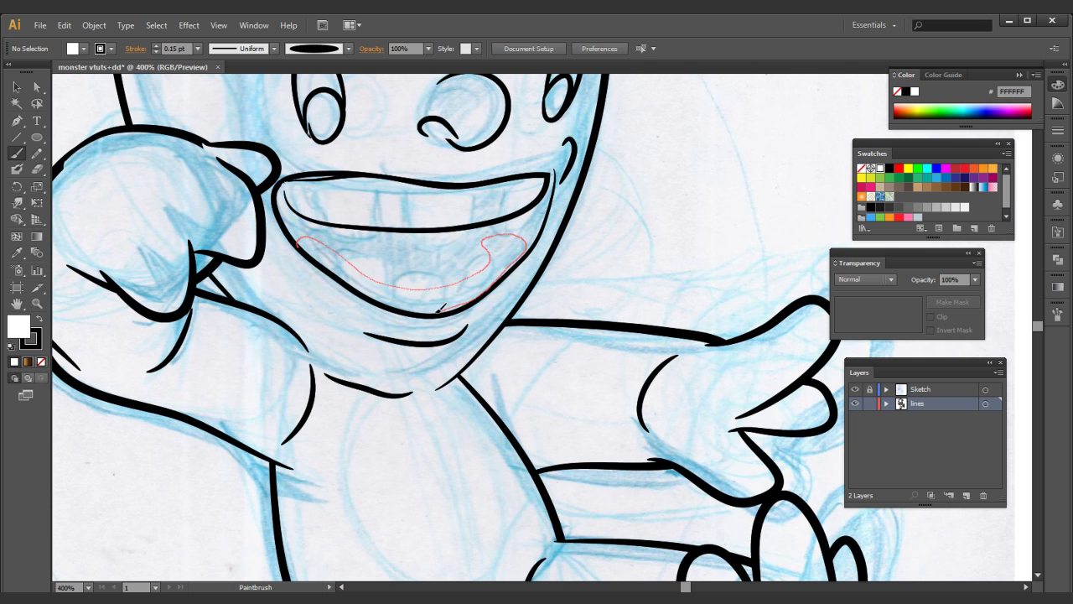
pyautogui.moveTo(396, 299)
pyautogui.mouseDown()
pyautogui.moveTo(337, 277)
pyautogui.moveTo(305, 245)
pyautogui.mouseUp()
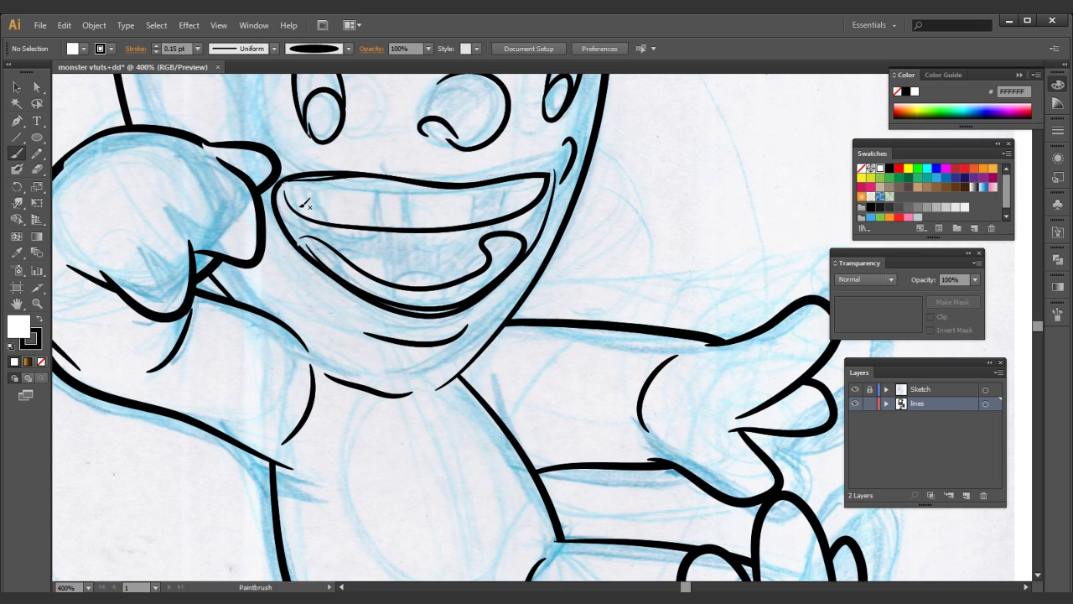
pyautogui.moveTo(429, 220); pyautogui.dragTo(421, 230)
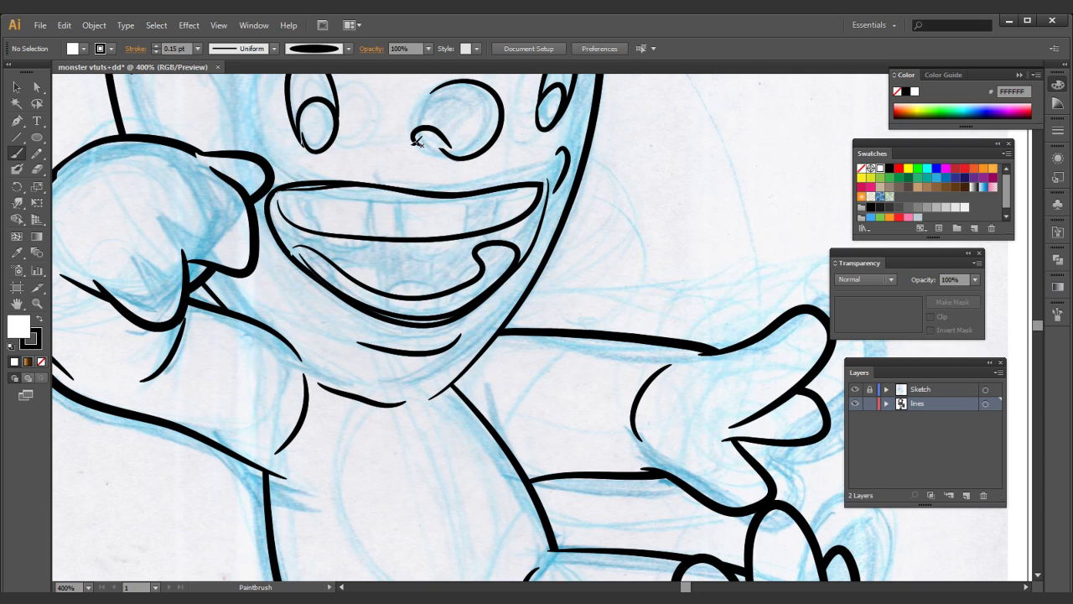
# - Complete the lower gum's upper edge and trace the rows of upper and lower teeth inside the mouth
pyautogui.moveTo(484, 248)
pyautogui.mouseDown()
pyautogui.moveTo(360, 244)
pyautogui.moveTo(411, 297)
pyautogui.moveTo(486, 273)
pyautogui.moveTo(482, 257)
pyautogui.mouseUp()
pyautogui.moveTo(307, 200)
pyautogui.mouseDown()
pyautogui.moveTo(312, 231)
pyautogui.moveTo(359, 237)
pyautogui.mouseUp()
pyautogui.moveTo(341, 193)
pyautogui.mouseDown()
pyautogui.moveTo(317, 194)
pyautogui.moveTo(372, 241)
pyautogui.moveTo(410, 220)
pyautogui.moveTo(369, 195)
pyautogui.moveTo(421, 240)
pyautogui.moveTo(460, 209)
pyautogui.moveTo(428, 199)
pyautogui.moveTo(508, 238)
pyautogui.moveTo(481, 196)
pyautogui.moveTo(531, 225)
pyautogui.moveTo(531, 191)
pyautogui.mouseUp()
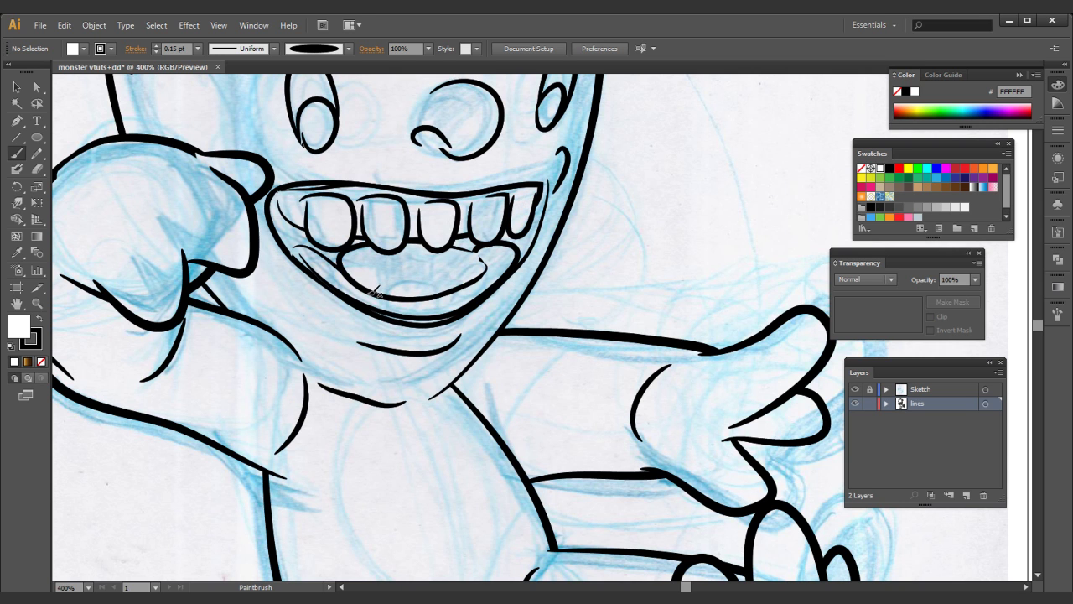
pyautogui.moveTo(378, 269)
pyautogui.mouseDown()
pyautogui.moveTo(408, 290)
pyautogui.moveTo(399, 298)
pyautogui.moveTo(442, 266)
pyautogui.moveTo(448, 299)
pyautogui.moveTo(482, 246)
pyautogui.mouseUp()
pyautogui.moveTo(483, 283); pyautogui.dragTo(485, 286)
pyautogui.moveTo(362, 290)
pyautogui.mouseDown()
pyautogui.moveTo(340, 267)
pyautogui.moveTo(340, 286)
pyautogui.mouseUp()
# - Examine the inked monster on the full page and its face and mouth up close
pyautogui.moveTo(465, 260); pyautogui.dragTo(439, 387)
pyautogui.keyDown('ctrl'); pyautogui.keyDown('alt'); pyautogui.click(450, 324); pyautogui.keyUp('alt'); pyautogui.keyUp('ctrl')
pyautogui.hotkey('ctrl', '-')
pyautogui.hotkey('ctrl', '-')
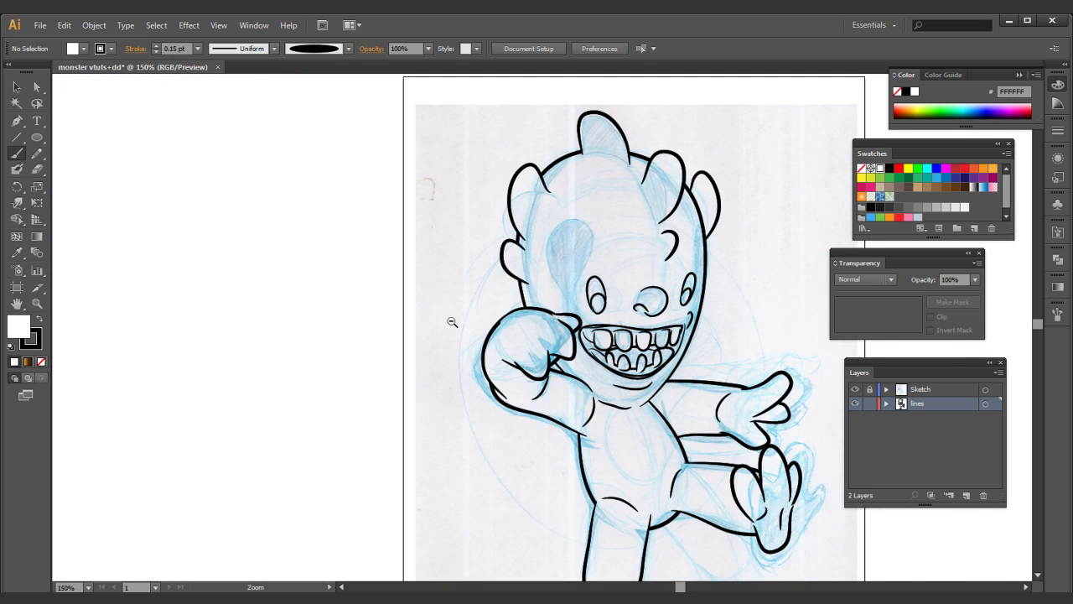
pyautogui.hotkey('ctrl', '-')
pyautogui.moveTo(455, 311); pyautogui.dragTo(352, 259)
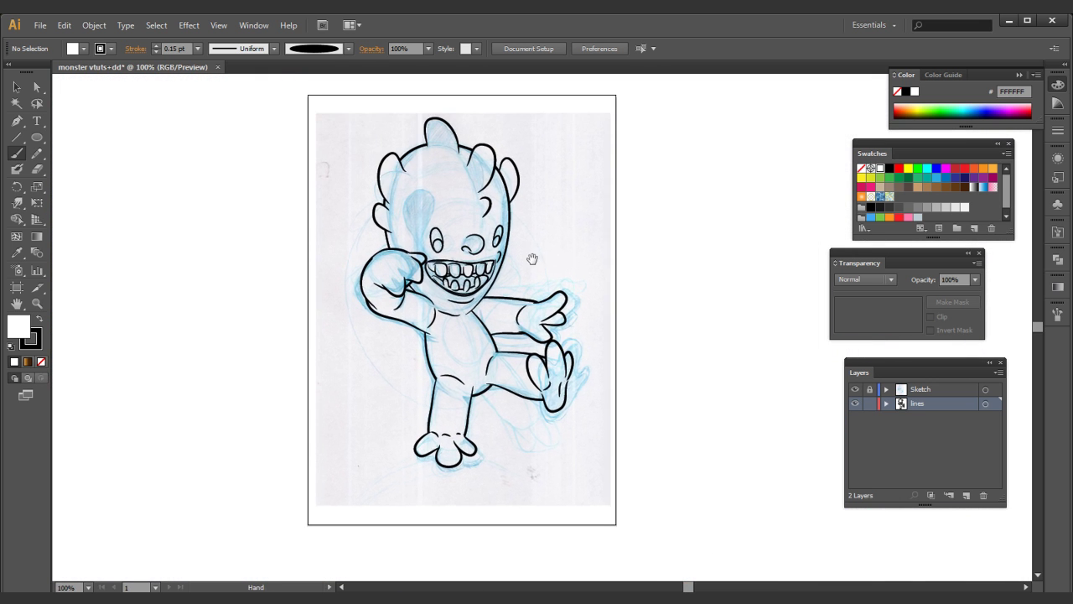
pyautogui.moveTo(534, 249); pyautogui.dragTo(497, 251)
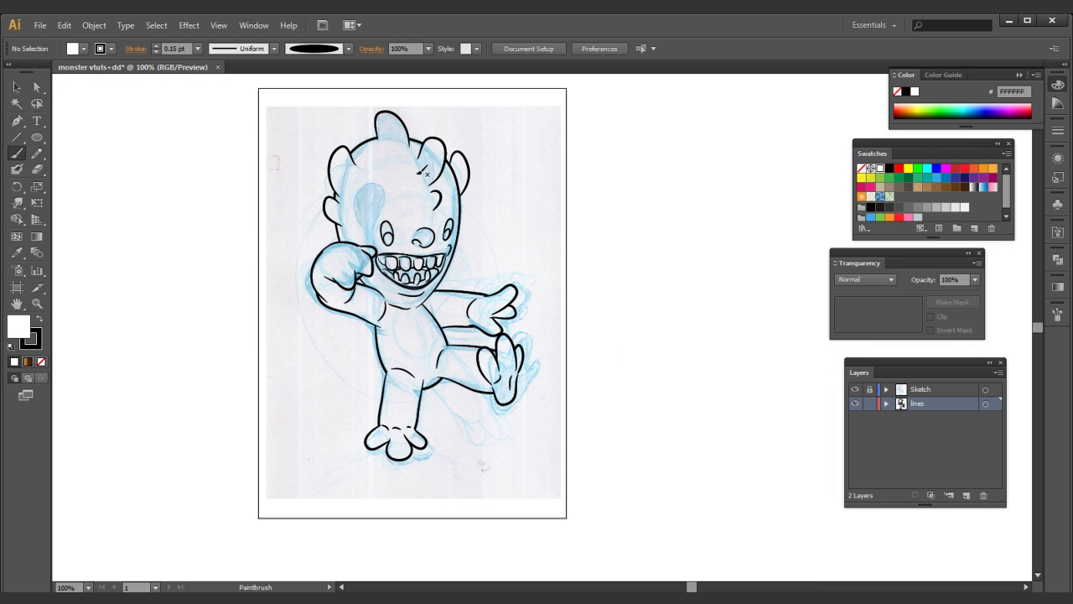
pyautogui.keyDown('ctrl'); pyautogui.click(426, 239); pyautogui.keyUp('ctrl')
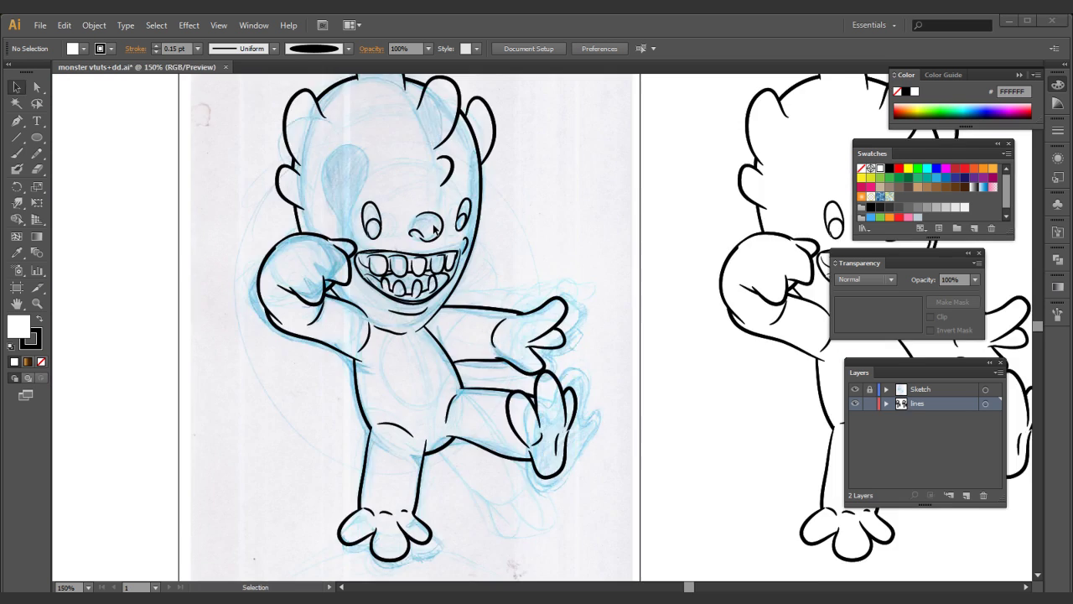
pyautogui.keyDown('ctrl'); pyautogui.click(461, 303); pyautogui.keyUp('ctrl')
pyautogui.keyDown('ctrl'); pyautogui.click(463, 302); pyautogui.keyUp('ctrl')
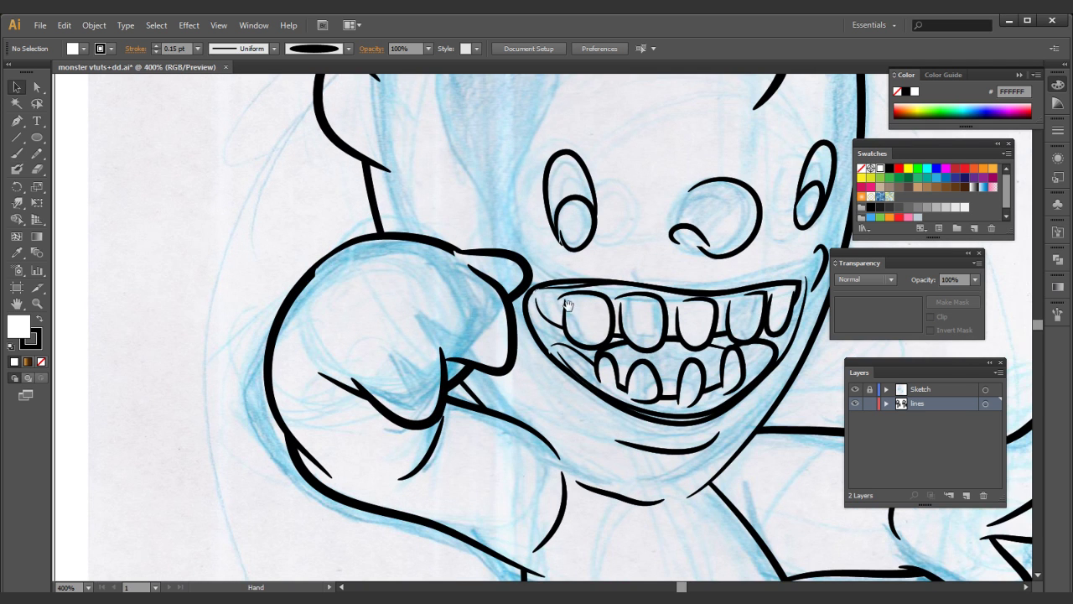
pyautogui.moveTo(568, 302); pyautogui.dragTo(461, 281)
pyautogui.click(40, 89)
pyautogui.moveTo(709, 237); pyautogui.dragTo(490, 196)
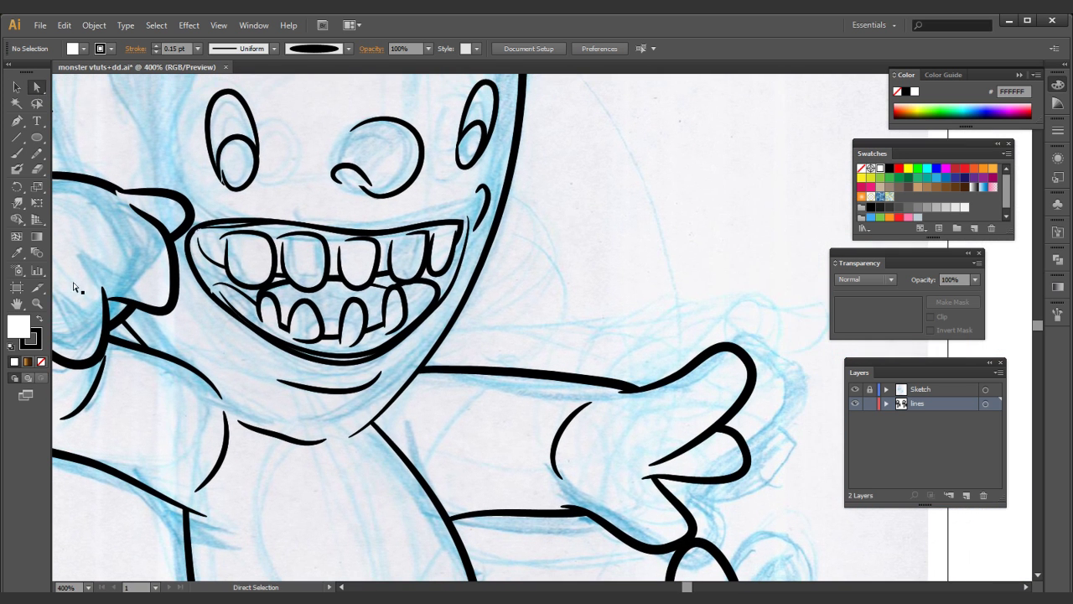
pyautogui.doubleClick(19, 327)
pyautogui.moveTo(536, 302); pyautogui.dragTo(526, 390)
pyautogui.click(495, 260)
pyautogui.click(654, 261)
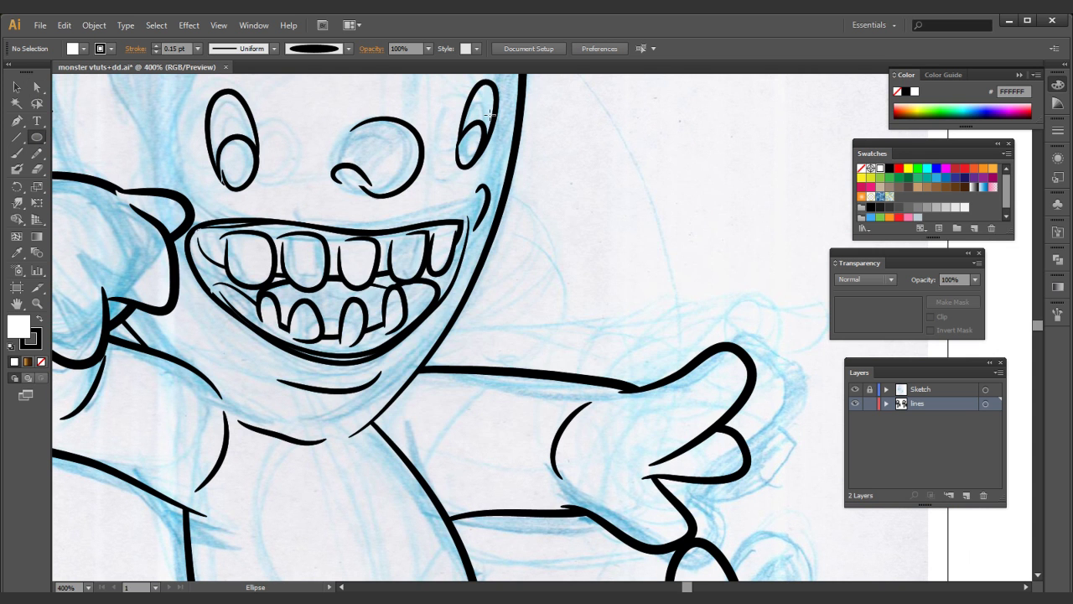
# - Draw four circles about 30 to 32 px in diameter with the Ellipse tool, beside the head above the outstretched arm
pyautogui.moveTo(719, 149); pyautogui.dragTo(638, 231)
pyautogui.moveTo(756, 112); pyautogui.dragTo(657, 188)
pyautogui.moveTo(695, 154); pyautogui.dragTo(614, 234)
pyautogui.moveTo(607, 103)
pyautogui.mouseDown()
pyautogui.moveTo(558, 168)
pyautogui.moveTo(522, 189)
pyautogui.mouseUp()
pyautogui.moveTo(698, 268); pyautogui.dragTo(620, 342)
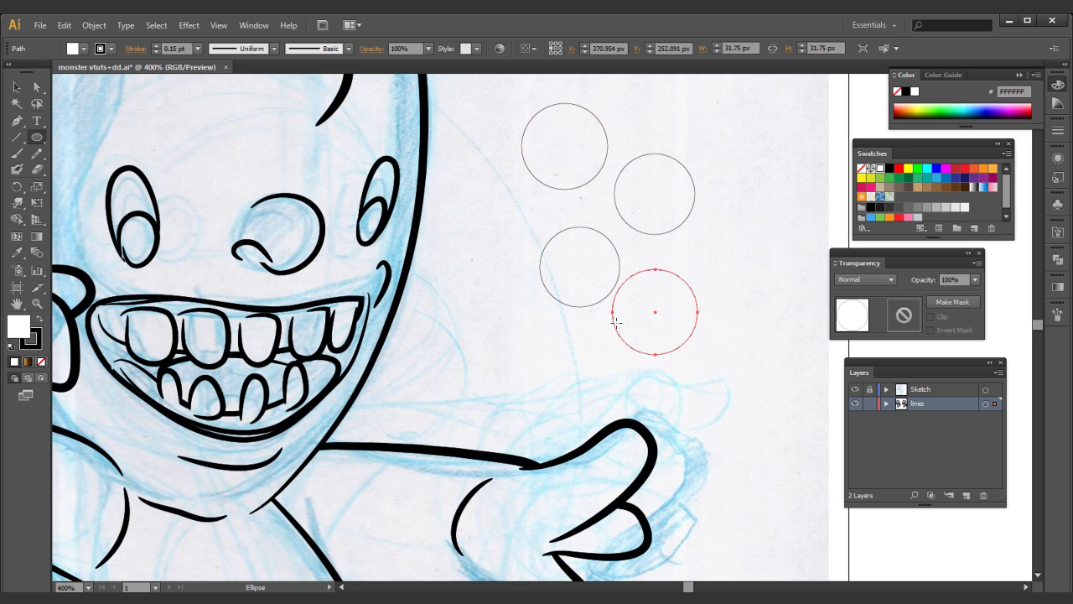
# - Fill the lowest circle with the mauve colour A07590 and deselect it
pyautogui.click(17, 87)
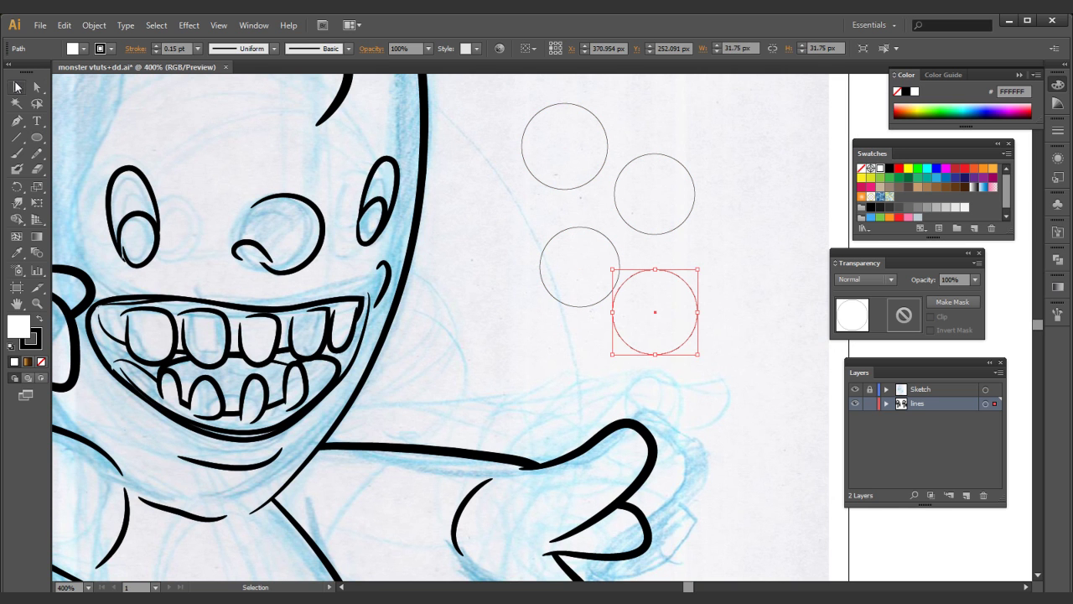
pyautogui.doubleClick(20, 325)
pyautogui.moveTo(526, 397); pyautogui.dragTo(517, 264)
pyautogui.moveTo(362, 275); pyautogui.dragTo(377, 293)
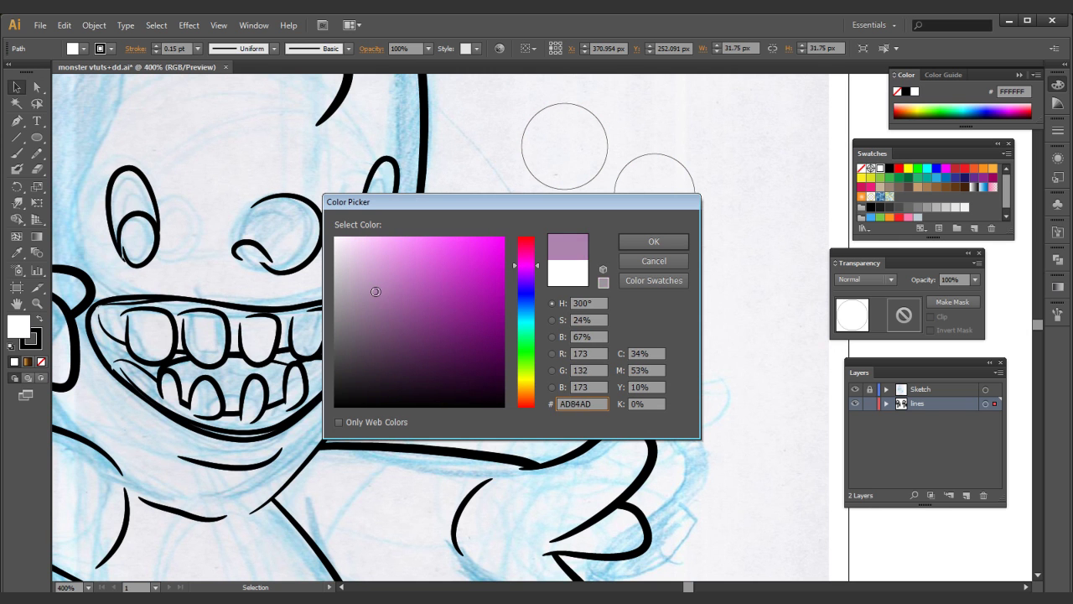
pyautogui.moveTo(536, 266); pyautogui.dragTo(537, 256)
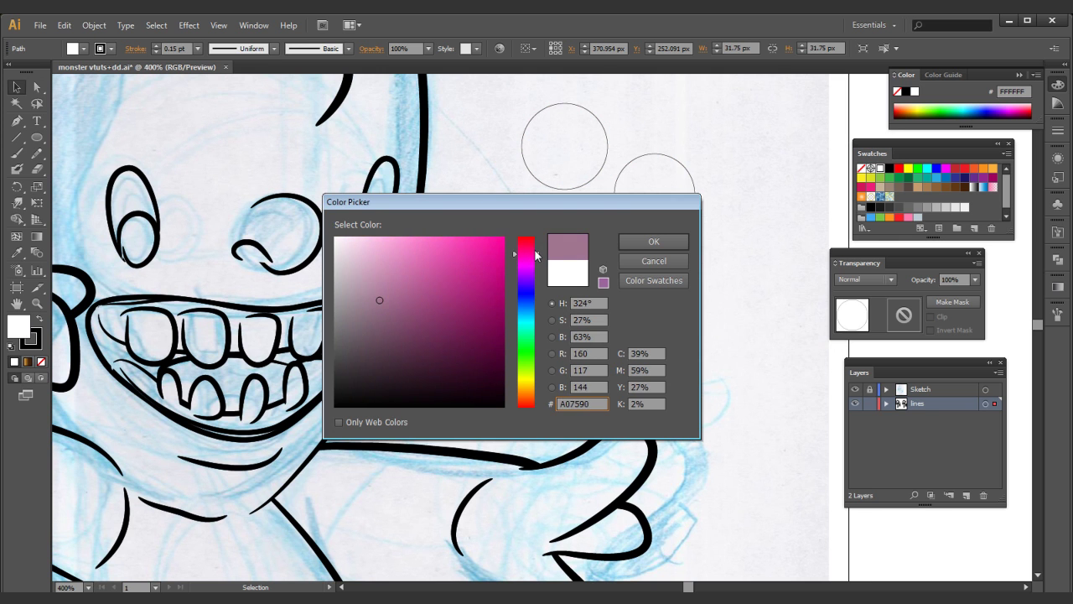
pyautogui.click(645, 241)
pyautogui.hotkey('ctrl', 'shift', 'a')
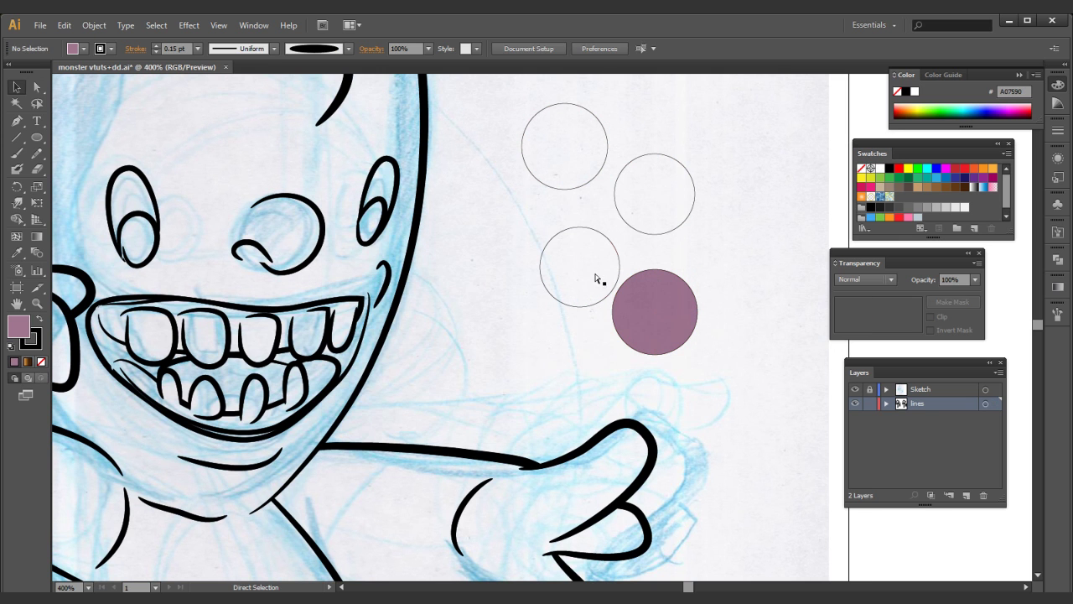
# - Hide the Sketch layer and copy the mauve circle's fill onto the neighbouring white circle
pyautogui.click(596, 276)
pyautogui.click(17, 252)
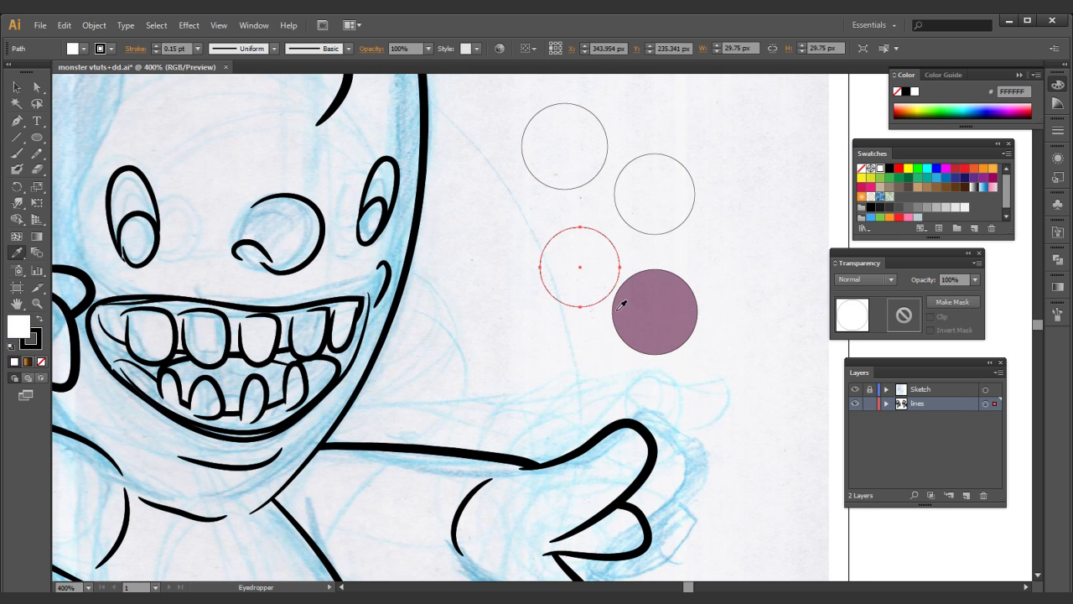
pyautogui.click(654, 305)
pyautogui.hotkey('ctrl', 'z')
pyautogui.click(854, 390)
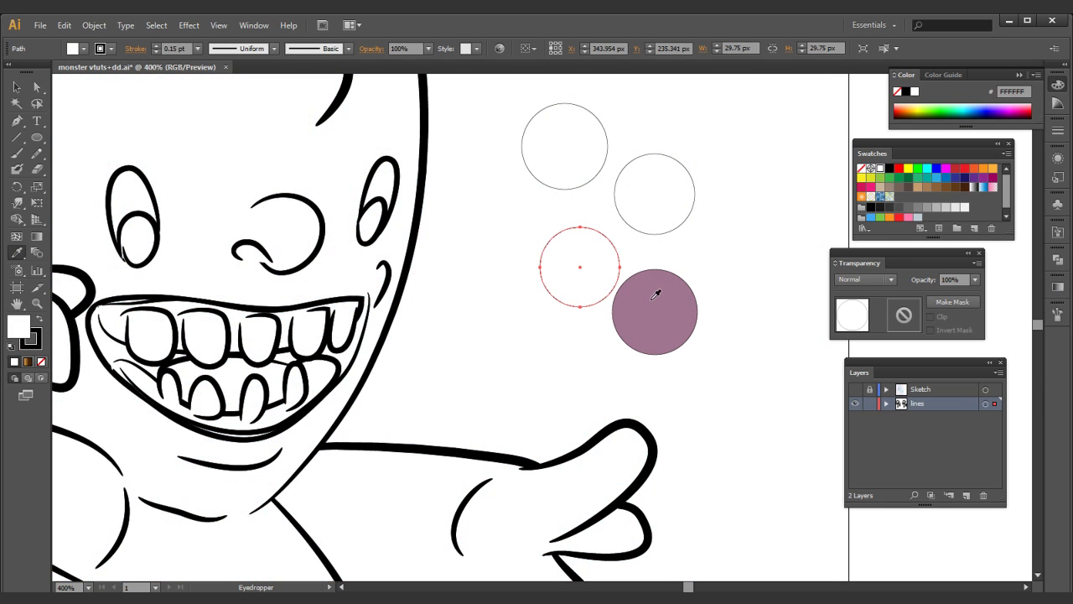
pyautogui.click(656, 297)
# - Darken the neighbouring circle's fill to 75596C
pyautogui.doubleClick(23, 330)
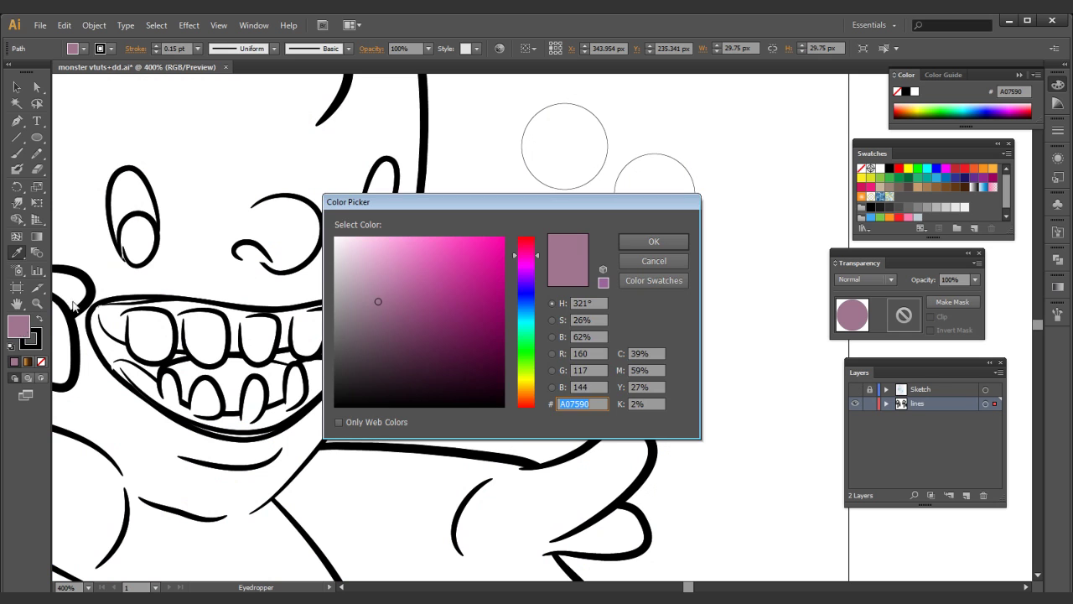
pyautogui.moveTo(398, 287); pyautogui.dragTo(376, 328)
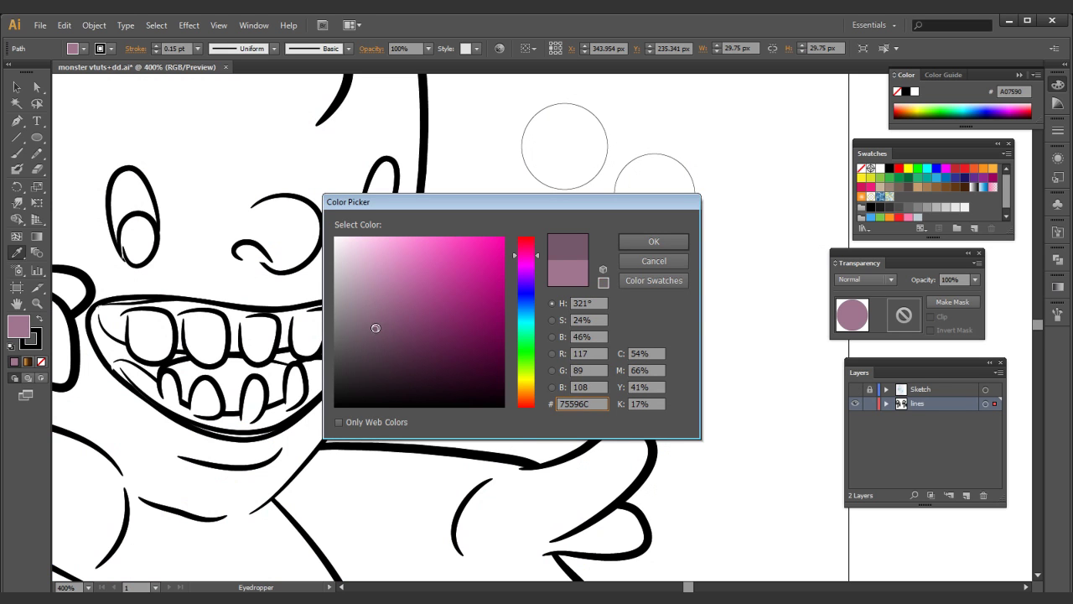
pyautogui.click(650, 242)
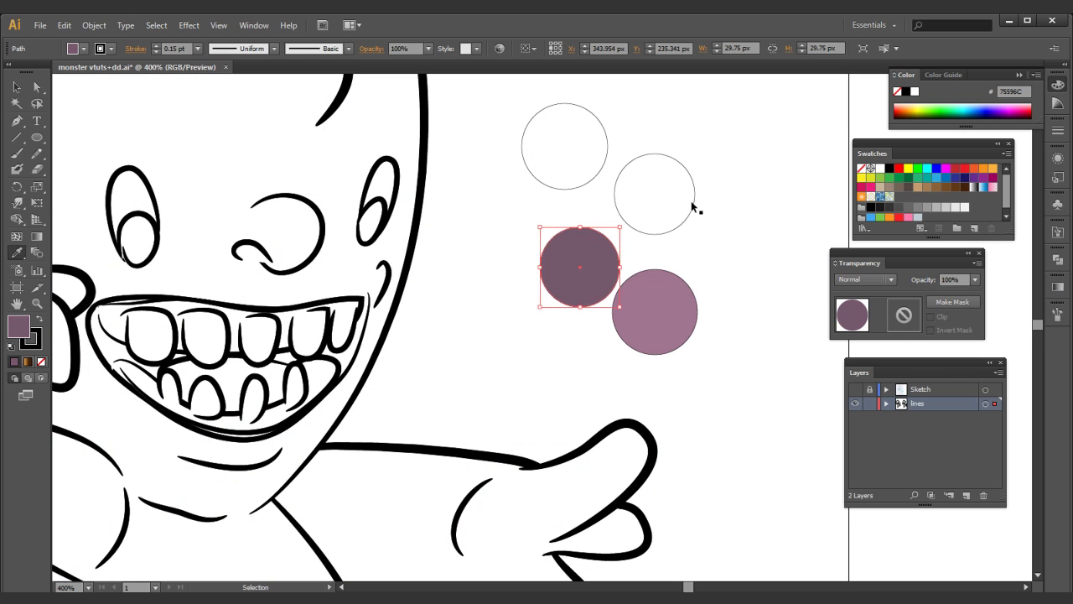
# - Add the dark 75596C fill and the mauve A07590 fill of the two circles to the swatches
pyautogui.moveTo(440, 236); pyautogui.dragTo(450, 235)
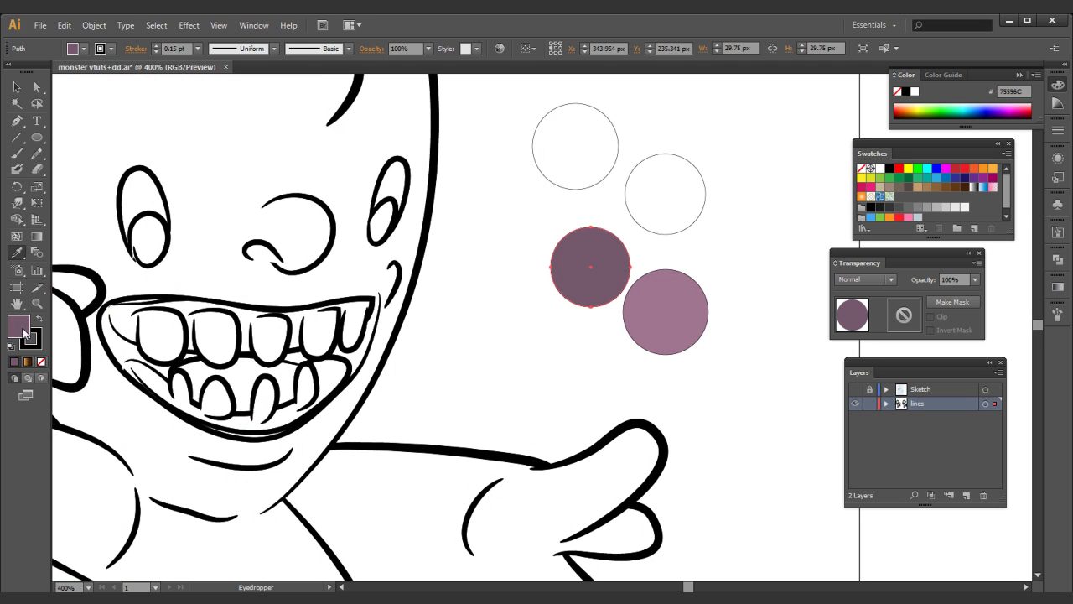
pyautogui.moveTo(22, 332); pyautogui.dragTo(881, 200)
pyautogui.press('v')
pyautogui.click(644, 297)
pyautogui.press('i')
pyautogui.moveTo(23, 329); pyautogui.dragTo(922, 196)
pyautogui.press('v')
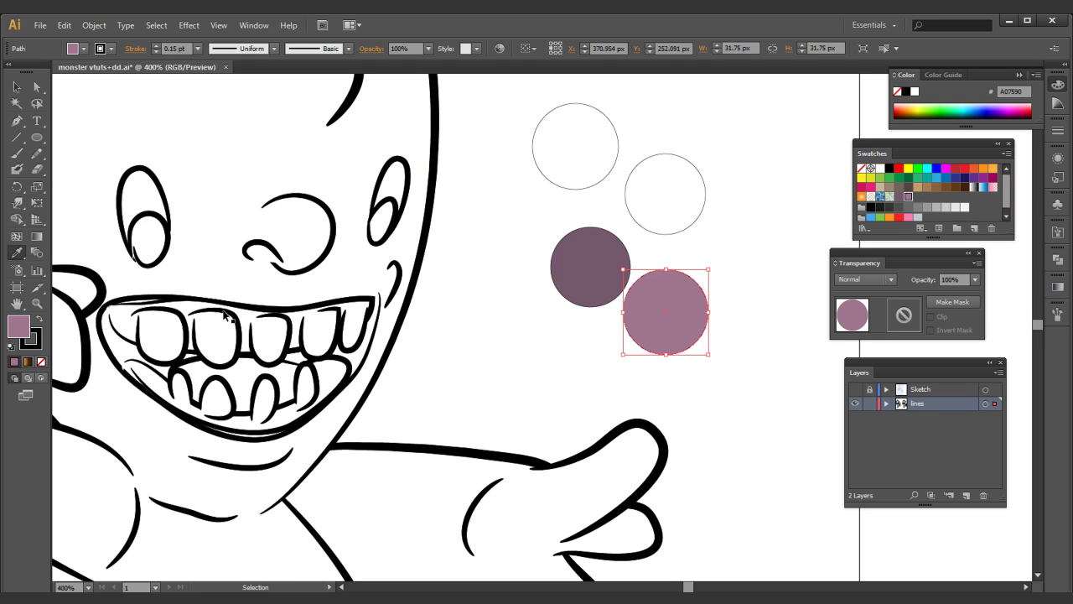
# - Fill the monster's outer mouth shape with the dark mauve 75596C swatch
pyautogui.click(131, 348)
pyautogui.press('i')
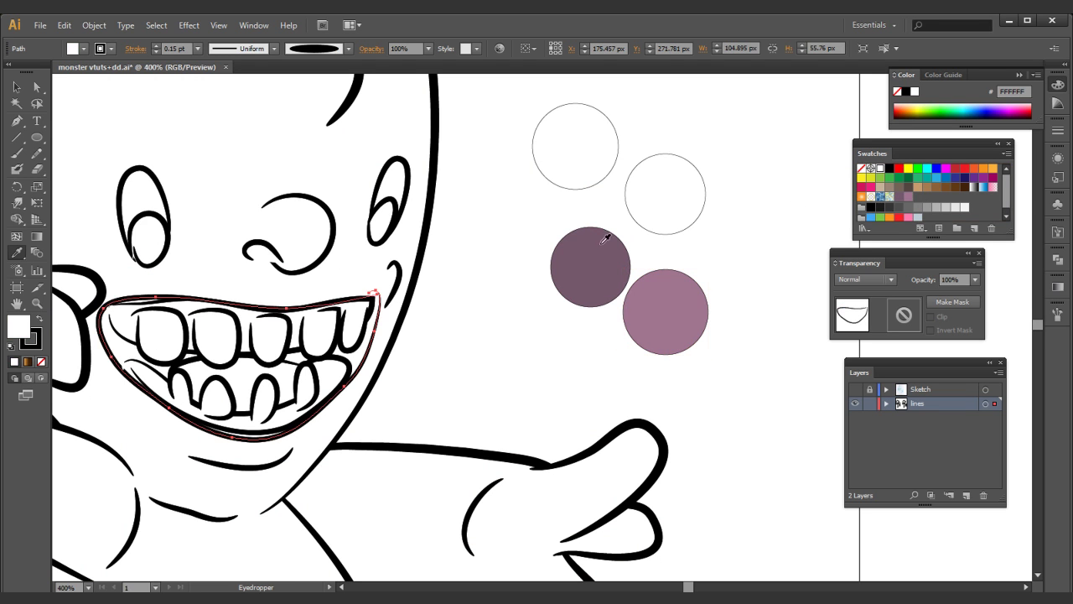
pyautogui.press('v')
pyautogui.press('i')
pyautogui.click(898, 198)
# - Fill the upper and lower gum shapes together with the mauve A07590 swatch and deselect them
pyautogui.press('v')
pyautogui.keyDown('ctrl'); pyautogui.click(295, 322); pyautogui.keyUp('ctrl')
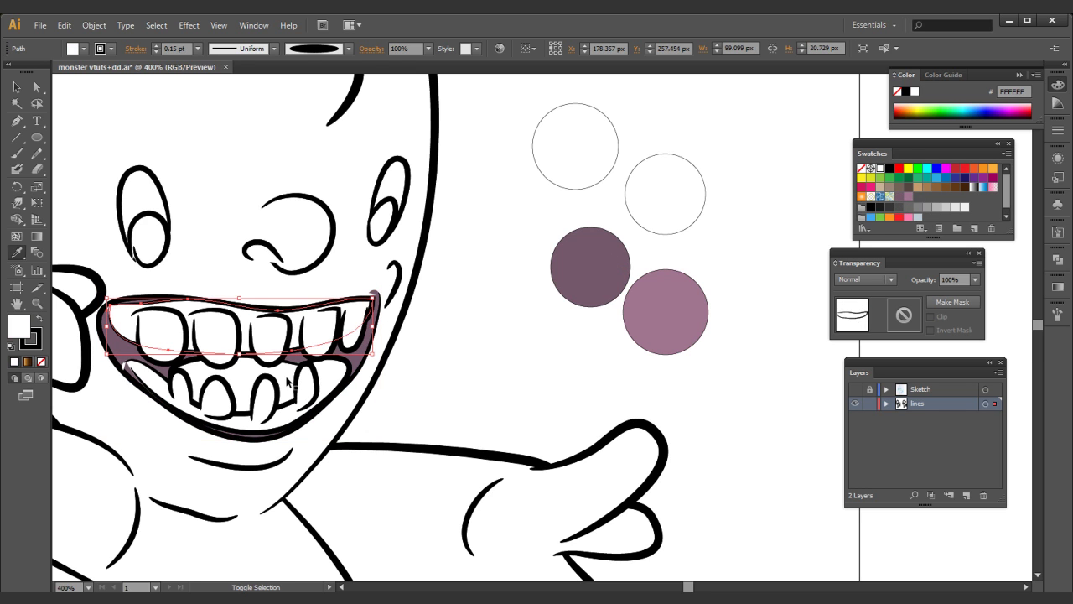
pyautogui.keyDown('shift'); pyautogui.click(174, 391); pyautogui.keyUp('shift')
pyautogui.press('i')
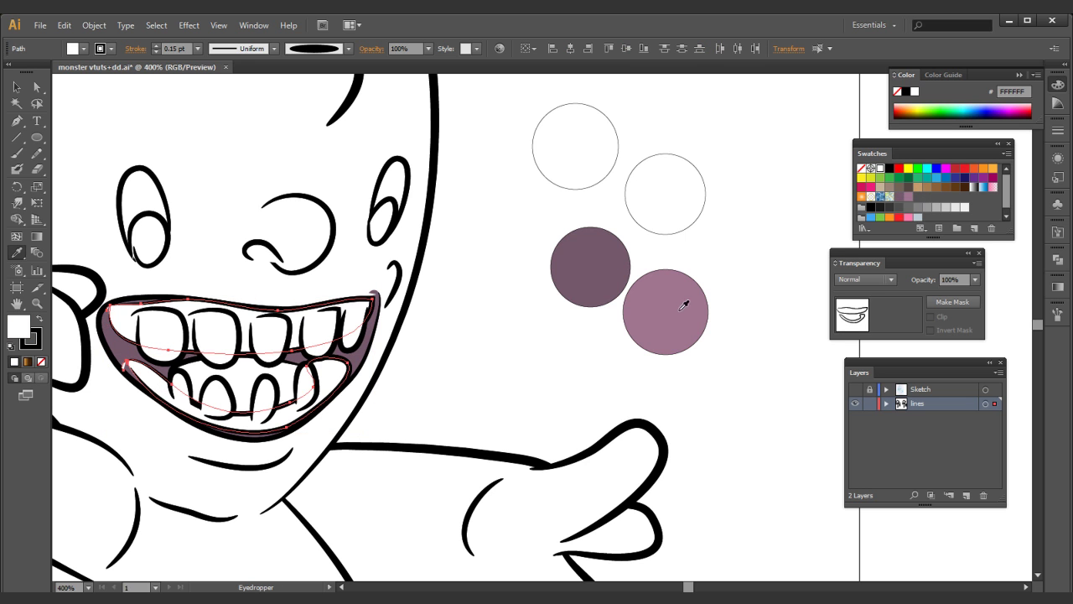
pyautogui.click(909, 197)
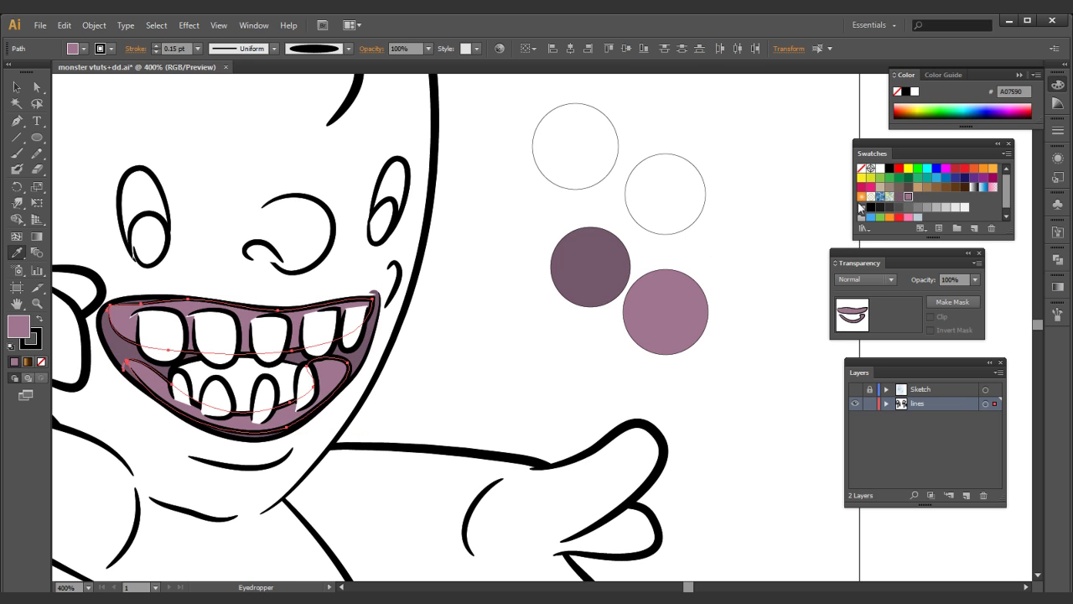
pyautogui.keyDown('ctrl'); pyautogui.click(495, 385); pyautogui.keyUp('ctrl')
# - Select all nine upper and lower teeth and fill them with the cream colour EADFC1
pyautogui.moveTo(470, 369); pyautogui.dragTo(569, 350)
pyautogui.click(260, 324)
pyautogui.keyDown('shift'); pyautogui.click(310, 320); pyautogui.keyUp('shift')
pyautogui.keyDown('shift'); pyautogui.click(281, 367); pyautogui.keyUp('shift')
pyautogui.keyDown('shift'); pyautogui.click(315, 379); pyautogui.keyUp('shift')
pyautogui.keyDown('shift'); pyautogui.click(362, 387); pyautogui.keyUp('shift')
pyautogui.keyDown('shift'); pyautogui.click(366, 318); pyautogui.keyUp('shift')
pyautogui.keyDown('shift'); pyautogui.click(404, 369); pyautogui.keyUp('shift')
pyautogui.keyDown('shift'); pyautogui.click(417, 314); pyautogui.keyUp('shift')
pyautogui.keyDown('shift'); pyautogui.click(457, 312); pyautogui.keyUp('shift')
pyautogui.press('i')
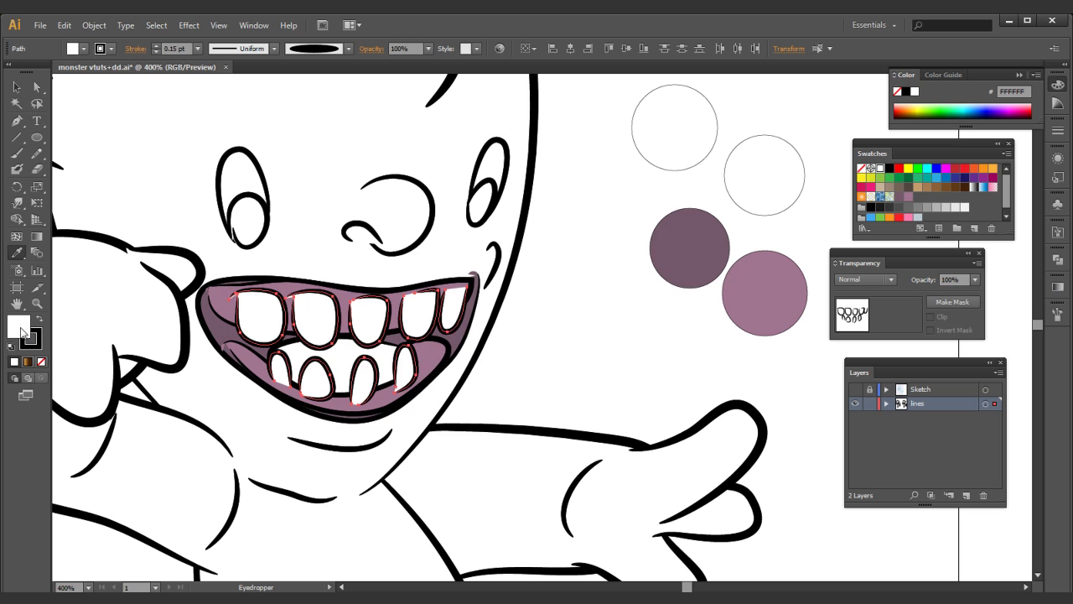
pyautogui.doubleClick(23, 331)
pyautogui.moveTo(533, 352); pyautogui.dragTo(528, 387)
pyautogui.moveTo(354, 249)
pyautogui.mouseDown()
pyautogui.moveTo(371, 261)
pyautogui.moveTo(365, 249)
pyautogui.mouseUp()
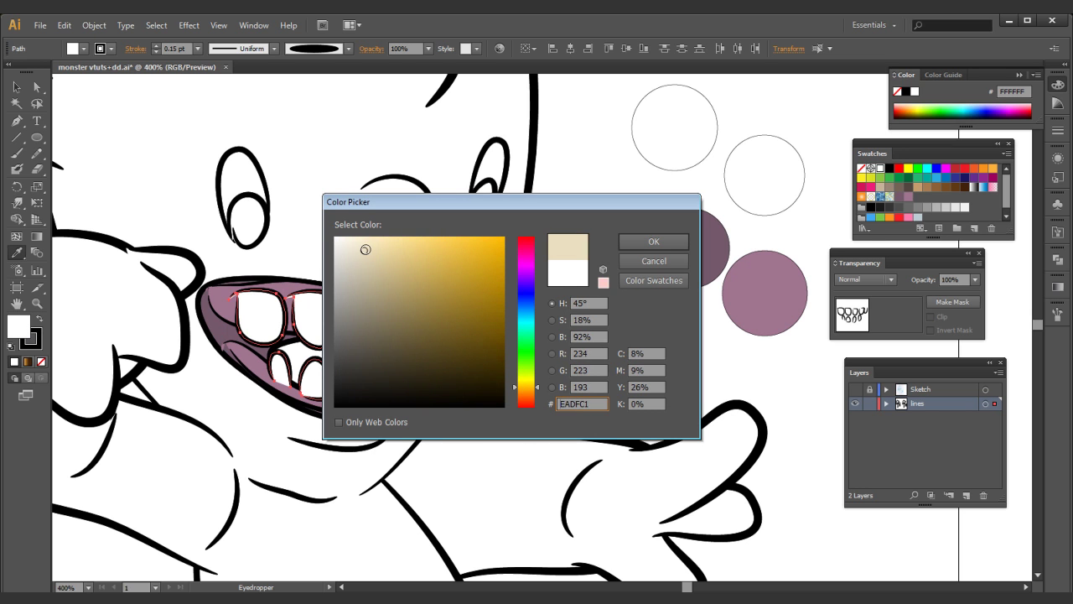
pyautogui.click(645, 242)
pyautogui.click(575, 371)
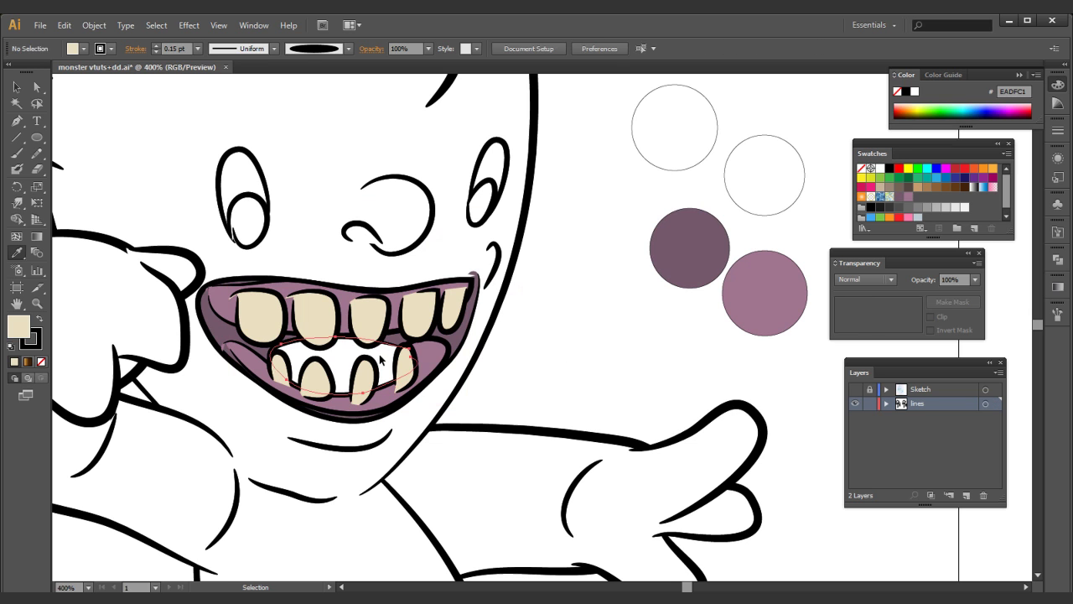
# - Fill the tongue shape with the mauve swatch and brighten it to pink C480AD
pyautogui.keyDown('ctrl'); pyautogui.click(380, 356); pyautogui.keyUp('ctrl')
pyautogui.click(907, 197)
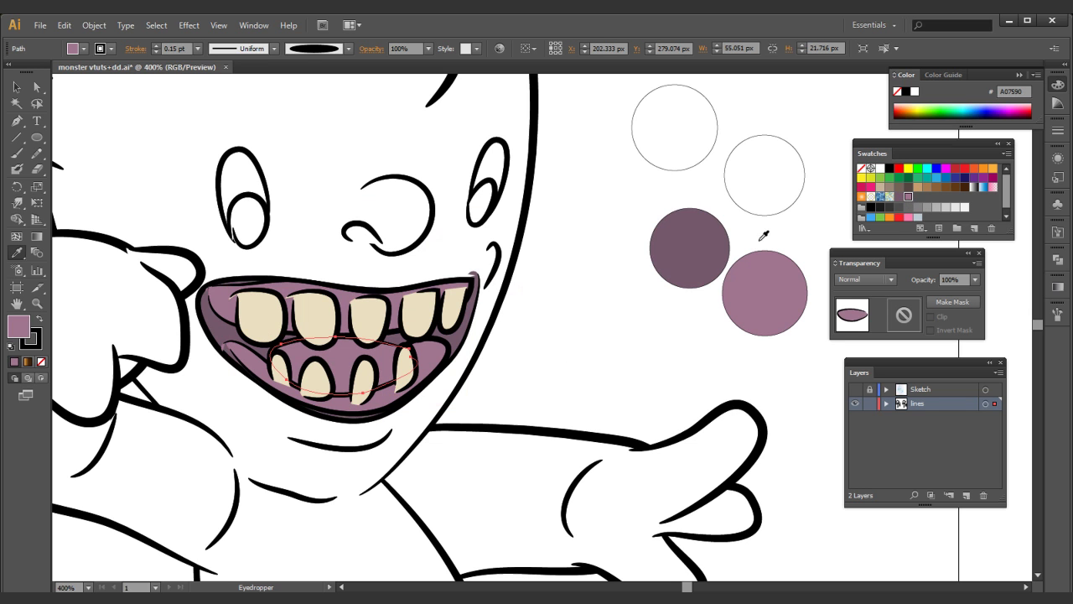
pyautogui.doubleClick(21, 331)
pyautogui.moveTo(376, 302); pyautogui.dragTo(398, 262)
pyautogui.click(653, 241)
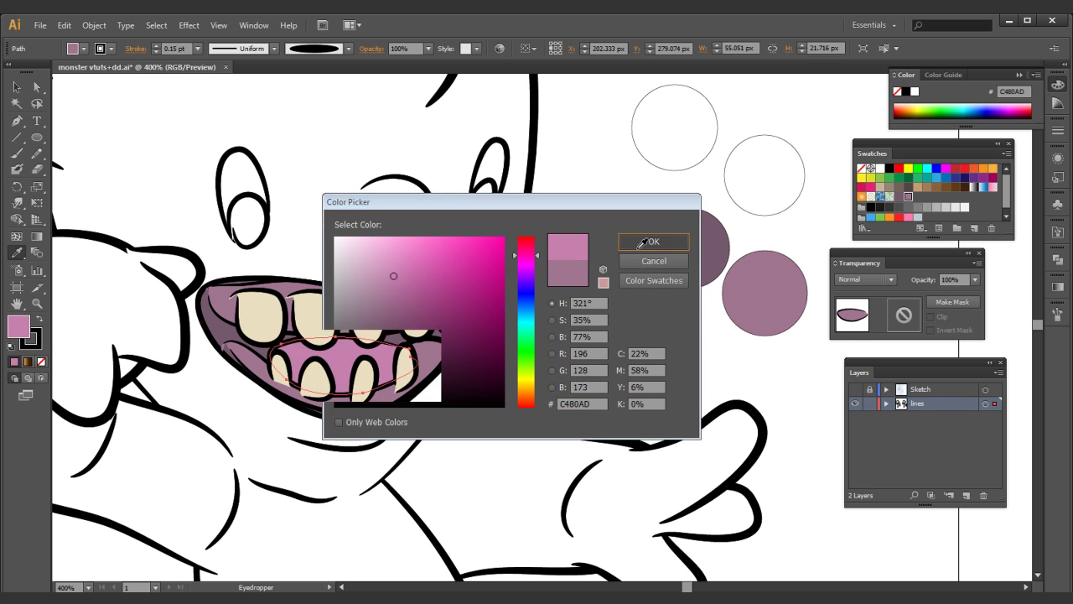
pyautogui.hotkey('ctrl', 'shift', 'a')
# - Delete the four colour sample circles beside the monster's head
pyautogui.keyDown('ctrl'); pyautogui.keyDown('alt'); pyautogui.click(541, 341); pyautogui.keyUp('alt'); pyautogui.keyUp('ctrl')
pyautogui.keyDown('ctrl'); pyautogui.keyDown('alt'); pyautogui.click(540, 341); pyautogui.keyUp('alt'); pyautogui.keyUp('ctrl')
pyautogui.keyDown('ctrl'); pyautogui.keyDown('alt'); pyautogui.click(542, 341); pyautogui.keyUp('alt'); pyautogui.keyUp('ctrl')
pyautogui.keyDown('ctrl'); pyautogui.keyDown('alt'); pyautogui.click(543, 337); pyautogui.keyUp('alt'); pyautogui.keyUp('ctrl')
pyautogui.keyDown('ctrl'); pyautogui.keyDown('alt'); pyautogui.click(544, 335); pyautogui.keyUp('alt'); pyautogui.keyUp('ctrl')
pyautogui.moveTo(582, 259); pyautogui.dragTo(459, 365)
pyautogui.moveTo(499, 253); pyautogui.dragTo(472, 327)
pyautogui.moveTo(452, 195); pyautogui.dragTo(431, 275)
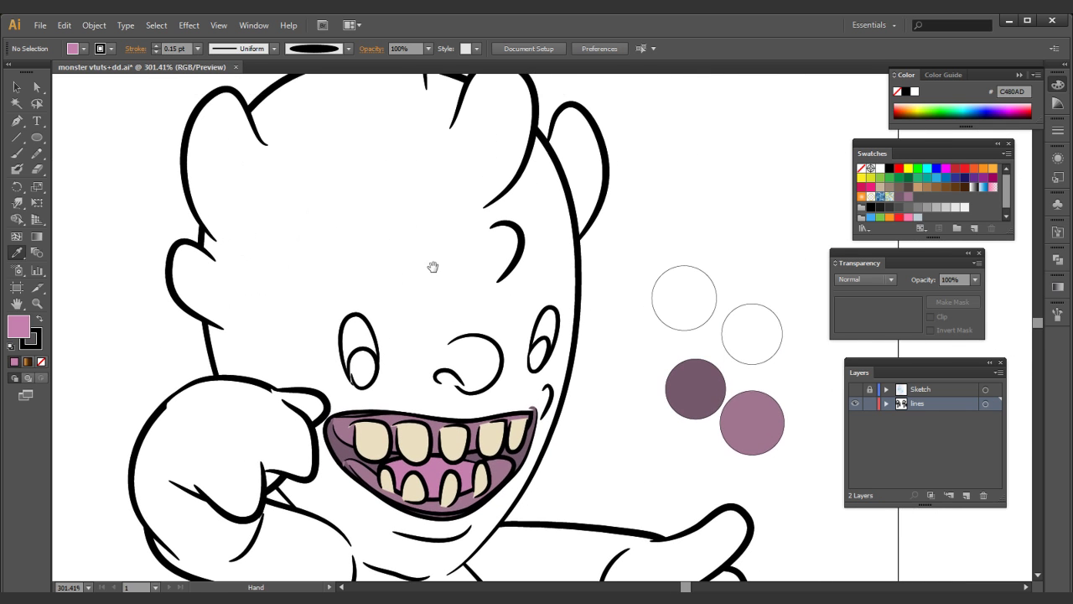
pyautogui.click(36, 87)
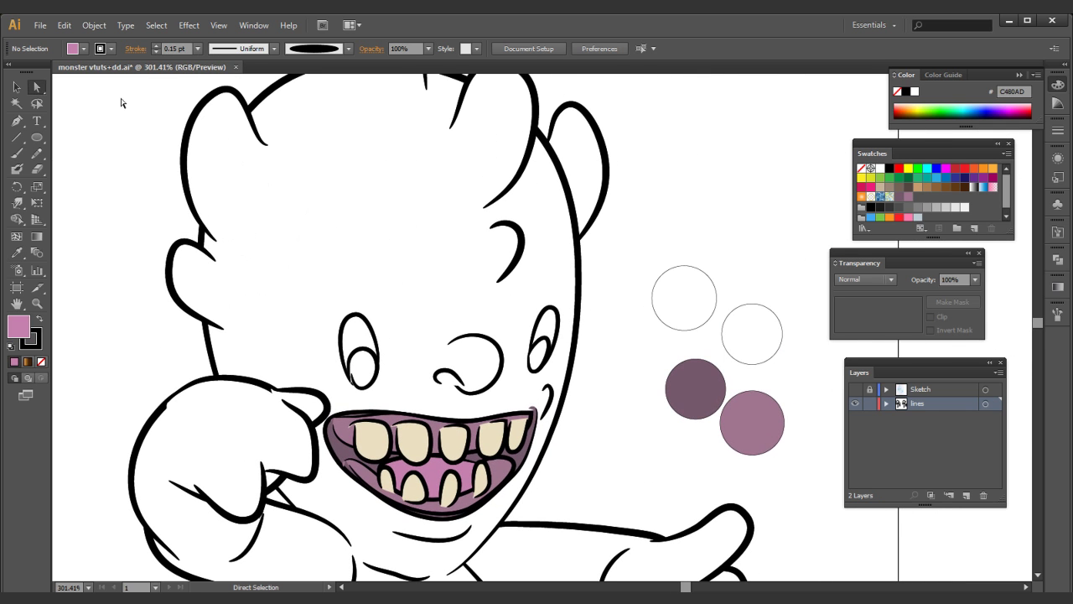
pyautogui.click(280, 207)
pyautogui.moveTo(467, 323); pyautogui.dragTo(442, 133)
pyautogui.moveTo(487, 243); pyautogui.dragTo(304, 272)
pyautogui.moveTo(662, 121); pyautogui.dragTo(434, 260)
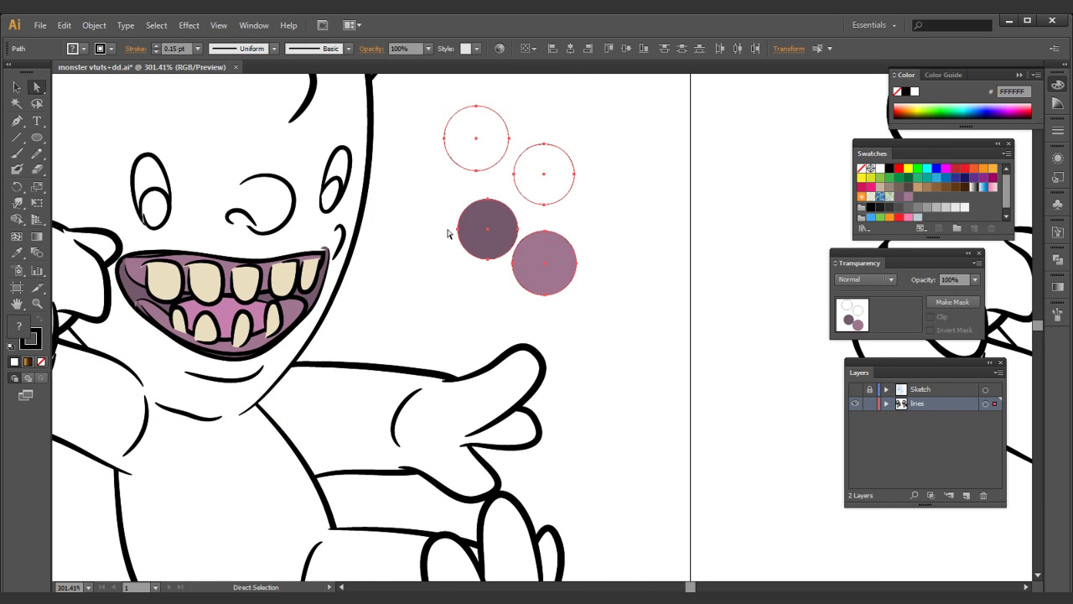
pyautogui.press('Delete')
# - Select every path that shares the head's white fill and fill them all with bright blue 00A4FF
pyautogui.click(370, 121)
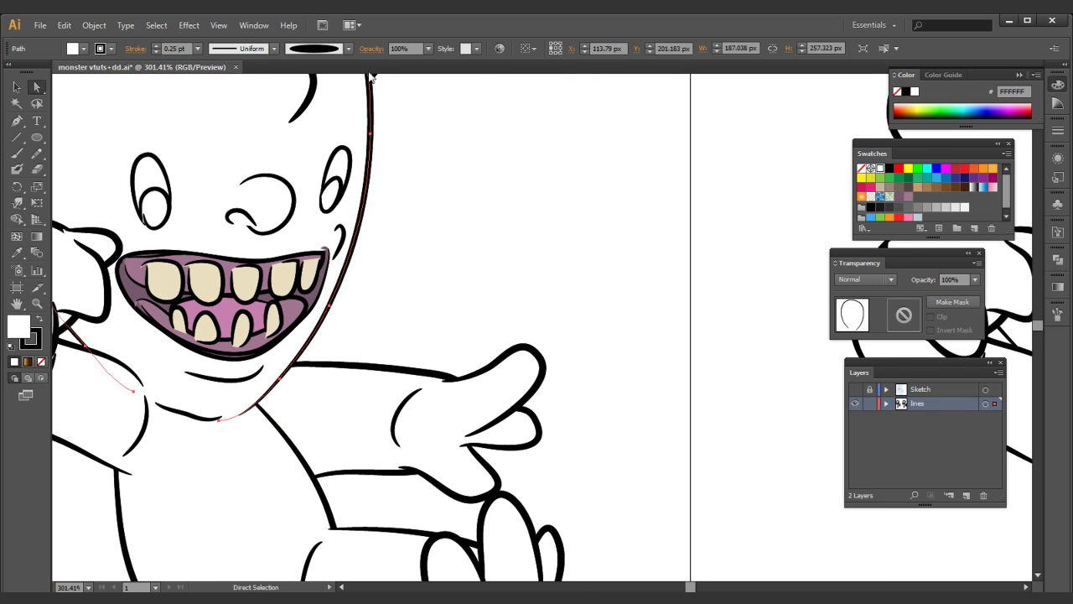
pyautogui.click(154, 26)
pyautogui.moveTo(173, 155)
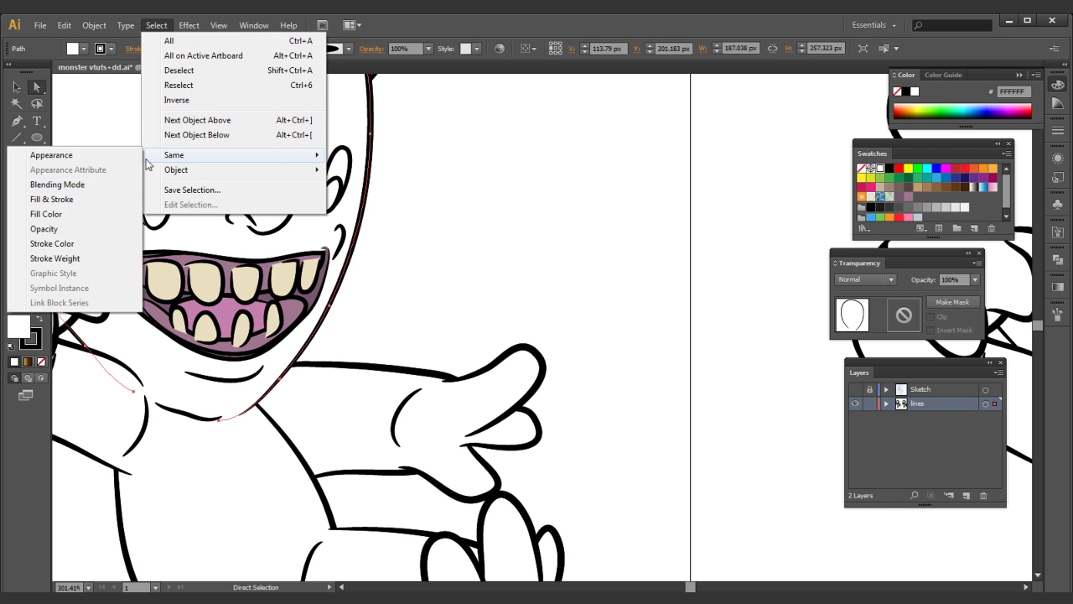
pyautogui.click(46, 215)
pyautogui.doubleClick(18, 326)
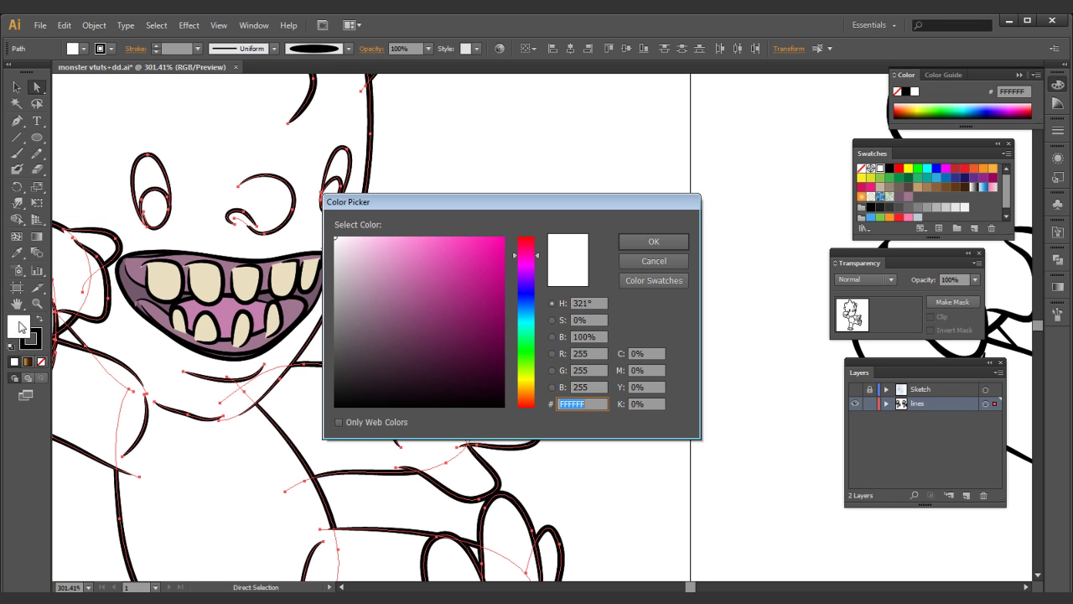
pyautogui.moveTo(530, 323); pyautogui.dragTo(528, 311)
pyautogui.click(495, 251)
pyautogui.click(658, 241)
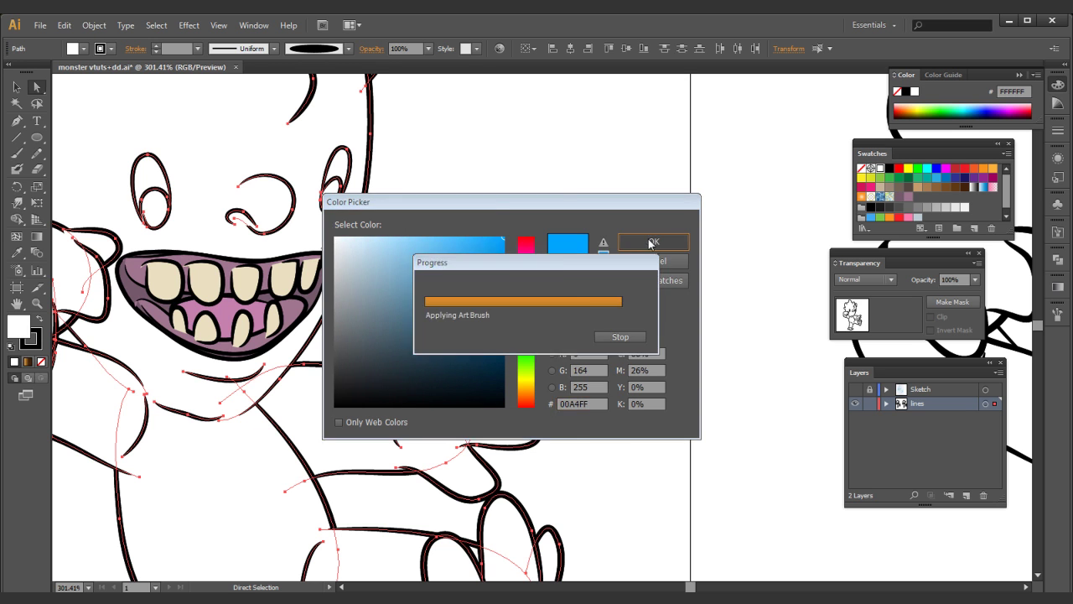
# - Darken the selected body paths' fill to blue 087CAF and deselect them
pyautogui.doubleClick(18, 327)
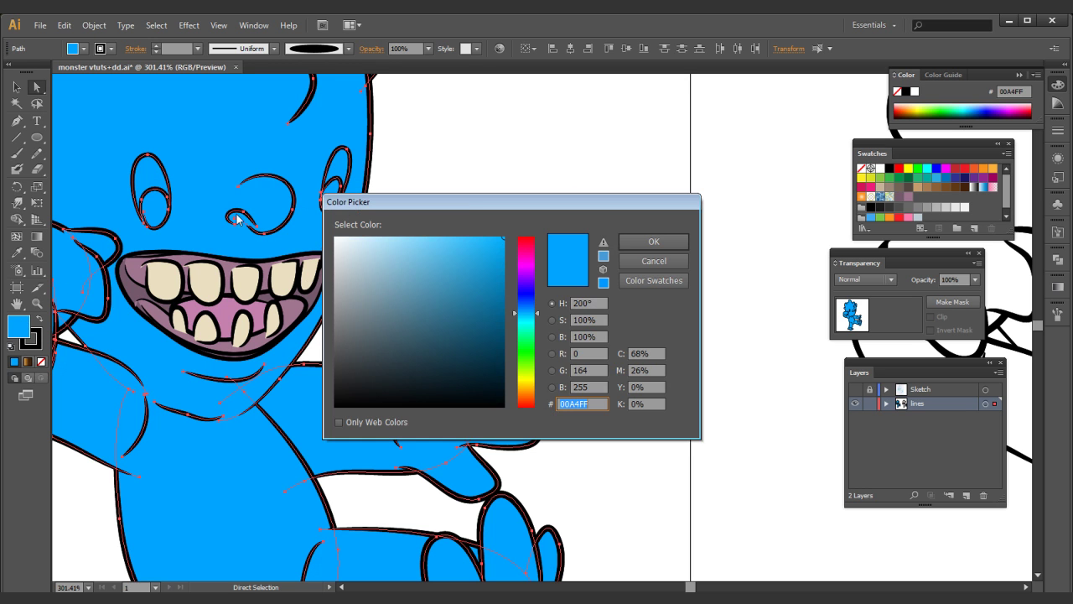
pyautogui.moveTo(497, 241)
pyautogui.mouseDown()
pyautogui.moveTo(498, 290)
pyautogui.moveTo(547, 310)
pyautogui.moveTo(538, 215)
pyautogui.mouseUp()
pyautogui.click(653, 241)
pyautogui.click(453, 259)
# - Select every path with the head's blue fill and set their stroke colour to dark blue 0D4056
pyautogui.keyDown('ctrl'); pyautogui.keyDown('alt'); pyautogui.click(454, 264); pyautogui.keyUp('alt'); pyautogui.keyUp('ctrl')
pyautogui.keyDown('ctrl'); pyautogui.keyDown('alt'); pyautogui.click(454, 266); pyautogui.keyUp('alt'); pyautogui.keyUp('ctrl')
pyautogui.keyDown('ctrl'); pyautogui.keyDown('alt'); pyautogui.click(455, 267); pyautogui.keyUp('alt'); pyautogui.keyUp('ctrl')
pyautogui.keyDown('ctrl'); pyautogui.keyDown('alt'); pyautogui.click(549, 301); pyautogui.keyUp('alt'); pyautogui.keyUp('ctrl')
pyautogui.keyDown('ctrl'); pyautogui.keyDown('alt'); pyautogui.click(554, 305); pyautogui.keyUp('alt'); pyautogui.keyUp('ctrl')
pyautogui.keyDown('ctrl'); pyautogui.keyDown('alt'); pyautogui.click(556, 305); pyautogui.keyUp('alt'); pyautogui.keyUp('ctrl')
pyautogui.keyDown('ctrl'); pyautogui.keyDown('alt'); pyautogui.click(559, 302); pyautogui.keyUp('alt'); pyautogui.keyUp('ctrl')
pyautogui.keyDown('ctrl'); pyautogui.keyDown('alt'); pyautogui.click(561, 299); pyautogui.keyUp('alt'); pyautogui.keyUp('ctrl')
pyautogui.click(570, 260)
pyautogui.click(157, 25)
pyautogui.moveTo(184, 160)
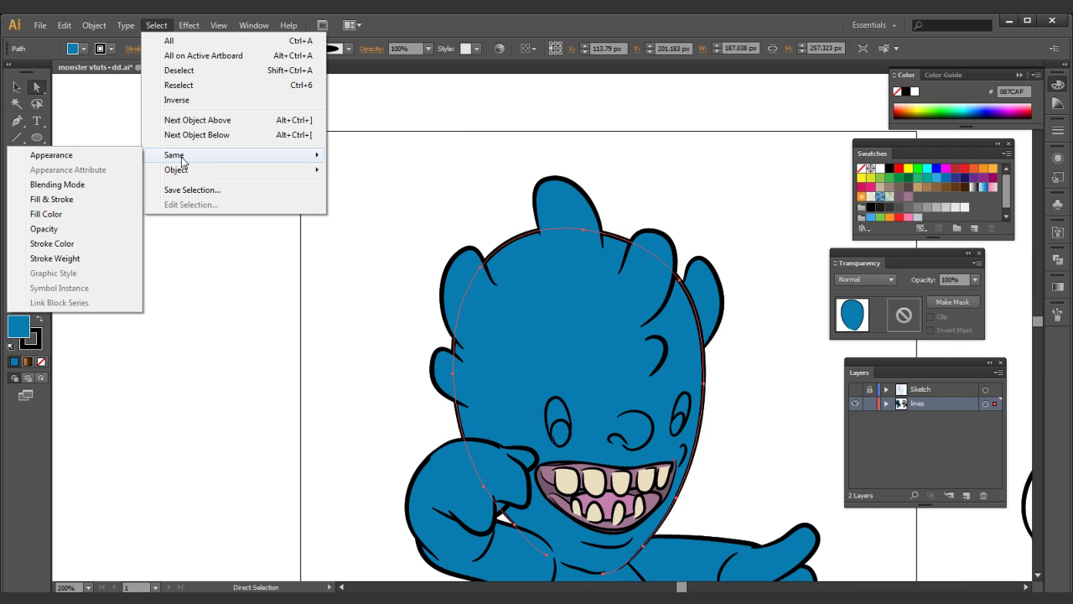
pyautogui.click(37, 214)
pyautogui.doubleClick(34, 338)
pyautogui.moveTo(485, 321); pyautogui.dragTo(479, 350)
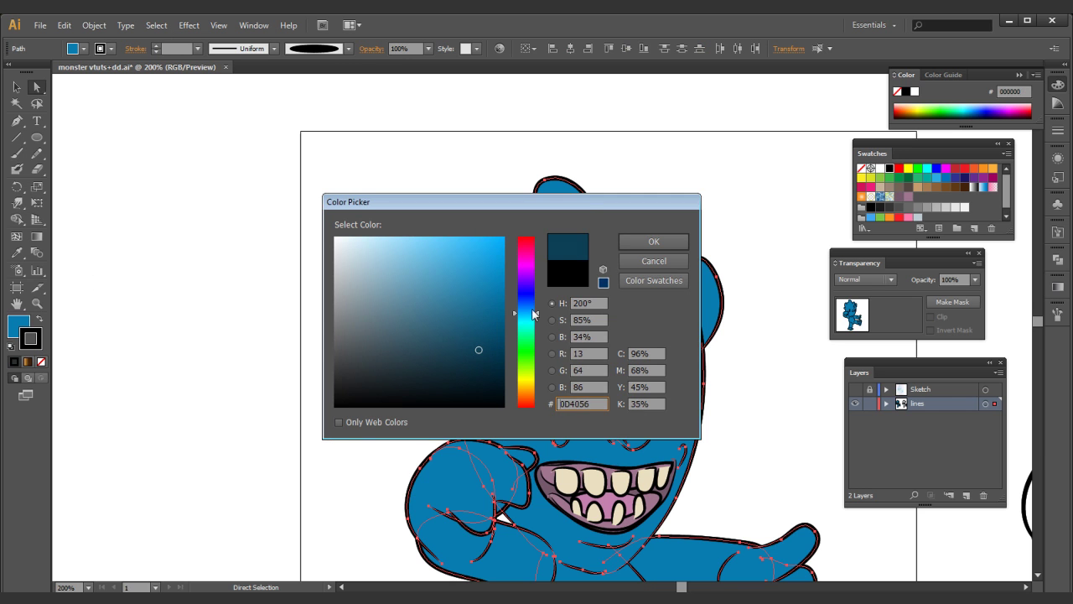
pyautogui.click(648, 241)
pyautogui.click(666, 173)
pyautogui.moveTo(618, 293); pyautogui.dragTo(538, 109)
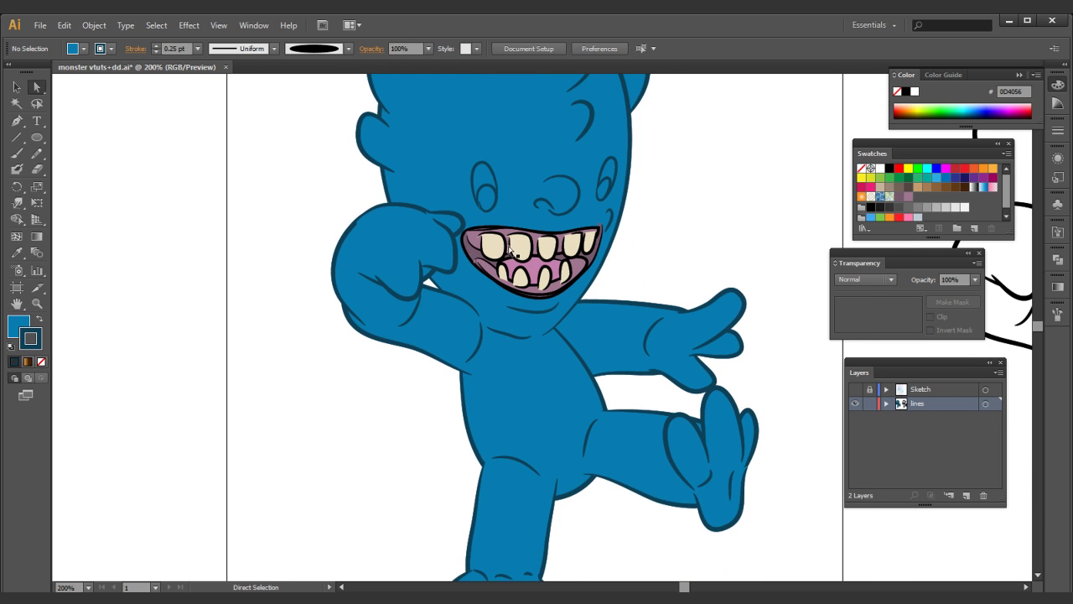
pyautogui.click(463, 253)
pyautogui.click(156, 24)
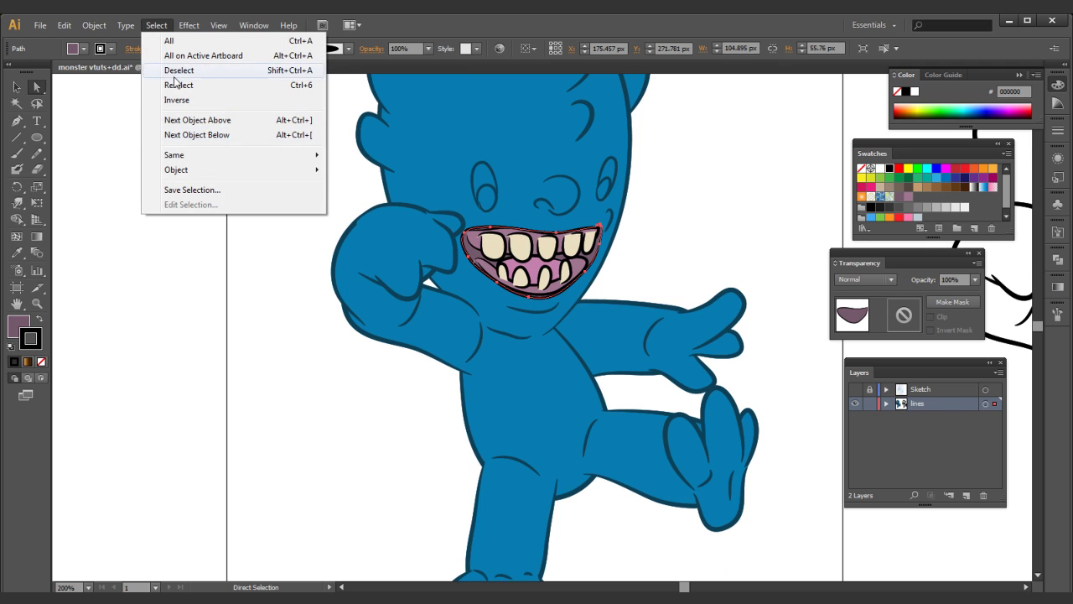
pyautogui.moveTo(179, 156)
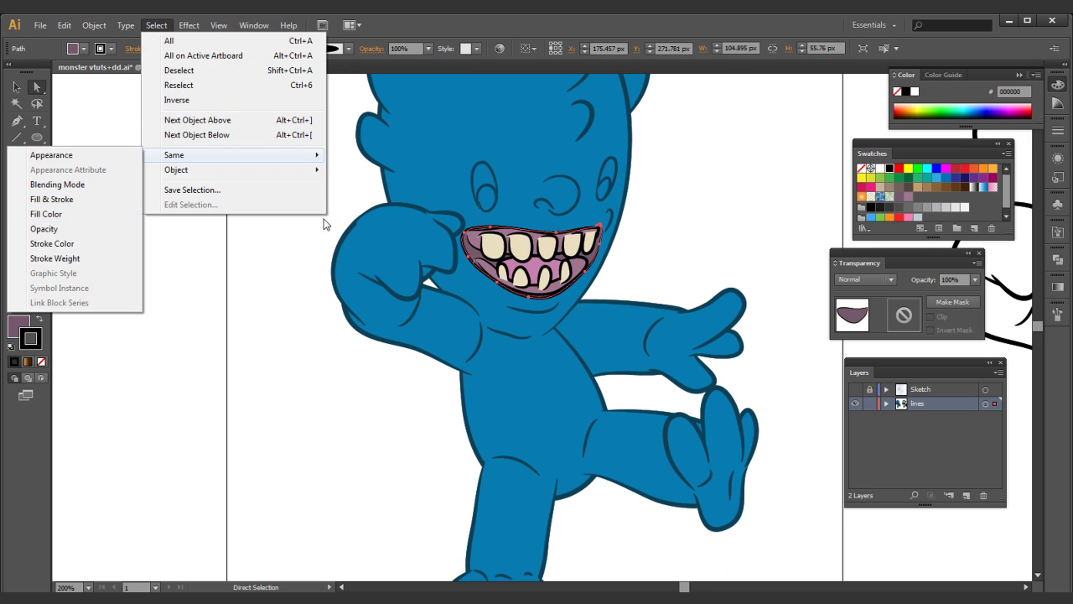
pyautogui.click(296, 257)
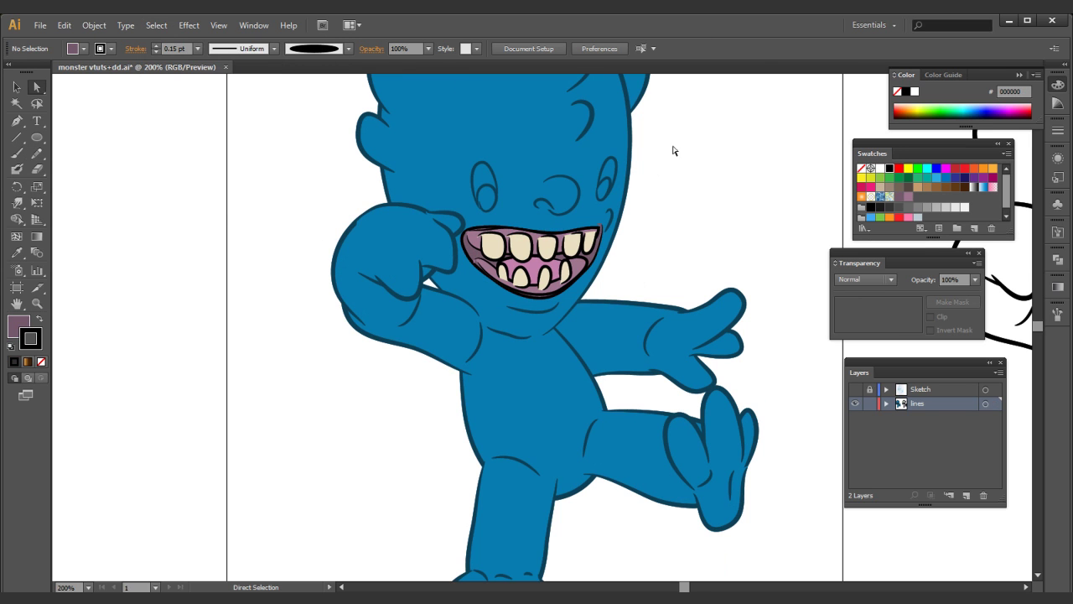
# - Try a purple 4C2C66 stroke on the outer mouth shape
pyautogui.click(473, 256)
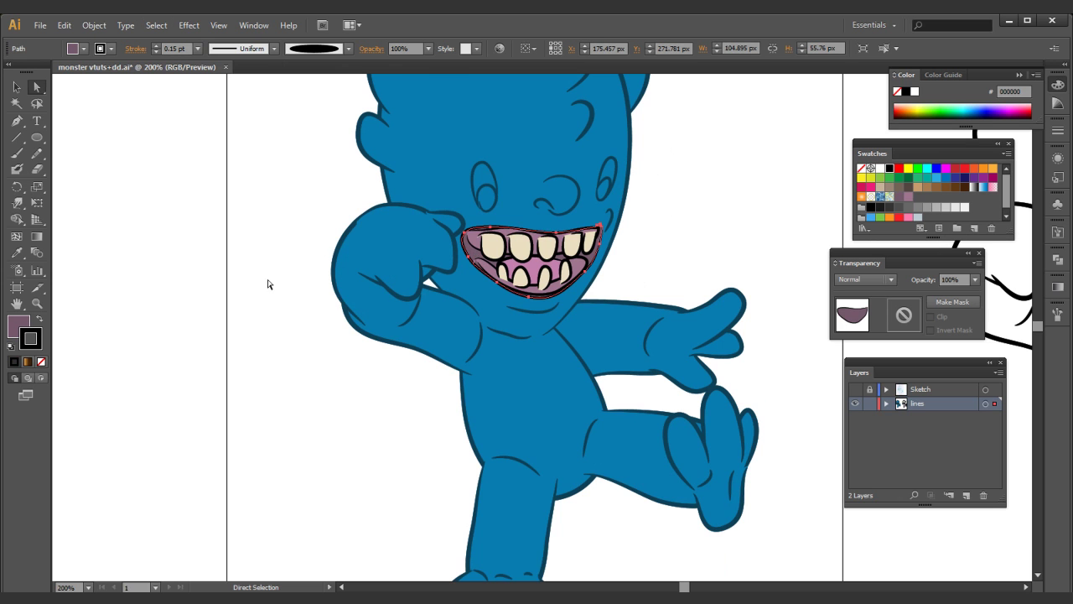
pyautogui.doubleClick(32, 338)
pyautogui.moveTo(532, 309); pyautogui.dragTo(522, 280)
pyautogui.moveTo(460, 315); pyautogui.dragTo(431, 339)
pyautogui.click(653, 241)
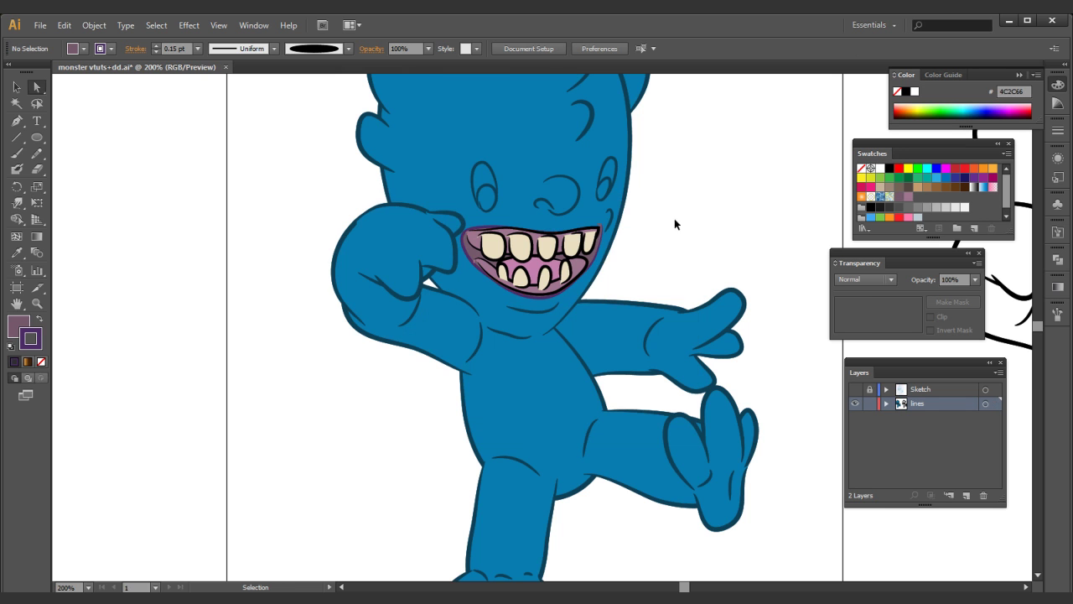
# - Set the outer mouth shape's stroke colour to dark purple 38293F and deselect it
pyautogui.keyDown('ctrl'); pyautogui.click(530, 311); pyautogui.keyUp('ctrl')
pyautogui.keyDown('ctrl'); pyautogui.click(529, 311); pyautogui.keyUp('ctrl')
pyautogui.click(468, 289)
pyautogui.doubleClick(31, 337)
pyautogui.moveTo(525, 335)
pyautogui.mouseDown()
pyautogui.moveTo(525, 347)
pyautogui.moveTo(525, 267)
pyautogui.moveTo(523, 277)
pyautogui.mouseUp()
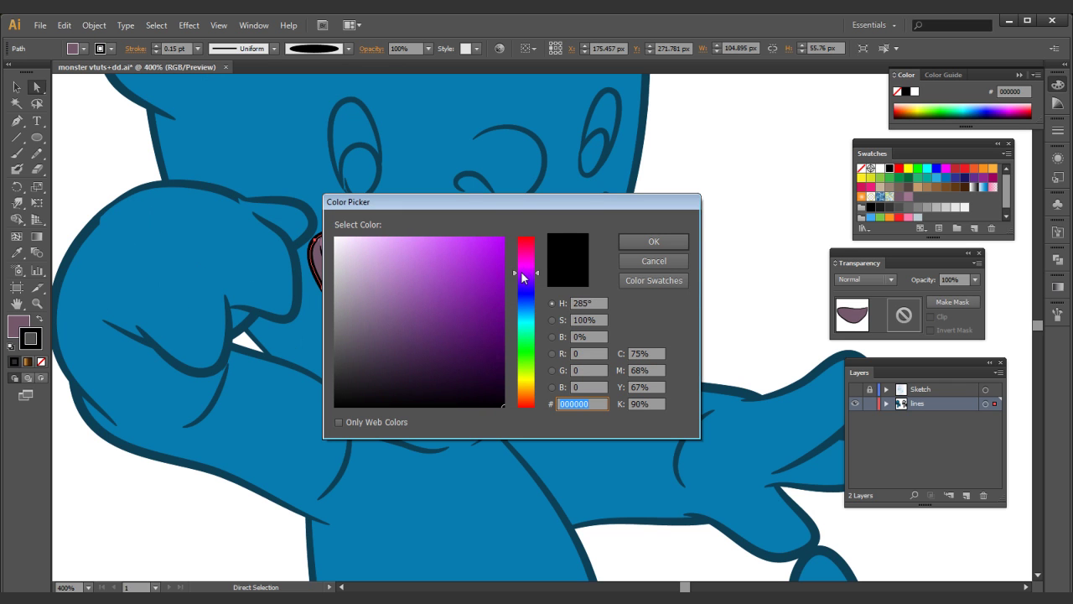
pyautogui.moveTo(404, 306); pyautogui.dragTo(396, 355)
pyautogui.click(653, 242)
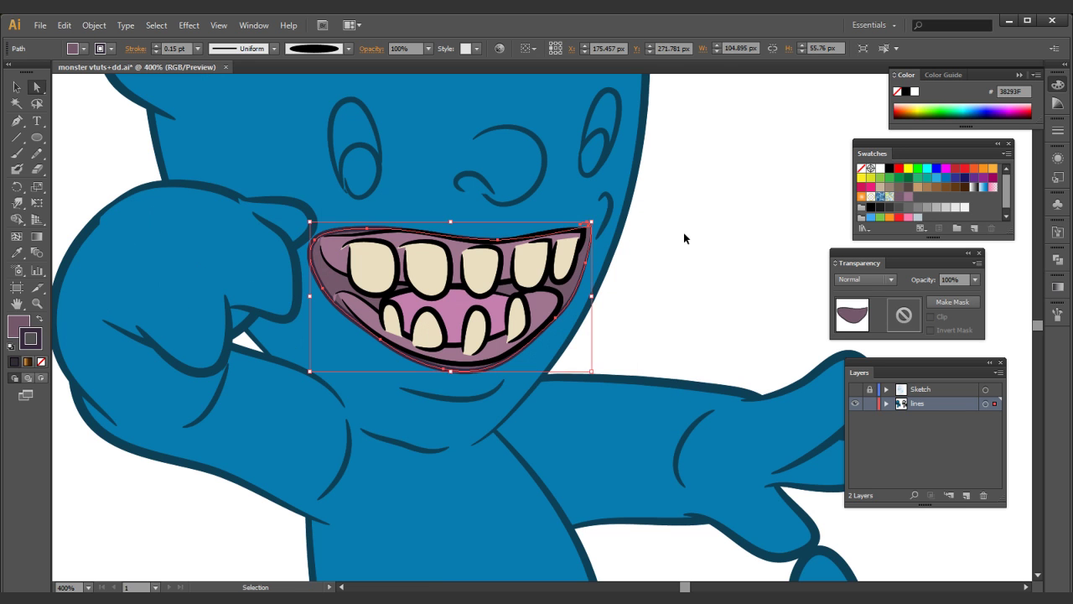
pyautogui.click(623, 244)
# - Set the tongue's stroke colour to the mauve A07590 swatch and deselect it
pyautogui.click(411, 308)
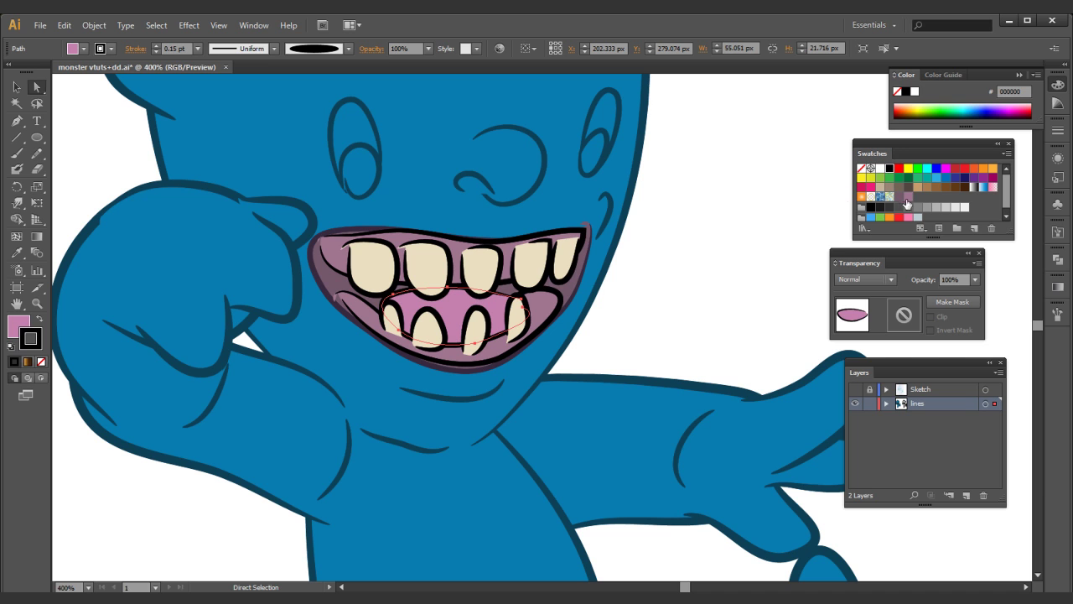
pyautogui.click(907, 197)
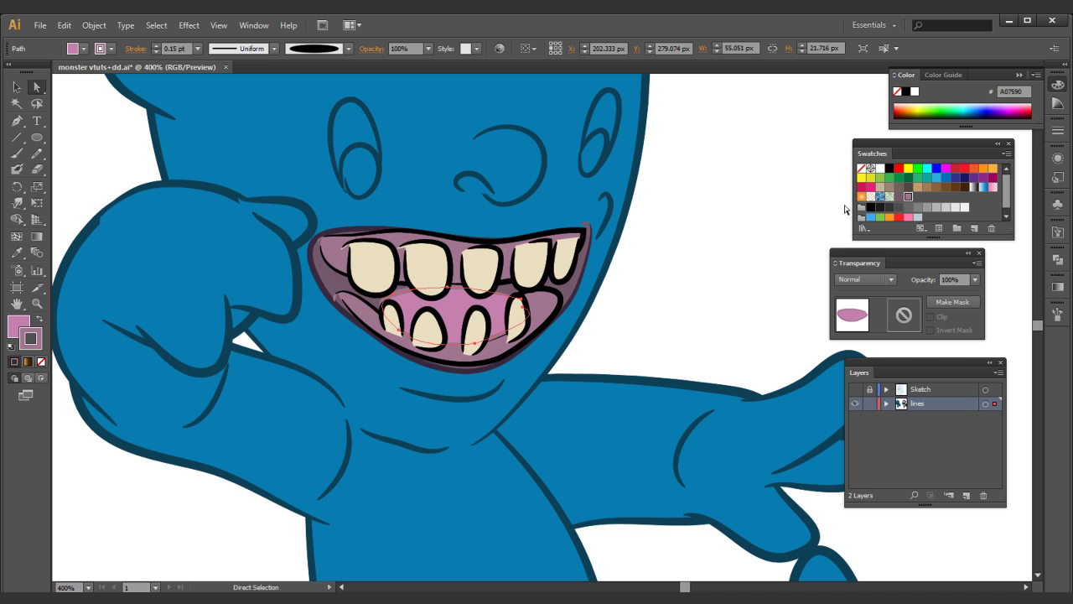
pyautogui.keyDown('ctrl'); pyautogui.click(761, 298); pyautogui.keyUp('ctrl')
# - Give the upper and lower gum shapes a stroke from the mauve A07590 swatch and darken that stroke colour
pyautogui.click(535, 307)
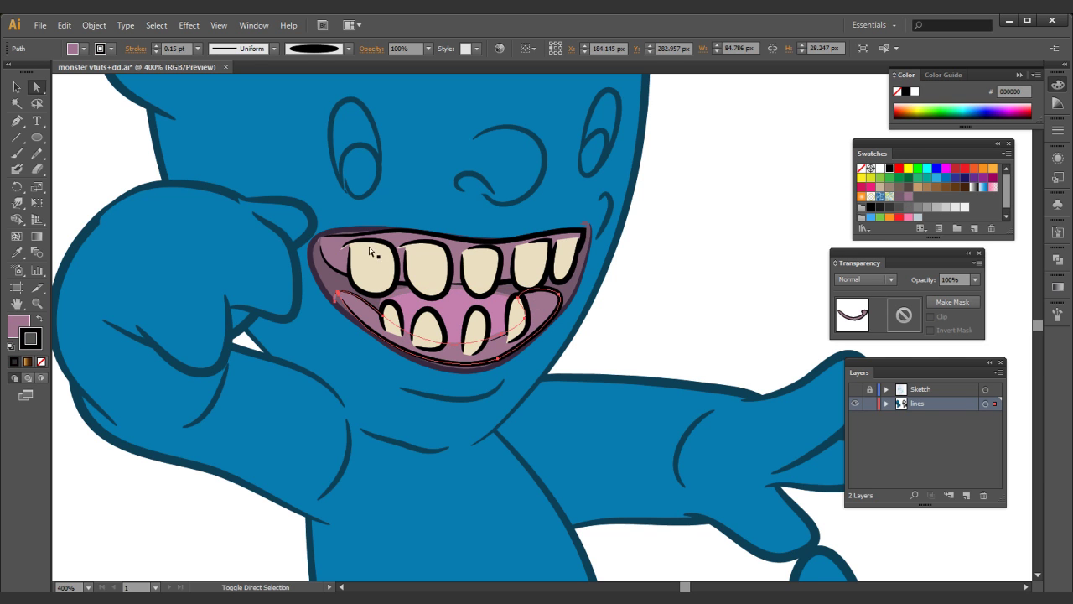
pyautogui.keyDown('shift'); pyautogui.click(397, 240); pyautogui.keyUp('shift')
pyautogui.doubleClick(30, 339)
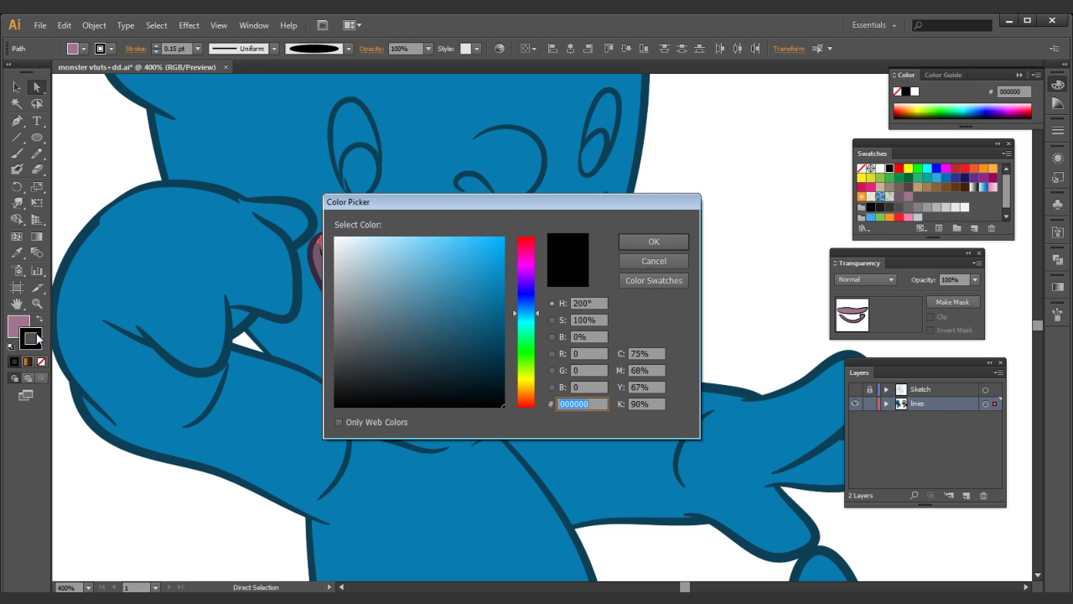
pyautogui.click(654, 261)
pyautogui.click(908, 196)
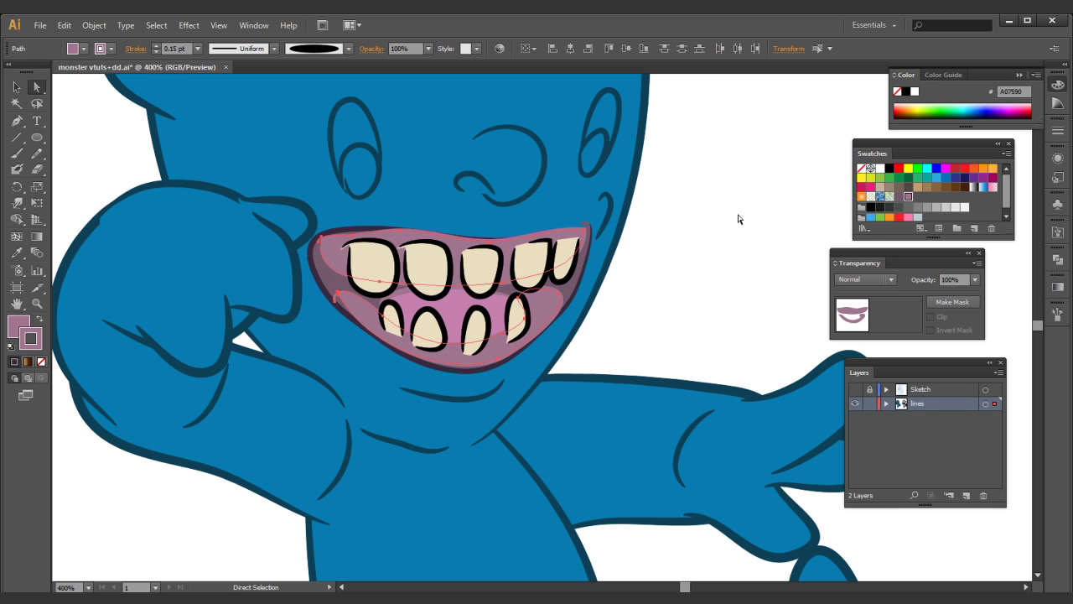
pyautogui.doubleClick(39, 339)
pyautogui.moveTo(379, 301); pyautogui.dragTo(378, 327)
pyautogui.click(653, 242)
pyautogui.click(696, 220)
# - Select three upper teeth and extend the selection to every tooth with the same fill colour
pyautogui.click(440, 264)
pyautogui.keyDown('shift'); pyautogui.click(372, 267); pyautogui.keyUp('shift')
pyautogui.keyDown('shift'); pyautogui.click(473, 265); pyautogui.keyUp('shift')
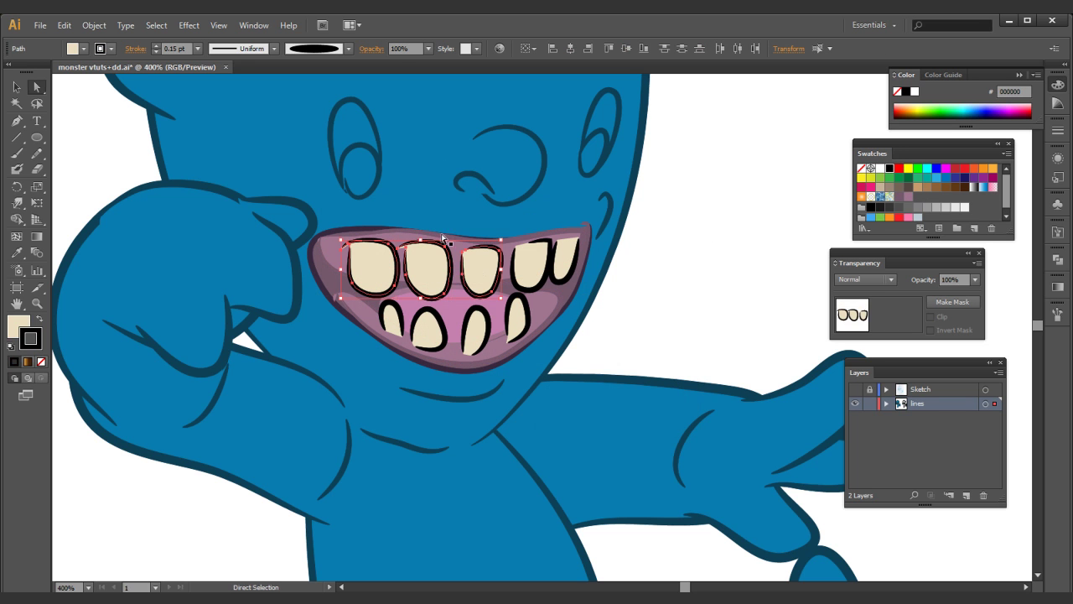
pyautogui.click(156, 25)
pyautogui.moveTo(186, 161)
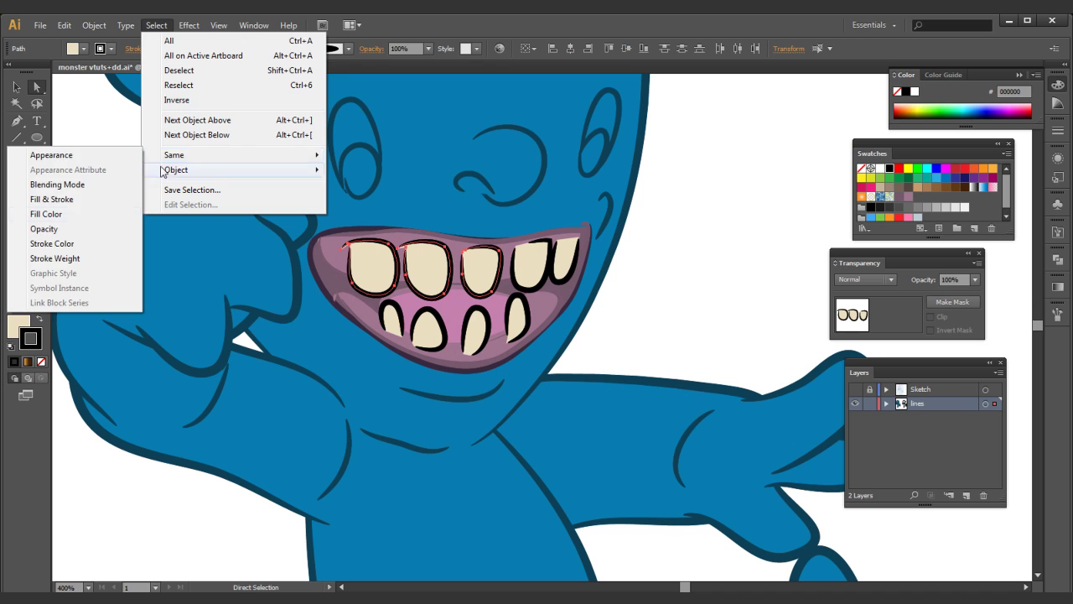
pyautogui.click(68, 214)
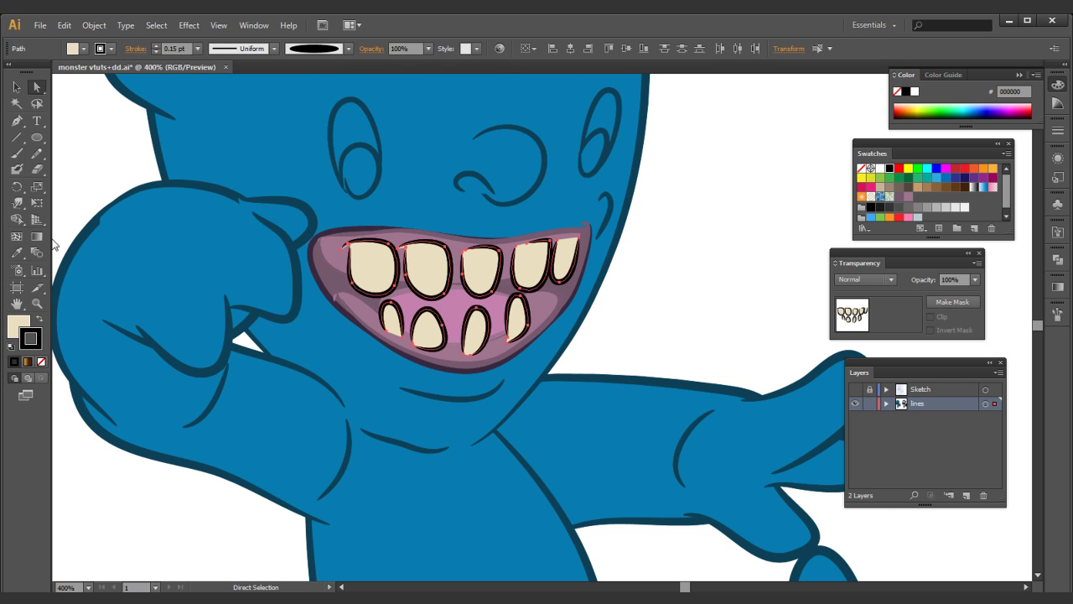
# - Set the stroke colour of all teeth to light brown A08673 and deselect them
pyautogui.doubleClick(35, 339)
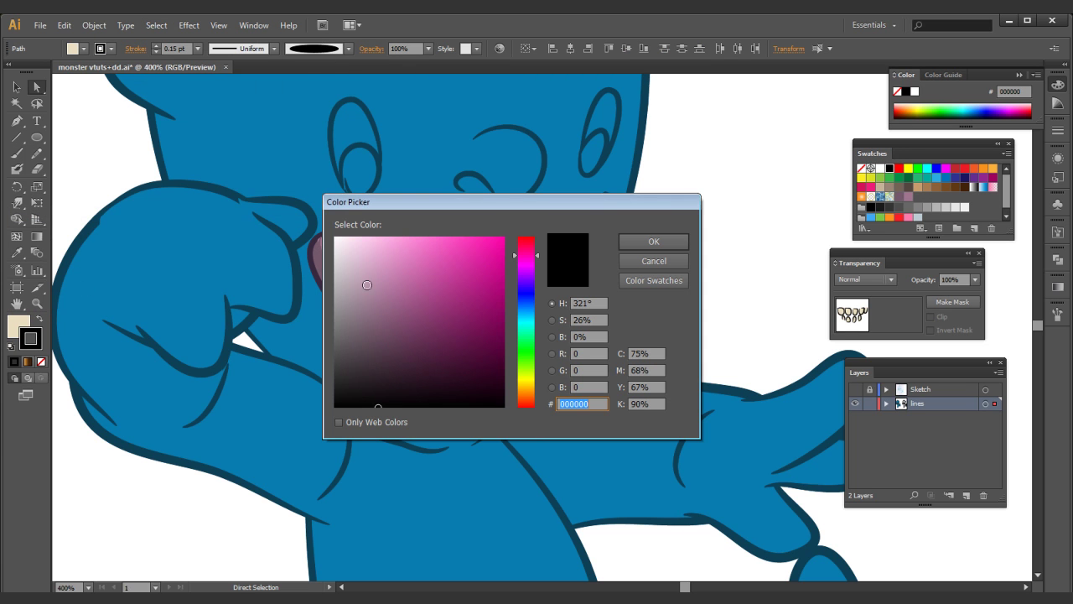
pyautogui.click(368, 326)
pyautogui.moveTo(535, 289); pyautogui.dragTo(520, 384)
pyautogui.moveTo(368, 327)
pyautogui.mouseDown()
pyautogui.moveTo(383, 281)
pyautogui.moveTo(381, 300)
pyautogui.mouseUp()
pyautogui.moveTo(537, 384); pyautogui.dragTo(535, 396)
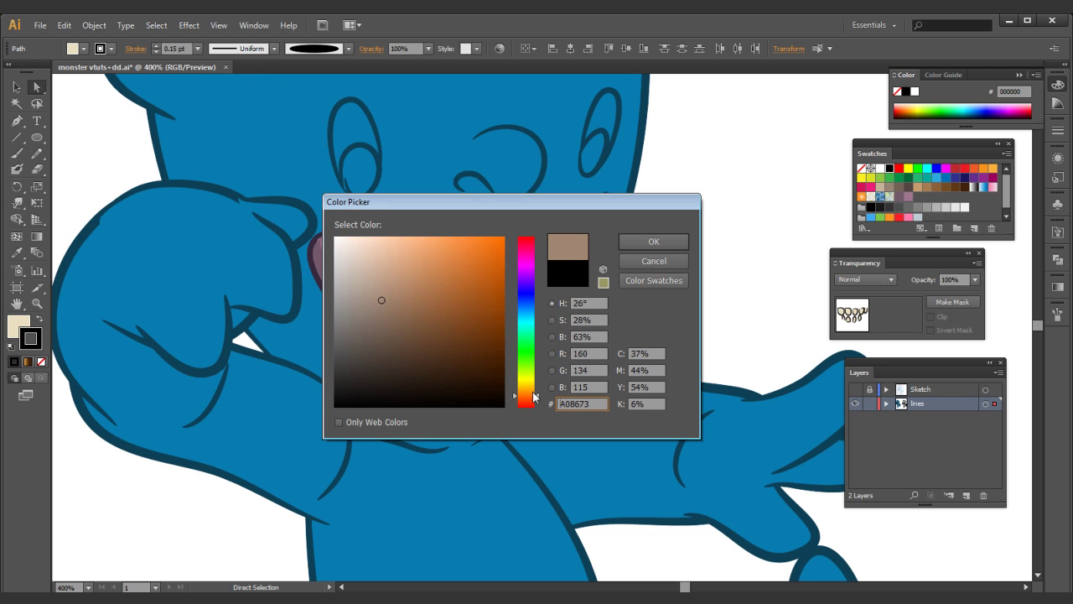
pyautogui.click(654, 241)
pyautogui.click(701, 222)
# - Fill the outer ovals of both eyes with the brown 8C6239 swatch
pyautogui.keyDown('ctrl'); pyautogui.keyDown('alt'); pyautogui.click(632, 258); pyautogui.keyUp('alt'); pyautogui.keyUp('ctrl')
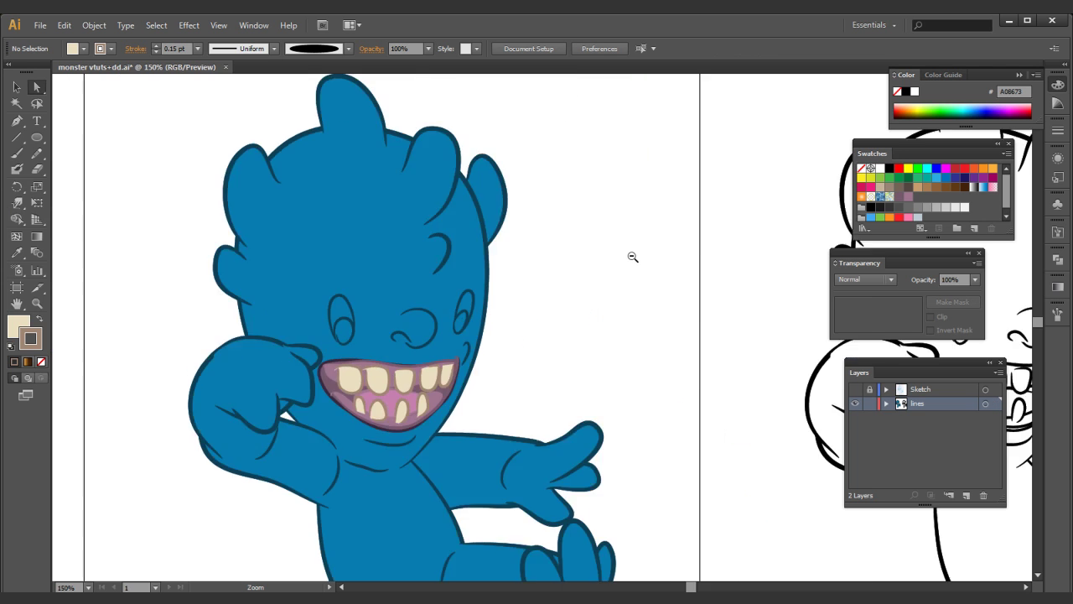
pyautogui.keyDown('ctrl'); pyautogui.keyDown('alt'); pyautogui.click(632, 259); pyautogui.keyUp('alt'); pyautogui.keyUp('ctrl')
pyautogui.keyDown('ctrl'); pyautogui.keyDown('alt'); pyautogui.click(631, 259); pyautogui.keyUp('alt'); pyautogui.keyUp('ctrl')
pyautogui.moveTo(493, 310); pyautogui.dragTo(561, 119)
pyautogui.moveTo(517, 167); pyautogui.dragTo(399, 304)
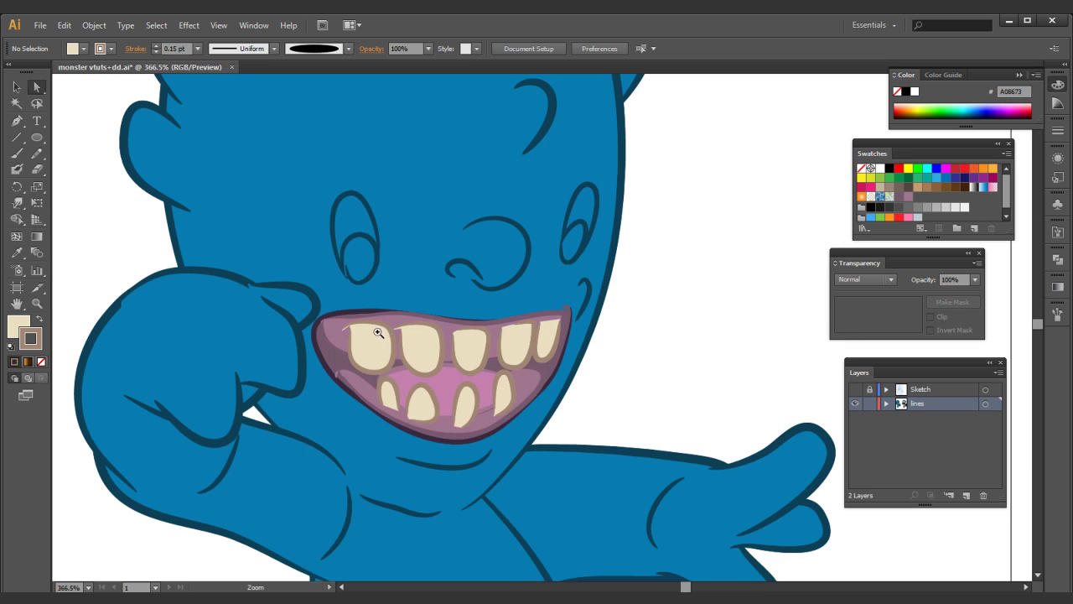
pyautogui.scroll(1, 384, 333)
pyautogui.click(355, 282)
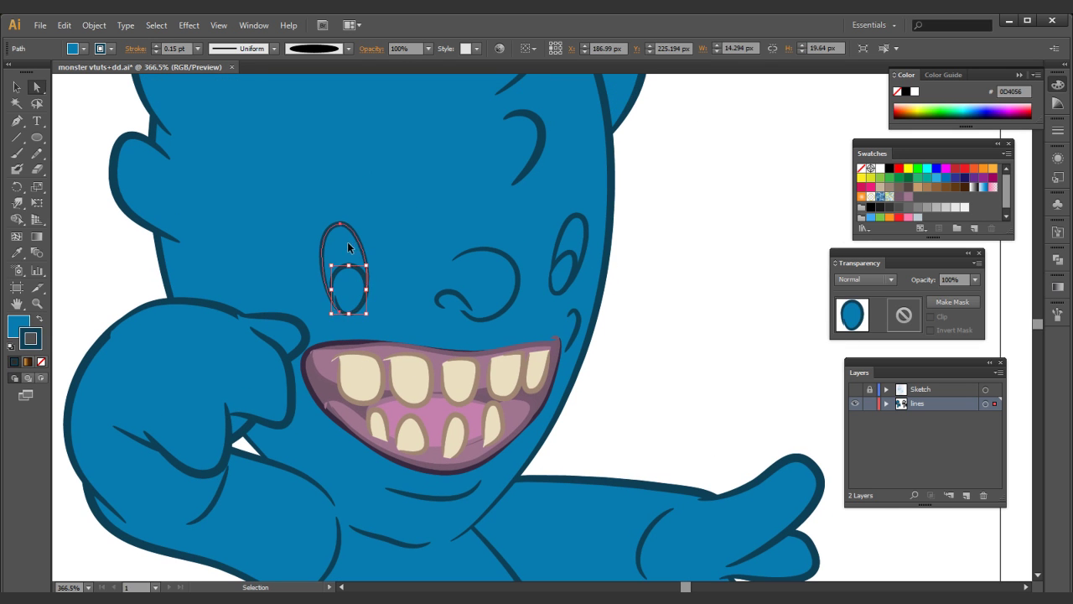
pyautogui.keyDown('shift'); pyautogui.click(577, 248); pyautogui.keyUp('shift')
pyautogui.press('a')
pyautogui.click(15, 325)
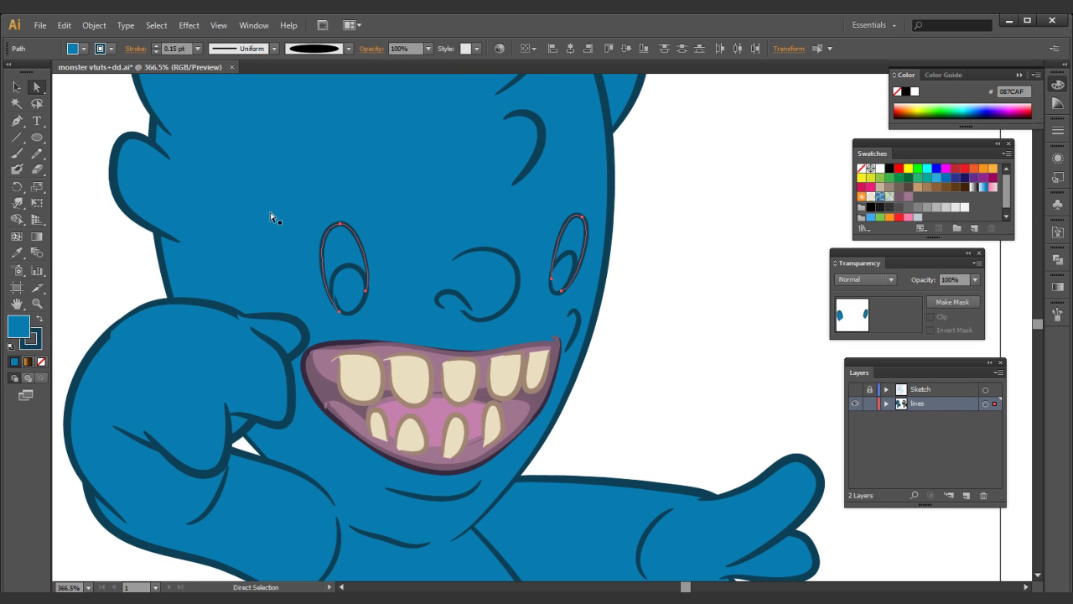
pyautogui.click(935, 189)
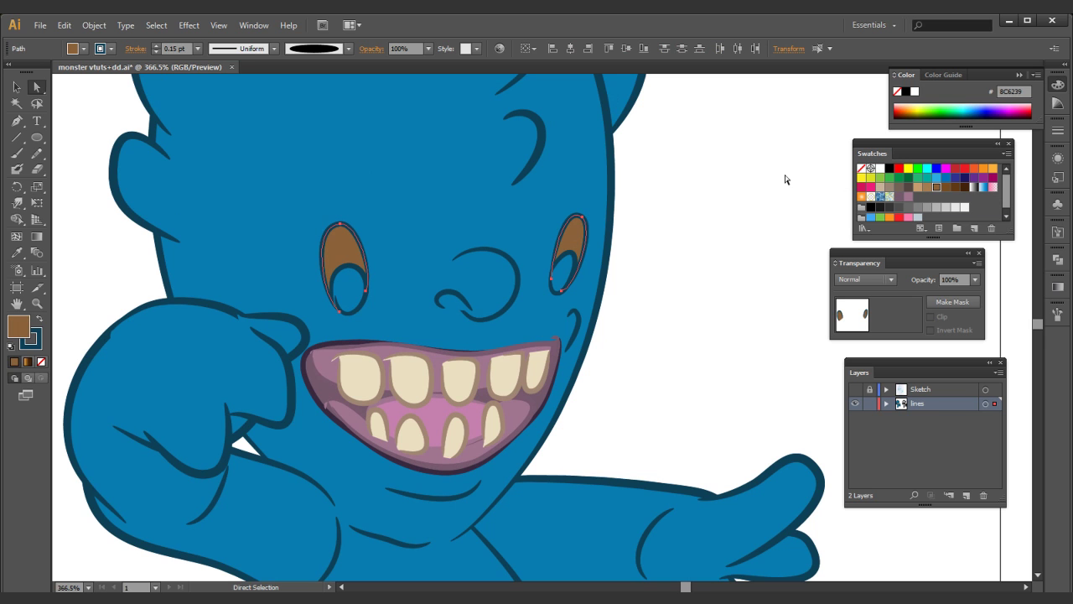
# - Try the outer eye ovals without a stroke, then undo that change
pyautogui.click(32, 342)
pyautogui.click(41, 361)
pyautogui.press('v')
pyautogui.click(673, 240)
pyautogui.click(344, 303)
pyautogui.click(696, 251)
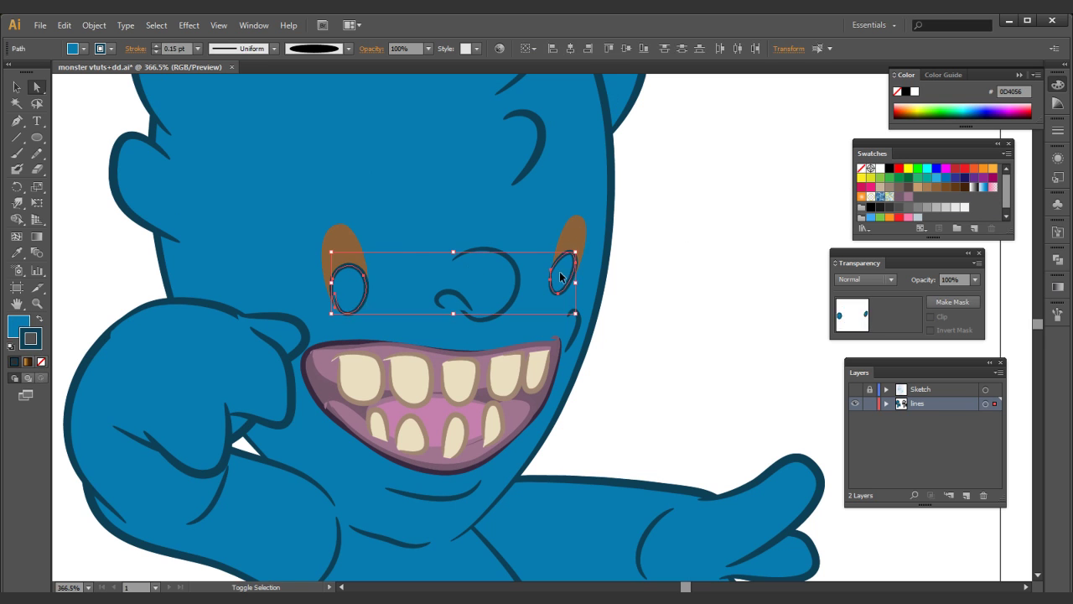
pyautogui.press('a')
pyautogui.hotkey('ctrl', 'z')
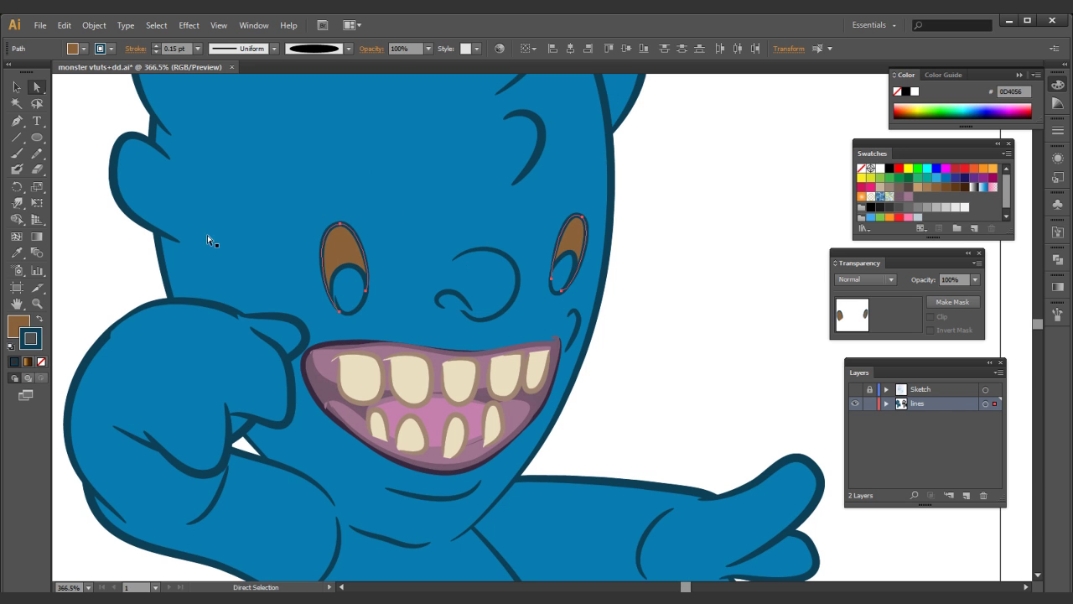
# - Copy the teeth's cream fill and A08673 stroke onto the inner ovals of both eyes and deselect them
pyautogui.keyDown('ctrl'); pyautogui.doubleClick(349, 291); pyautogui.keyUp('ctrl')
pyautogui.press('a')
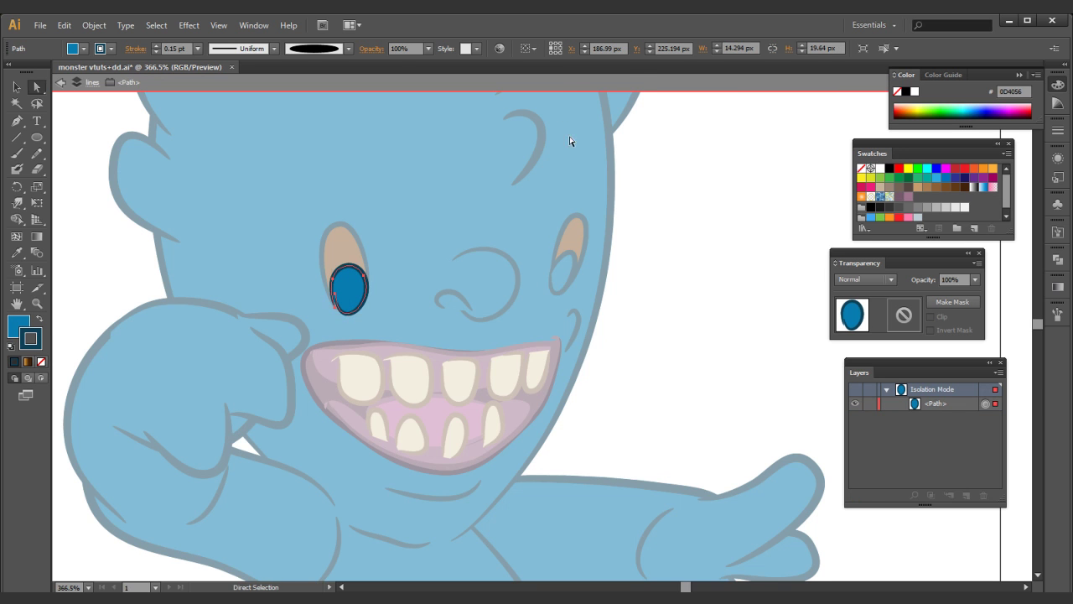
pyautogui.click(562, 83)
pyautogui.keyDown('ctrl'); pyautogui.keyDown('shift'); pyautogui.click(566, 273); pyautogui.keyUp('shift'); pyautogui.keyUp('ctrl')
pyautogui.click(16, 252)
pyautogui.click(361, 363)
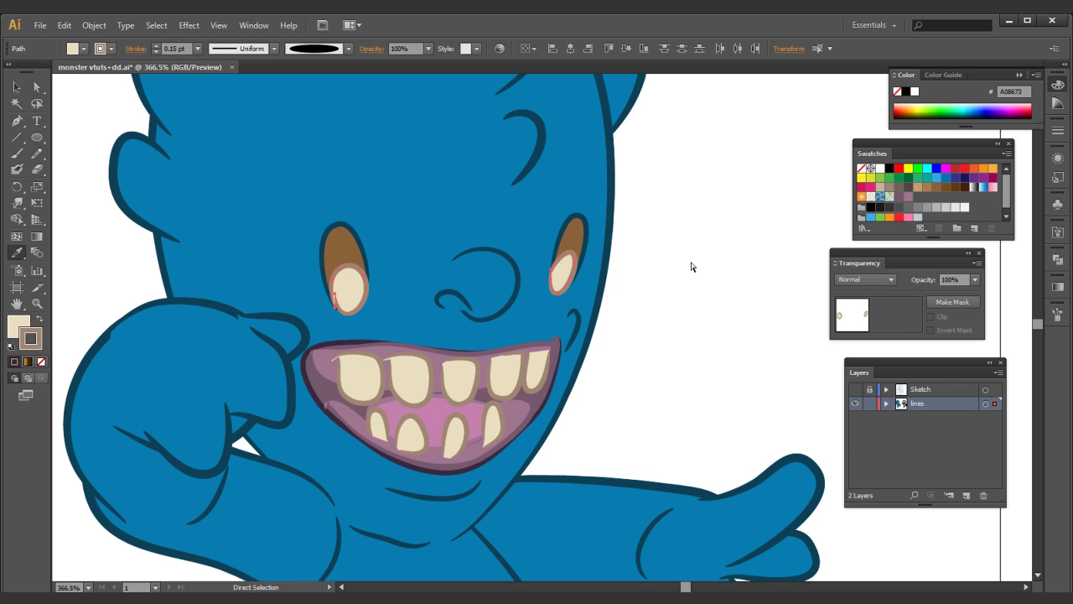
pyautogui.keyDown('ctrl'); pyautogui.click(620, 281); pyautogui.keyUp('ctrl')
# - Copy the brown fill and dark blue stroke of the outer eye oval onto the nose and deselect it
pyautogui.keyDown('ctrl'); pyautogui.keyDown('alt'); pyautogui.click(575, 325); pyautogui.keyUp('alt'); pyautogui.keyUp('ctrl')
pyautogui.keyDown('ctrl'); pyautogui.keyDown('alt'); pyautogui.click(574, 323); pyautogui.keyUp('alt'); pyautogui.keyUp('ctrl')
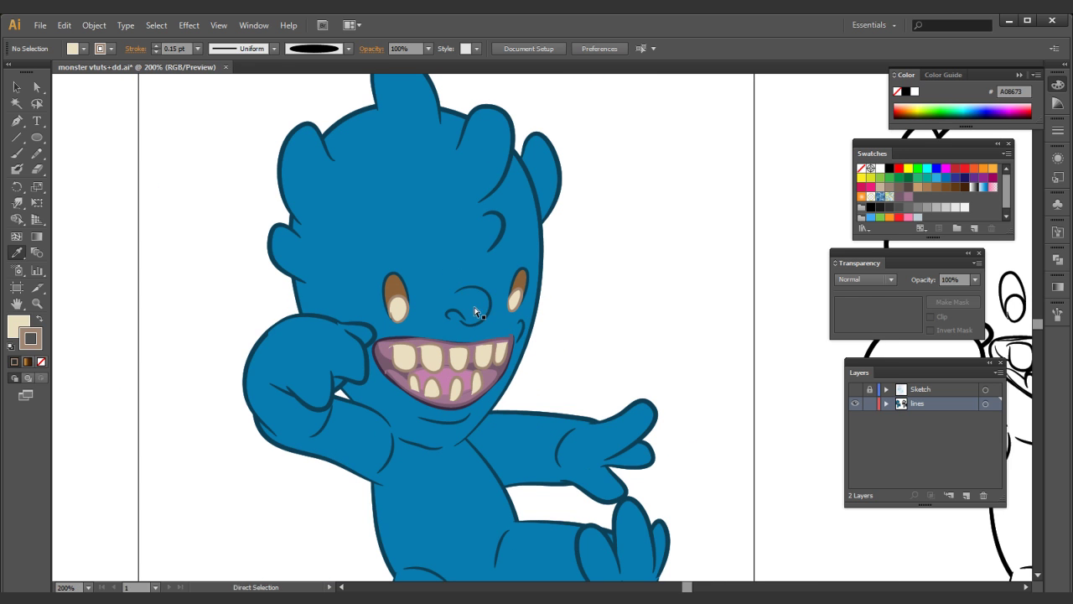
pyautogui.keyDown('ctrl'); pyautogui.click(459, 311); pyautogui.keyUp('ctrl')
pyautogui.click(527, 277)
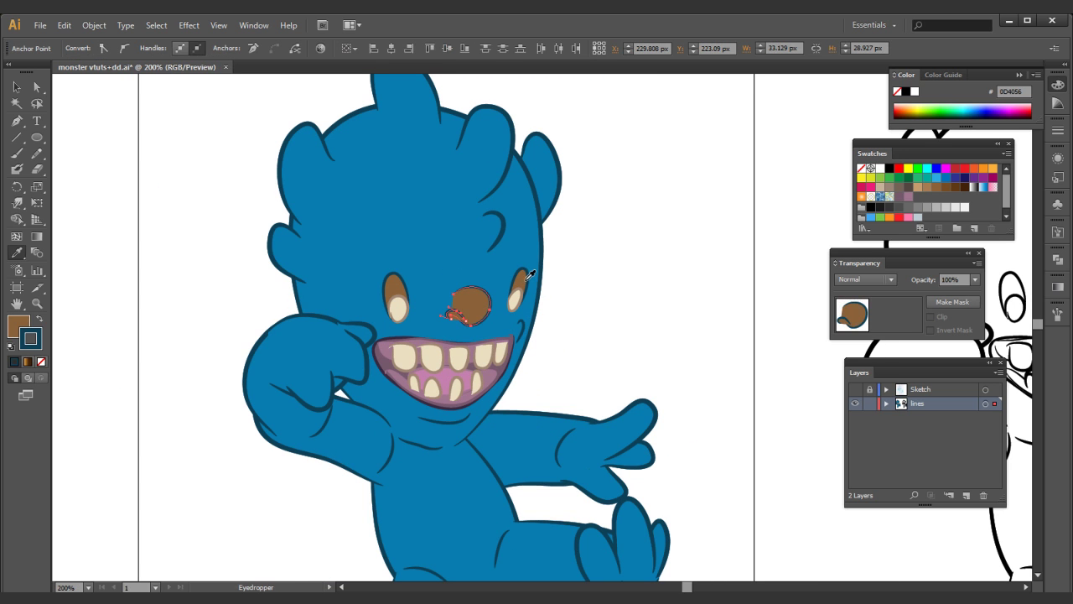
pyautogui.keyDown('ctrl'); pyautogui.click(590, 282); pyautogui.keyUp('ctrl')
# - Paint a large belly patch with the inner eye's cream fill and A08673 stroke, and add fur tufts around its edge
pyautogui.moveTo(592, 305); pyautogui.dragTo(642, 187)
pyautogui.moveTo(605, 294); pyautogui.dragTo(619, 185)
pyautogui.click(16, 121)
pyautogui.moveTo(353, 244); pyautogui.dragTo(203, 319)
pyautogui.moveTo(396, 272); pyautogui.dragTo(408, 199)
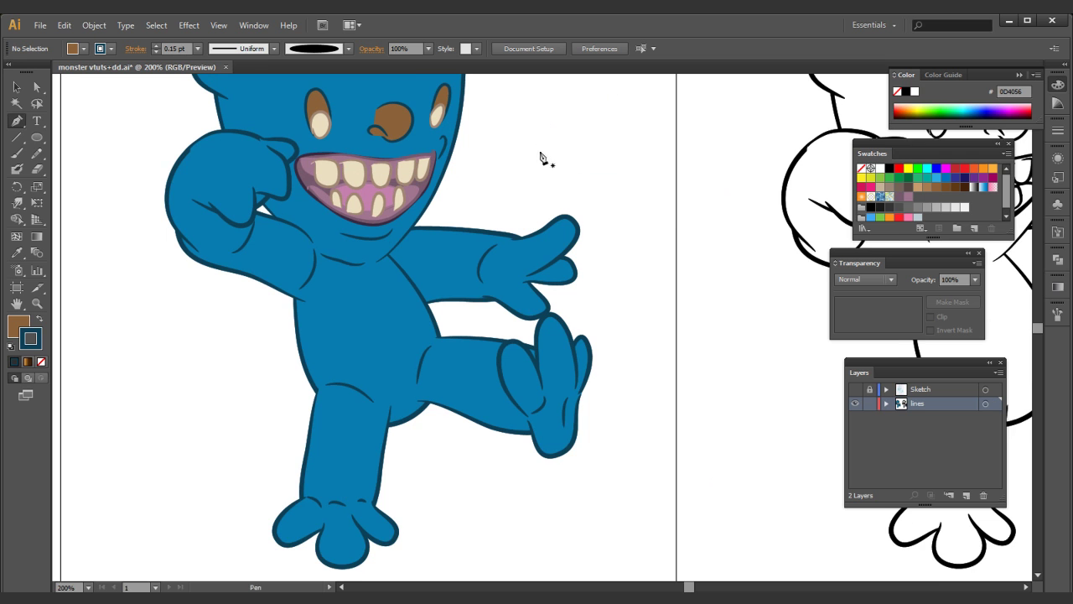
pyautogui.moveTo(541, 159); pyautogui.dragTo(539, 175)
pyautogui.click(16, 152)
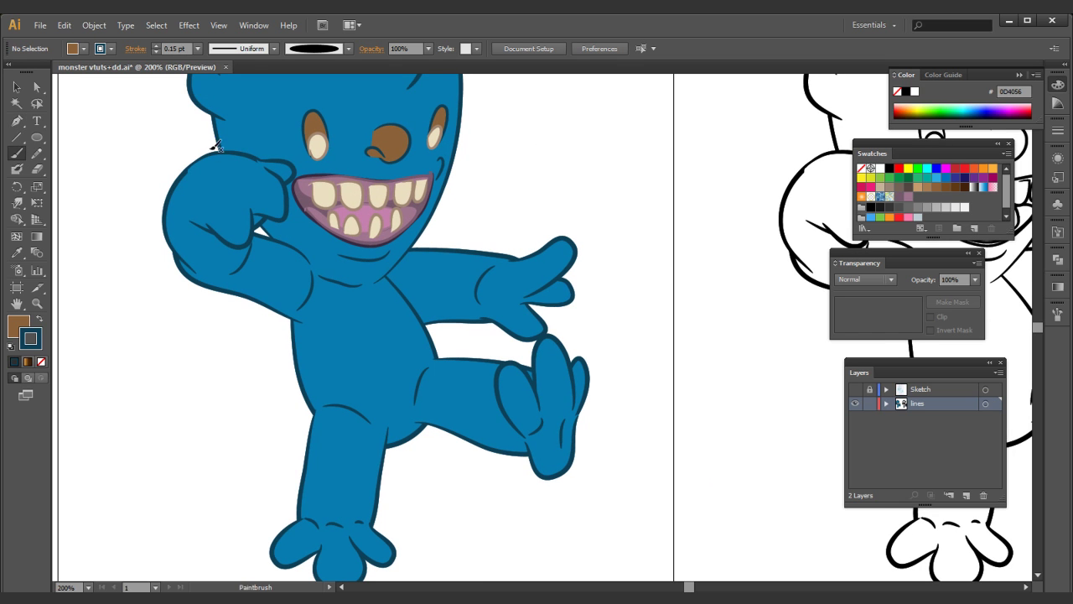
pyautogui.keyDown('ctrl'); pyautogui.click(314, 148); pyautogui.keyUp('ctrl')
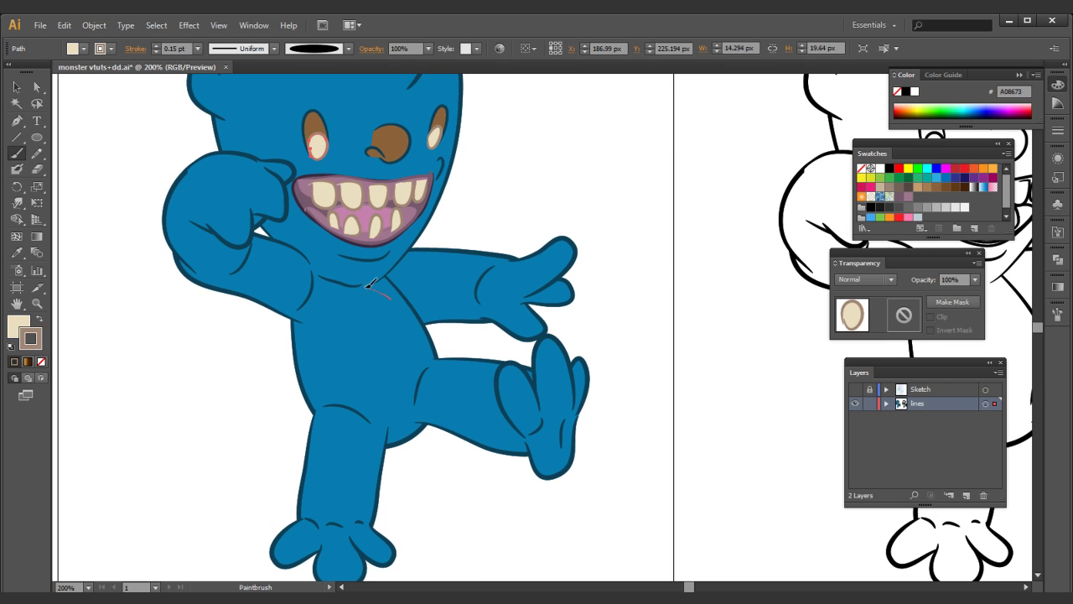
pyautogui.moveTo(404, 298); pyautogui.dragTo(362, 285)
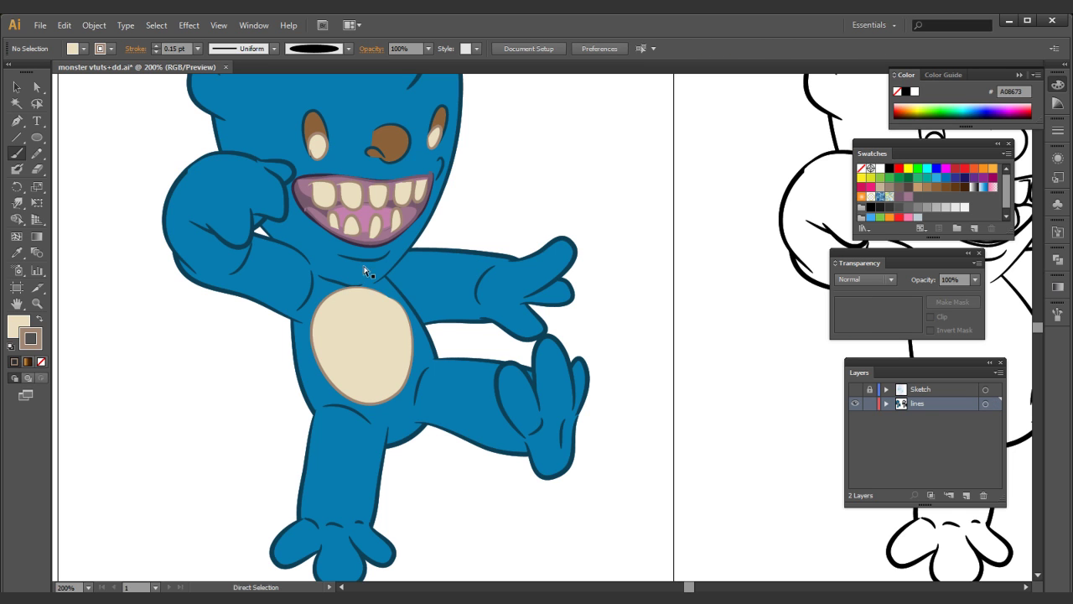
pyautogui.keyDown('ctrl'); pyautogui.click(379, 337); pyautogui.keyUp('ctrl')
pyautogui.moveTo(317, 312)
pyautogui.mouseDown()
pyautogui.moveTo(311, 359)
pyautogui.moveTo(345, 388)
pyautogui.mouseUp()
pyautogui.moveTo(368, 398); pyautogui.dragTo(387, 399)
# - Paint cream ovals on the tips of the six lumps on the monster's head
pyautogui.moveTo(405, 151); pyautogui.dragTo(395, 414)
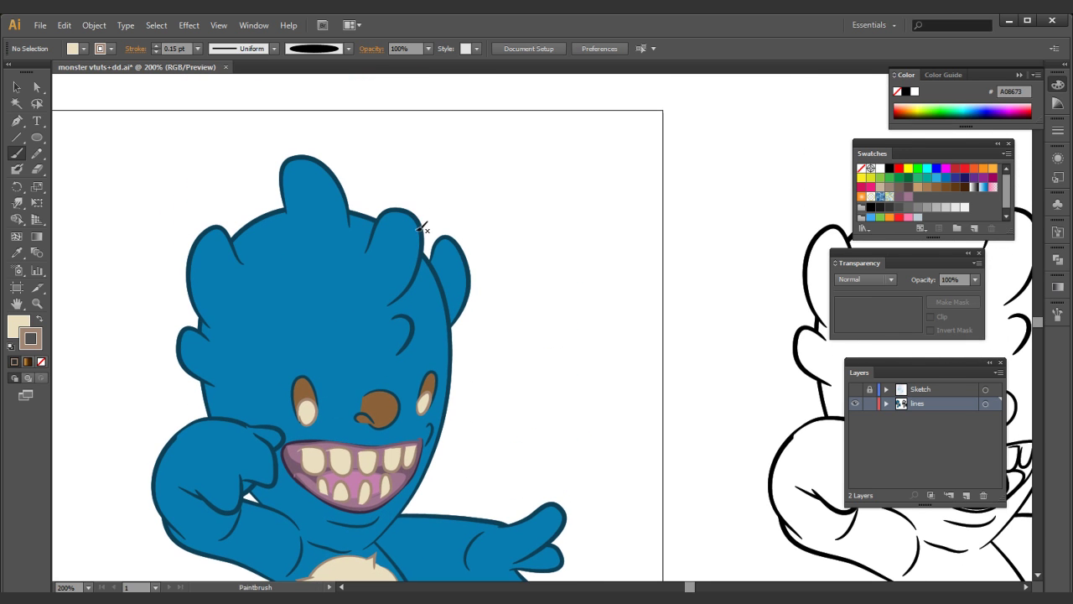
pyautogui.moveTo(409, 208)
pyautogui.mouseDown()
pyautogui.moveTo(376, 248)
pyautogui.moveTo(407, 252)
pyautogui.moveTo(423, 232)
pyautogui.mouseUp()
pyautogui.moveTo(326, 171); pyautogui.dragTo(309, 154)
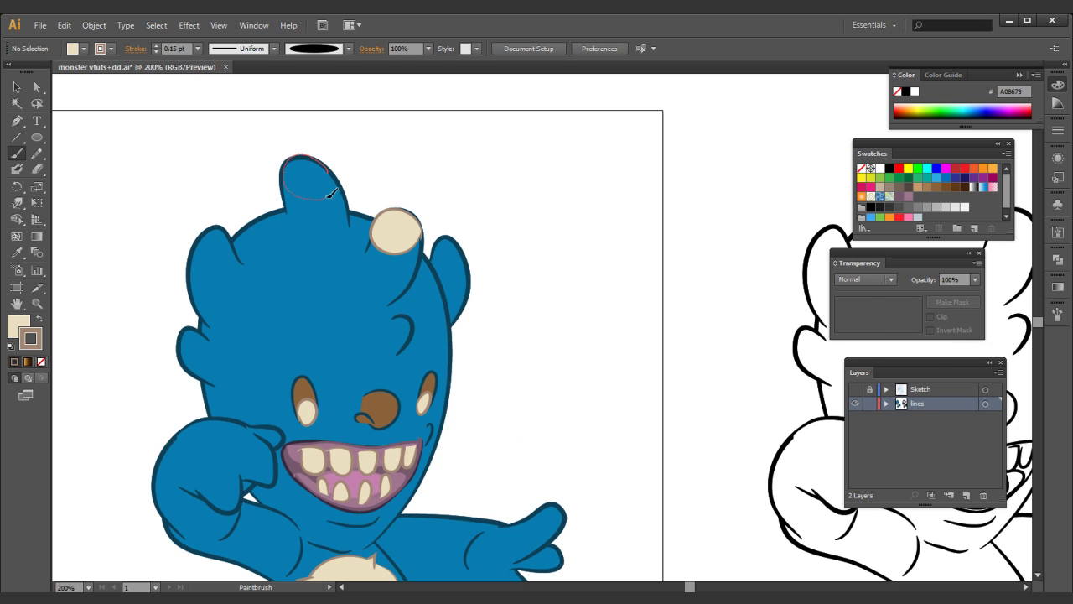
pyautogui.moveTo(310, 198); pyautogui.dragTo(283, 170)
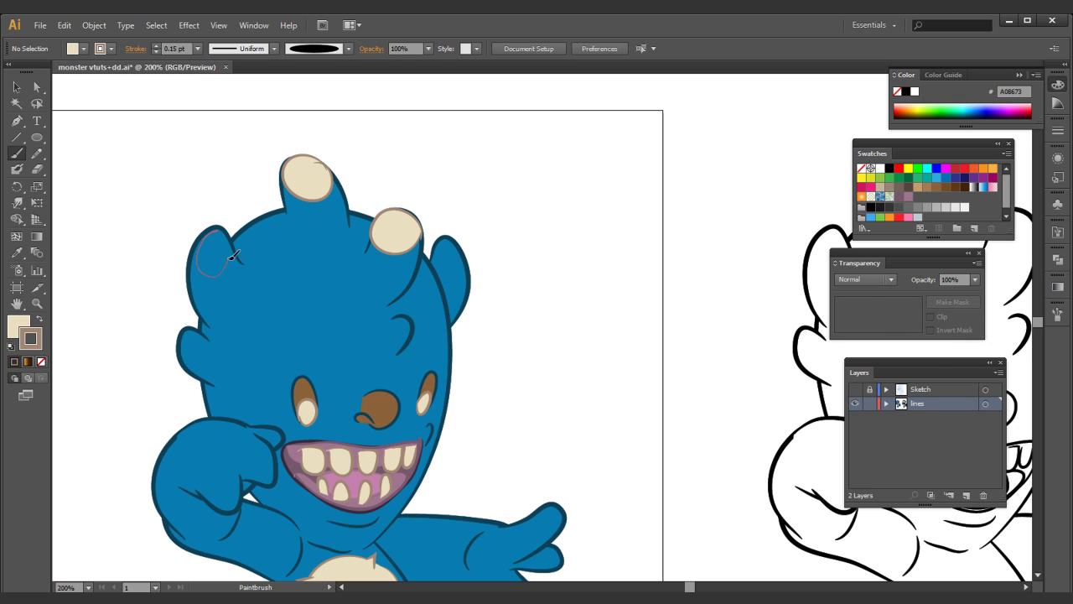
pyautogui.moveTo(228, 265); pyautogui.dragTo(223, 273)
pyautogui.moveTo(206, 327)
pyautogui.mouseDown()
pyautogui.moveTo(189, 332)
pyautogui.moveTo(194, 357)
pyautogui.moveTo(210, 345)
pyautogui.mouseUp()
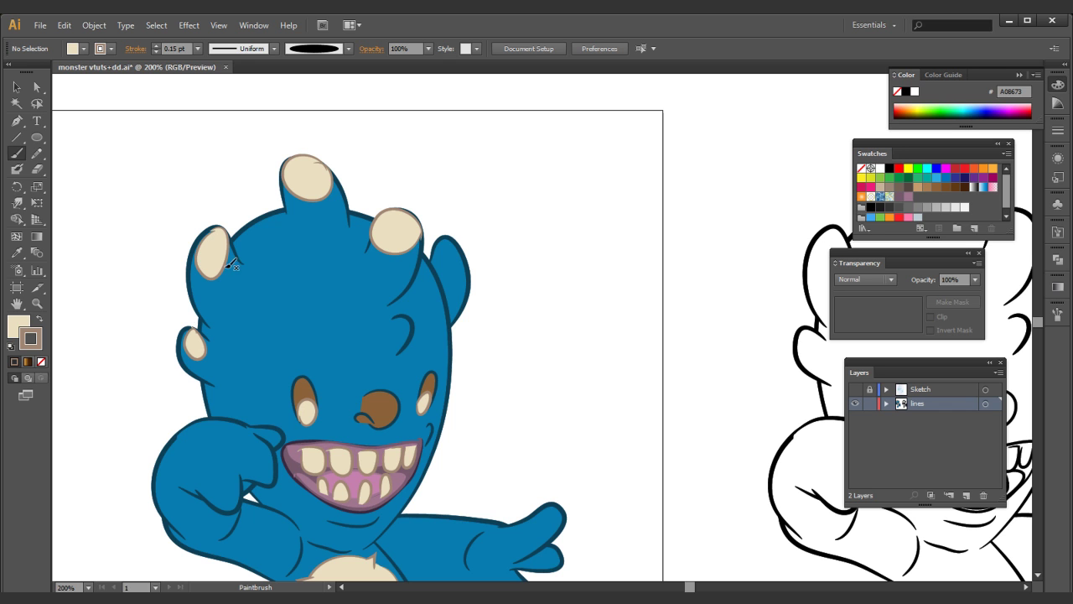
pyautogui.moveTo(449, 237); pyautogui.dragTo(448, 241)
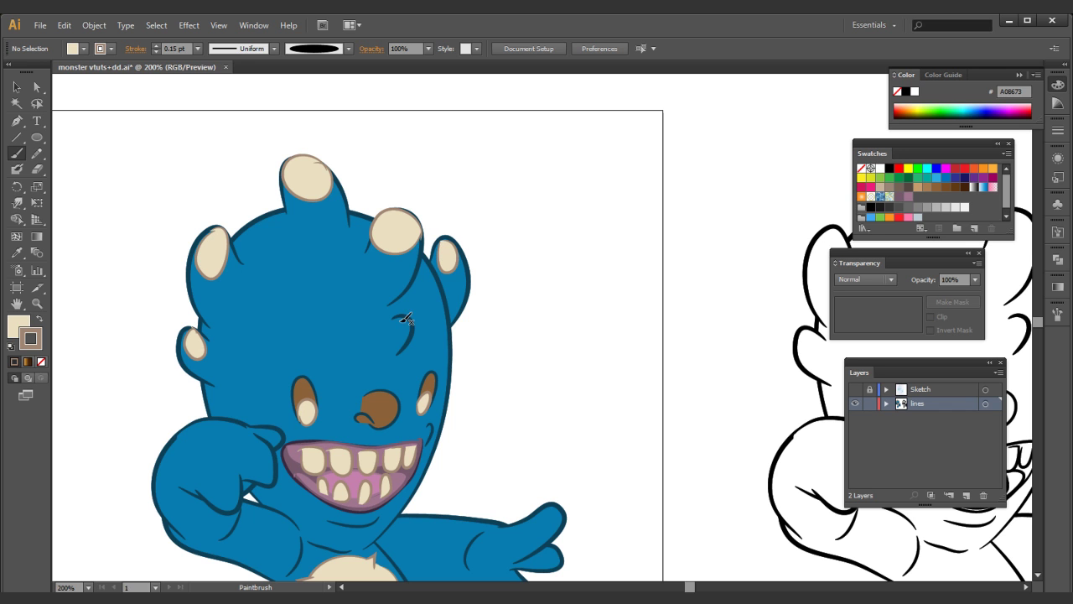
pyautogui.moveTo(403, 333)
pyautogui.mouseDown()
pyautogui.moveTo(429, 305)
pyautogui.moveTo(485, 157)
pyautogui.moveTo(516, 117)
pyautogui.mouseUp()
# - Paint cream fingertips on two fingers of the bent arm's hand and on the outstretched hand's upper finger
pyautogui.moveTo(366, 272)
pyautogui.mouseDown()
pyautogui.moveTo(407, 203)
pyautogui.moveTo(357, 284)
pyautogui.moveTo(326, 270)
pyautogui.moveTo(329, 249)
pyautogui.moveTo(346, 252)
pyautogui.moveTo(351, 276)
pyautogui.moveTo(291, 302)
pyautogui.moveTo(305, 279)
pyautogui.moveTo(300, 311)
pyautogui.mouseUp()
pyautogui.moveTo(510, 275); pyautogui.dragTo(452, 234)
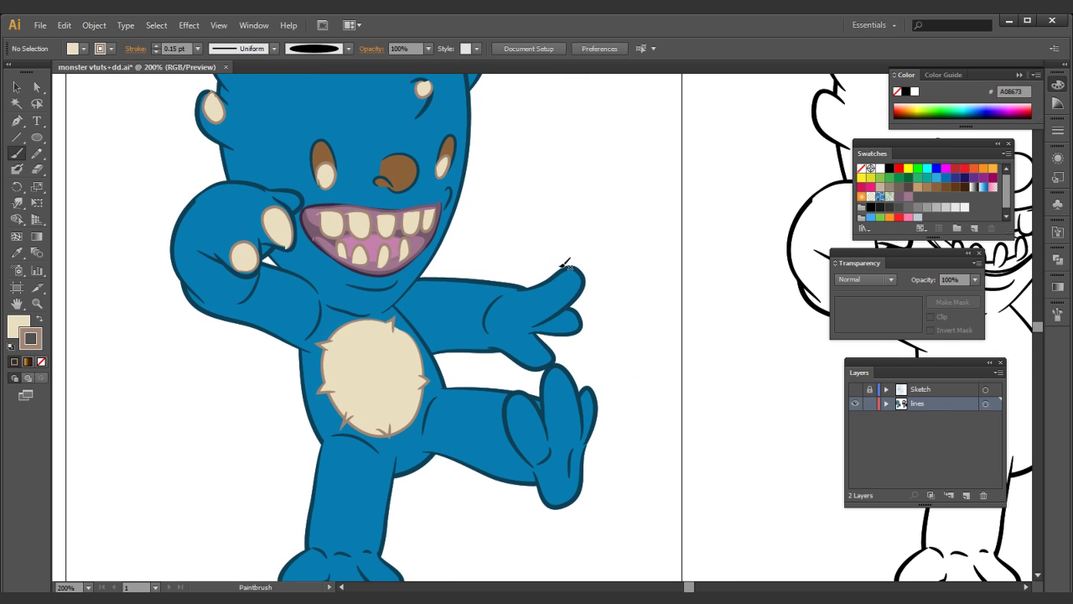
pyautogui.moveTo(579, 295)
pyautogui.mouseDown()
pyautogui.moveTo(567, 268)
pyautogui.moveTo(586, 162)
pyautogui.mouseUp()
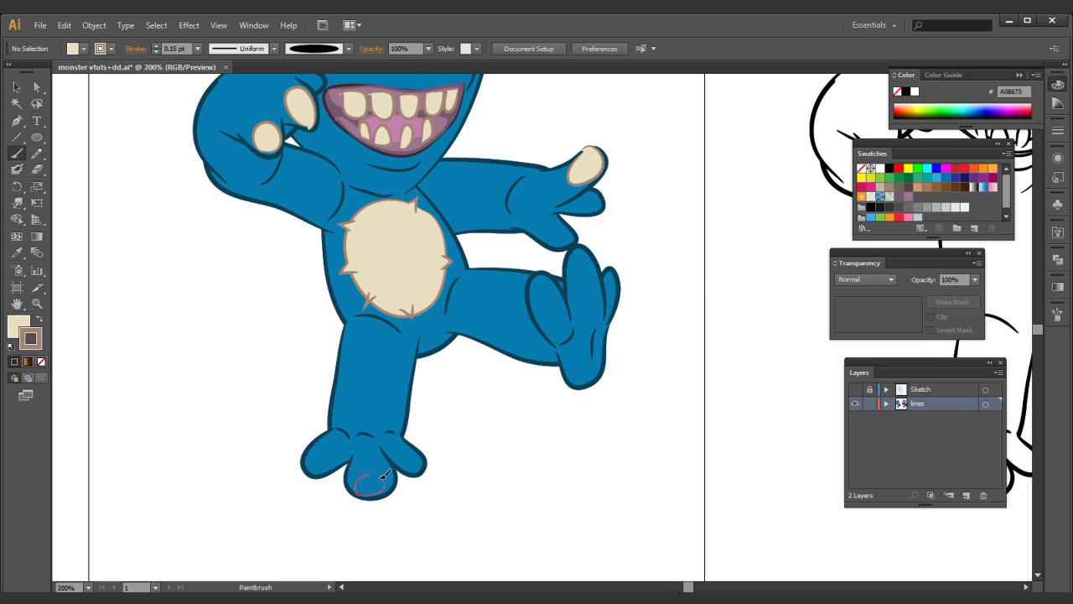
# - Paint cream tips on the three toes of the standing foot
pyautogui.moveTo(387, 482); pyautogui.dragTo(364, 475)
pyautogui.moveTo(310, 452)
pyautogui.mouseDown()
pyautogui.moveTo(325, 471)
pyautogui.moveTo(308, 457)
pyautogui.mouseUp()
pyautogui.moveTo(417, 446)
pyautogui.mouseDown()
pyautogui.moveTo(424, 457)
pyautogui.moveTo(407, 469)
pyautogui.moveTo(409, 453)
pyautogui.mouseUp()
# - Undo a stray brush stroke and paint cream tips on the three toes of the raised foot
pyautogui.moveTo(541, 278); pyautogui.dragTo(542, 289)
pyautogui.hotkey('ctrl', 'z')
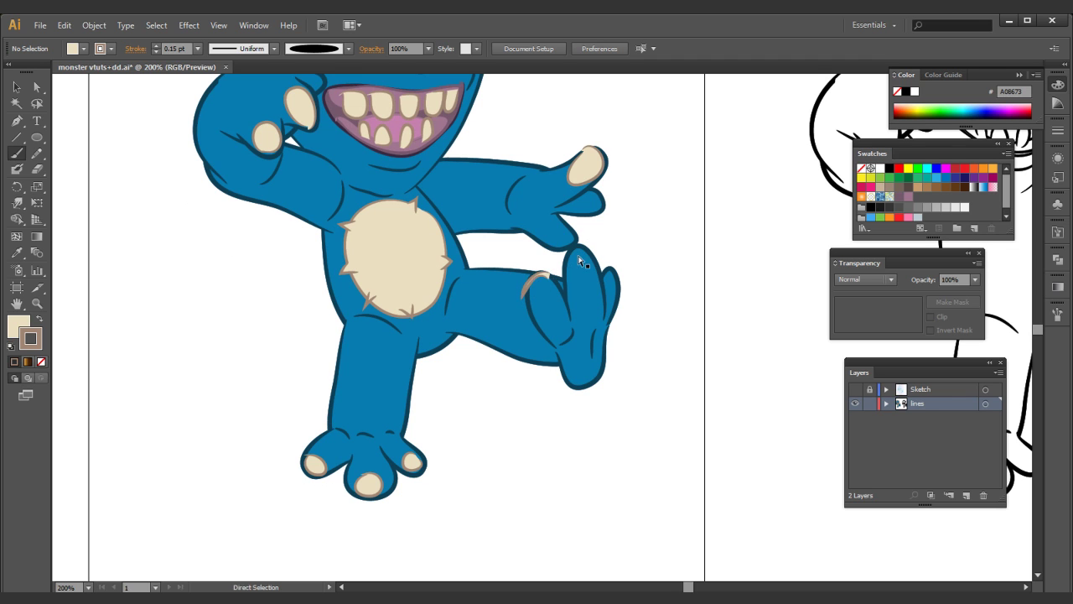
pyautogui.moveTo(539, 271)
pyautogui.mouseDown()
pyautogui.moveTo(587, 248)
pyautogui.moveTo(609, 259)
pyautogui.moveTo(583, 395)
pyautogui.mouseUp()
pyautogui.keyDown('ctrl'); pyautogui.keyDown('alt'); pyautogui.click(586, 357); pyautogui.keyUp('alt'); pyautogui.keyUp('ctrl')
pyautogui.keyDown('ctrl'); pyautogui.keyDown('alt'); pyautogui.click(586, 356); pyautogui.keyUp('alt'); pyautogui.keyUp('ctrl')
pyautogui.keyDown('ctrl'); pyautogui.keyDown('alt'); pyautogui.click(585, 354); pyautogui.keyUp('alt'); pyautogui.keyUp('ctrl')
pyautogui.keyDown('ctrl'); pyautogui.keyDown('alt'); pyautogui.click(585, 352); pyautogui.keyUp('alt'); pyautogui.keyUp('ctrl')
pyautogui.moveTo(510, 280); pyautogui.dragTo(502, 316)
pyautogui.moveTo(508, 214); pyautogui.dragTo(361, 383)
pyautogui.moveTo(499, 335); pyautogui.dragTo(469, 244)
# - Paint cream tips on the outstretched hand's remaining two fingers and on the finger beside the mouth corner
pyautogui.moveTo(576, 261); pyautogui.dragTo(522, 233)
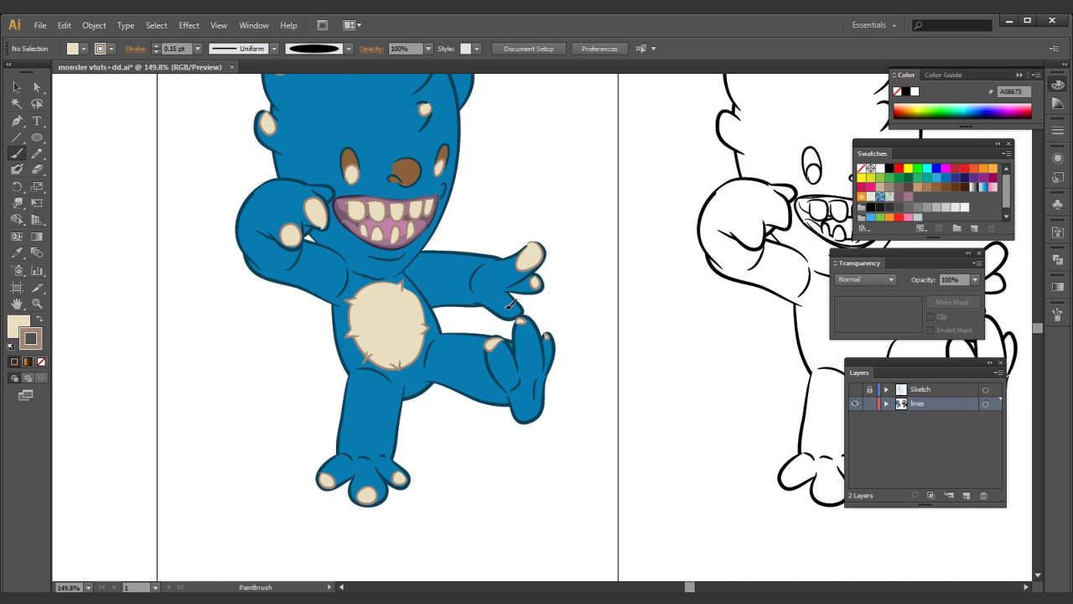
pyautogui.moveTo(468, 219); pyautogui.dragTo(480, 269)
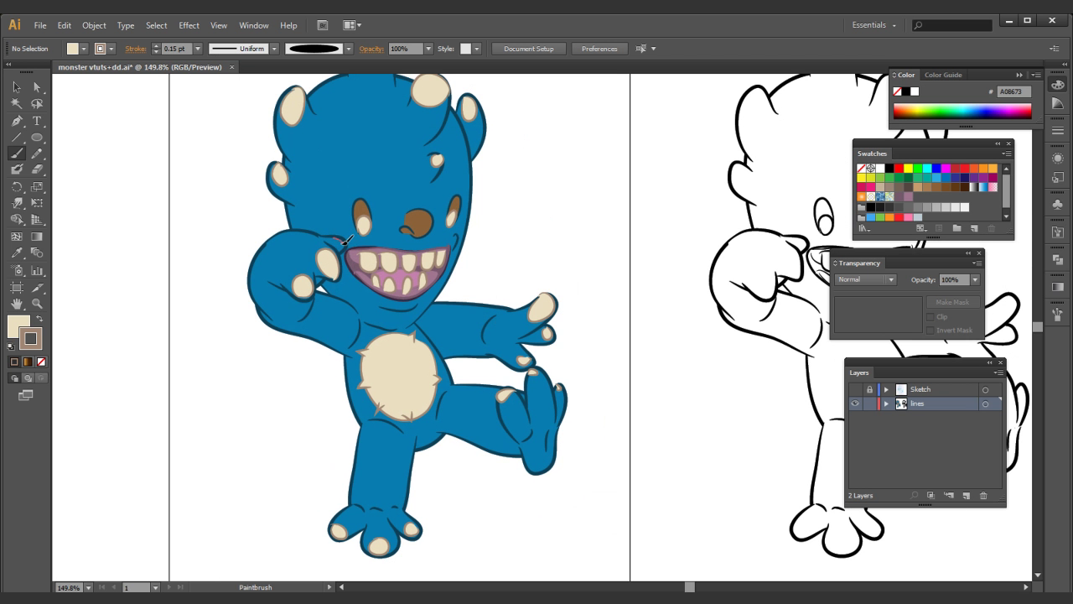
pyautogui.scroll(3, 362, 198)
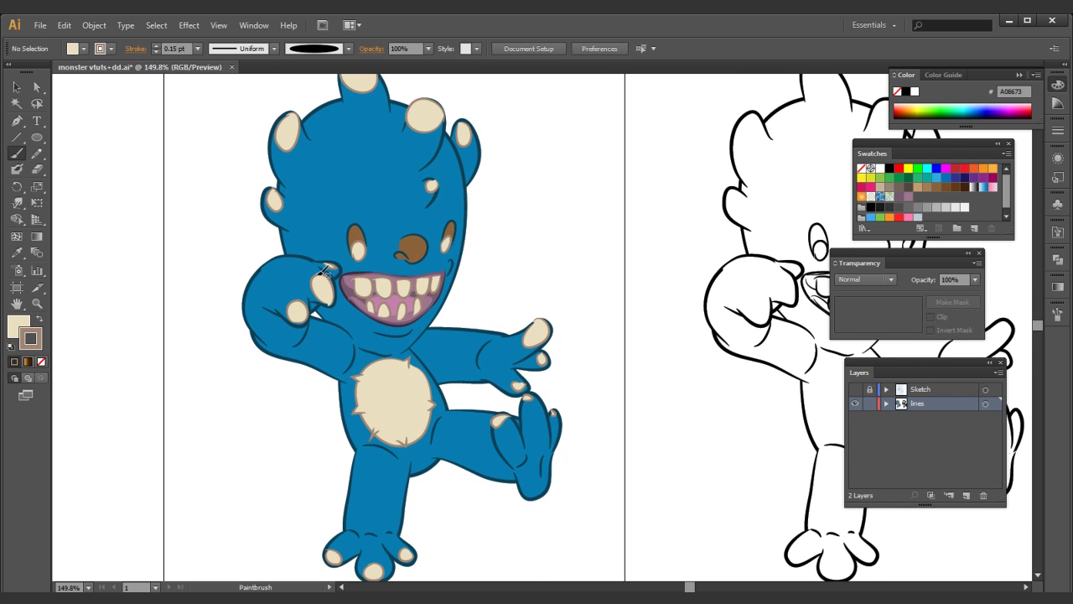
# - Set up the Paintbrush with white fill and stroke, Overlay blending mode and 30% opacity
pyautogui.click(17, 253)
pyautogui.click(127, 191)
pyautogui.click(17, 152)
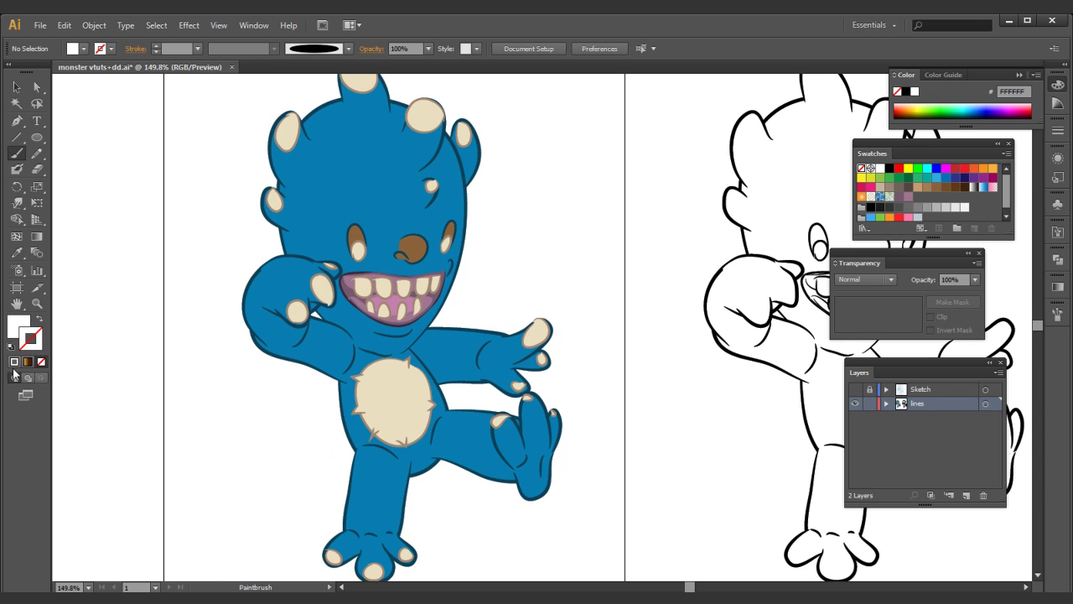
pyautogui.click(10, 345)
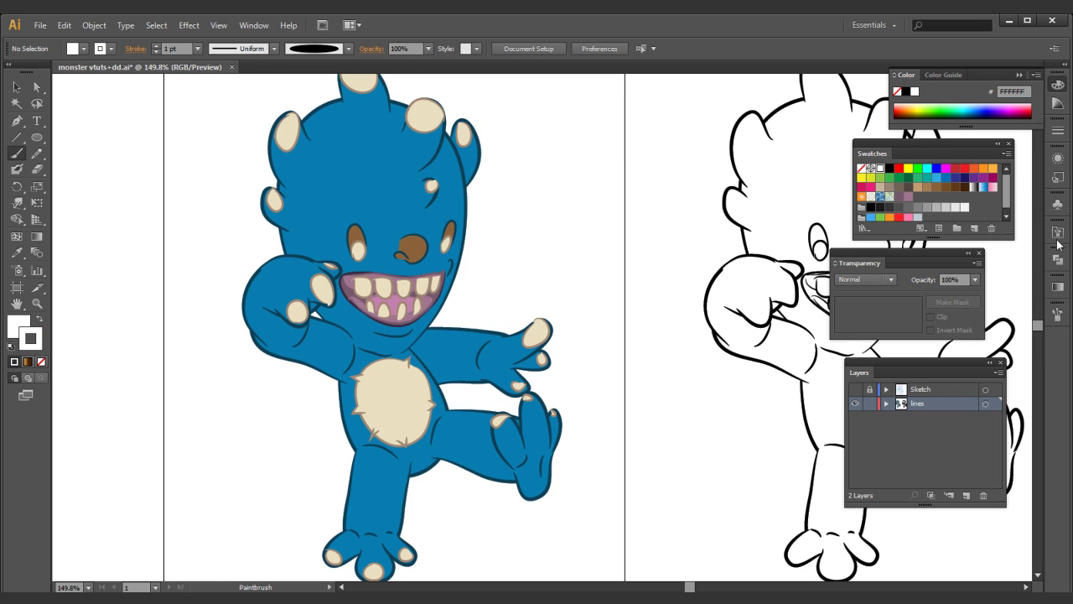
pyautogui.click(871, 278)
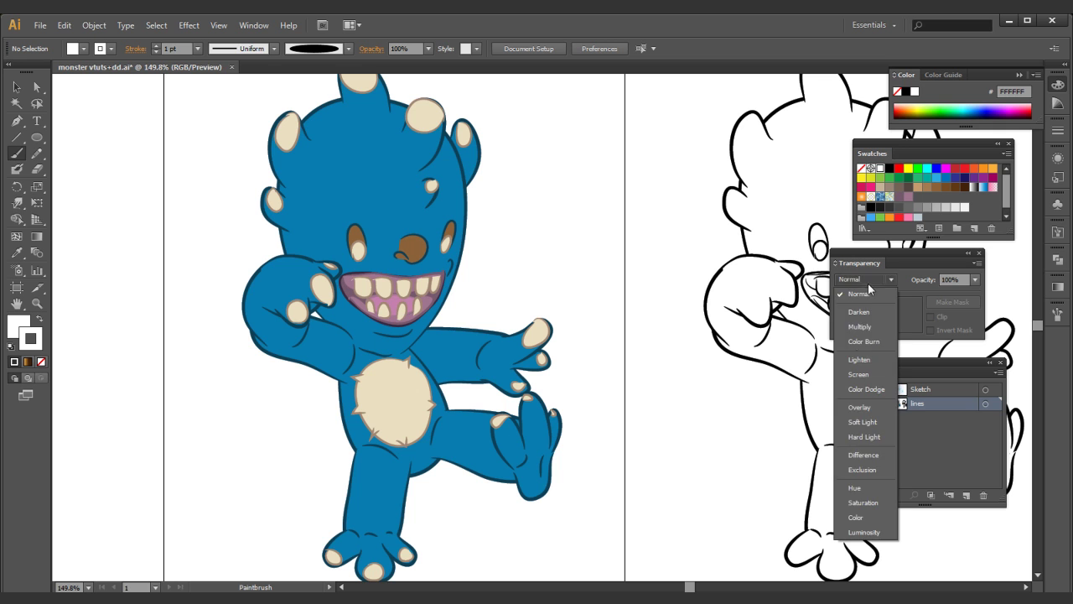
pyautogui.click(862, 410)
pyautogui.click(427, 48)
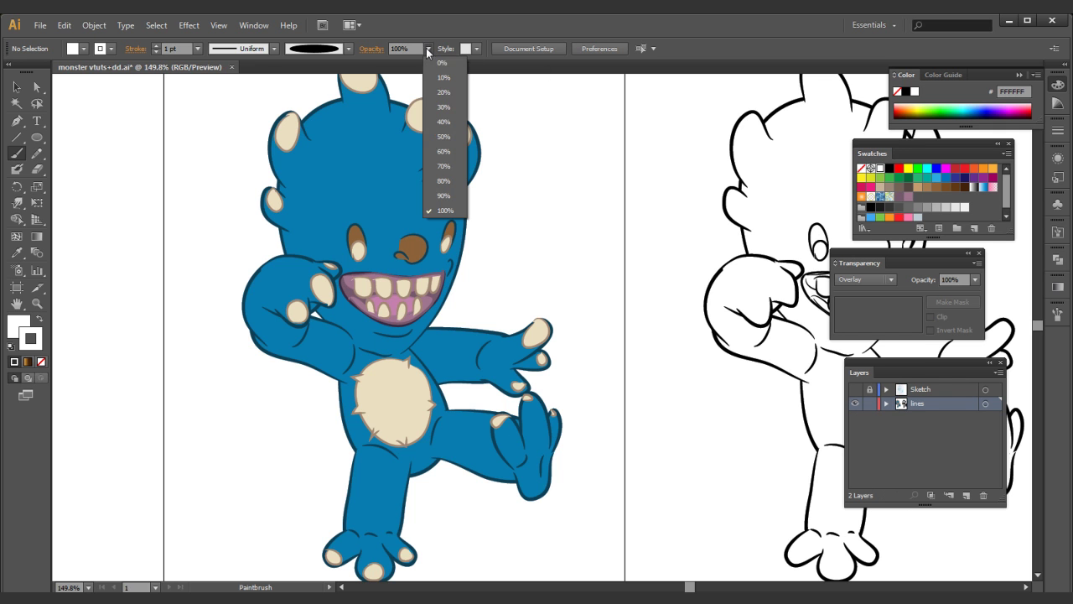
pyautogui.click(445, 108)
# - Paint a jagged-edged highlight over the monster's forehead and upper head, and set its stroke to 0.25 pt and opacity to 20%
pyautogui.scroll(2, 352, 105)
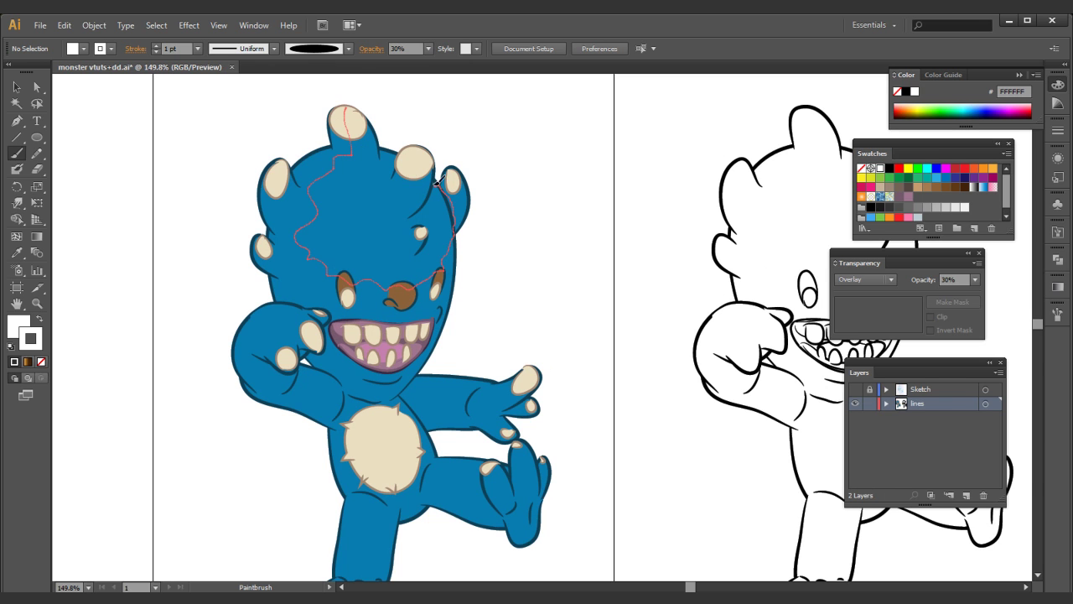
pyautogui.moveTo(375, 125); pyautogui.dragTo(334, 114)
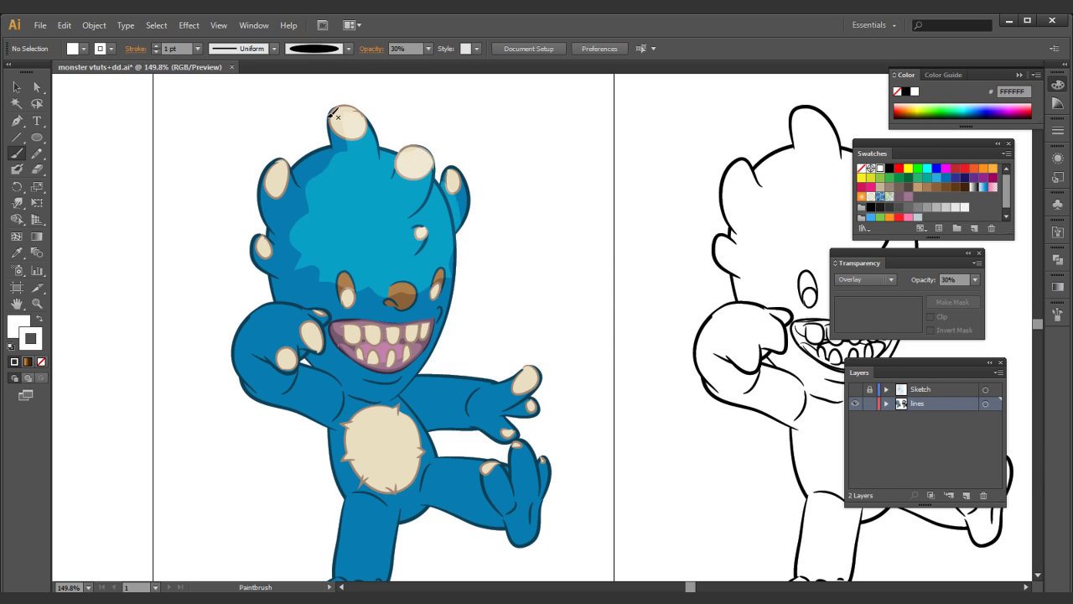
pyautogui.keyDown('ctrl'); pyautogui.click(384, 249); pyautogui.keyUp('ctrl')
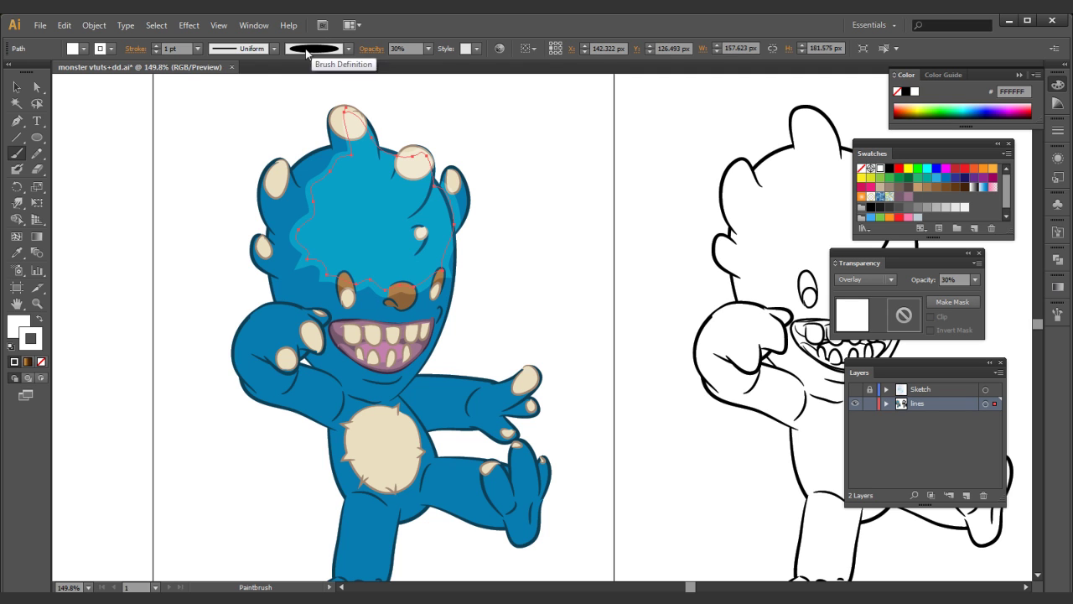
pyautogui.click(199, 49)
pyautogui.click(212, 68)
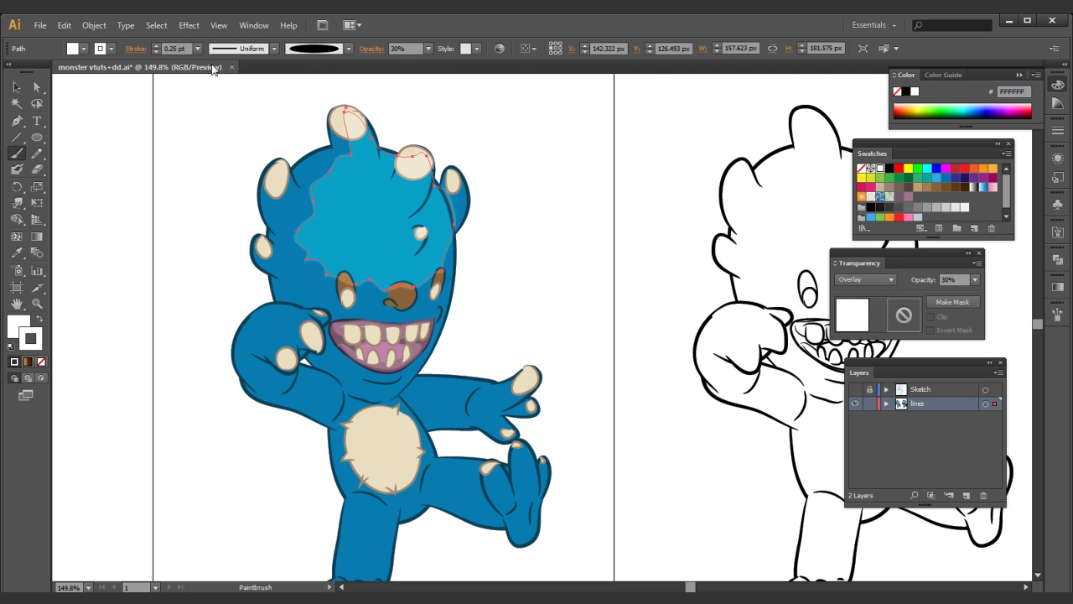
pyautogui.click(427, 49)
pyautogui.click(445, 93)
pyautogui.keyDown('ctrl'); pyautogui.click(531, 167); pyautogui.keyUp('ctrl')
# - Paint highlights on the lower face around the mouth and along the upper side of the outstretched arm
pyautogui.scroll(-2, 518, 126)
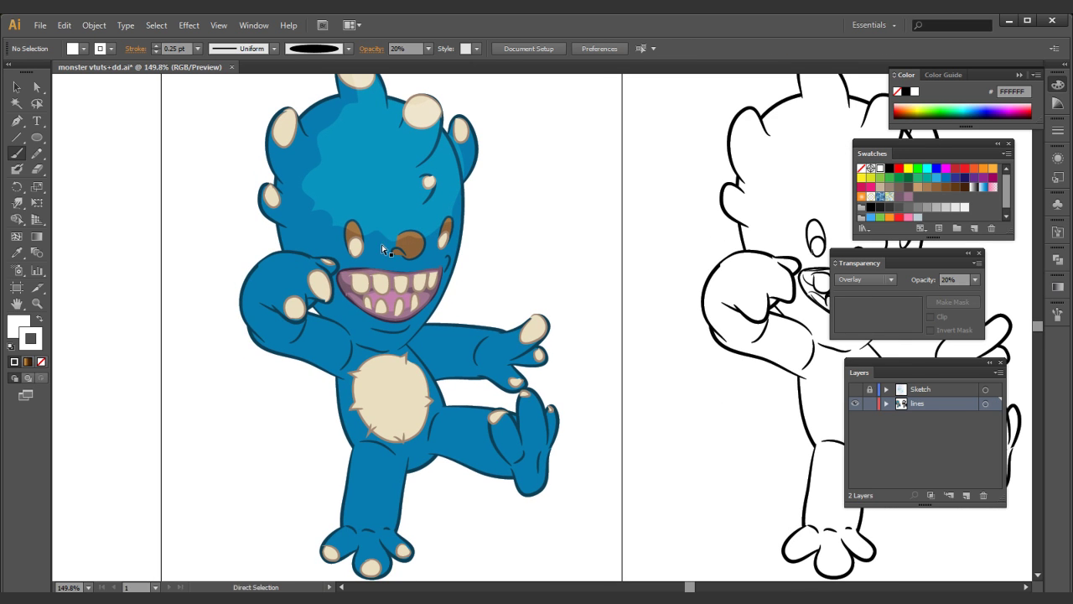
pyautogui.moveTo(425, 237); pyautogui.dragTo(428, 238)
pyautogui.moveTo(388, 269)
pyautogui.mouseDown()
pyautogui.moveTo(449, 262)
pyautogui.moveTo(469, 212)
pyautogui.mouseUp()
pyautogui.moveTo(428, 270)
pyautogui.mouseDown()
pyautogui.moveTo(404, 278)
pyautogui.moveTo(361, 245)
pyautogui.moveTo(389, 267)
pyautogui.moveTo(420, 269)
pyautogui.moveTo(449, 249)
pyautogui.moveTo(429, 271)
pyautogui.moveTo(436, 244)
pyautogui.moveTo(400, 266)
pyautogui.moveTo(425, 274)
pyautogui.mouseUp()
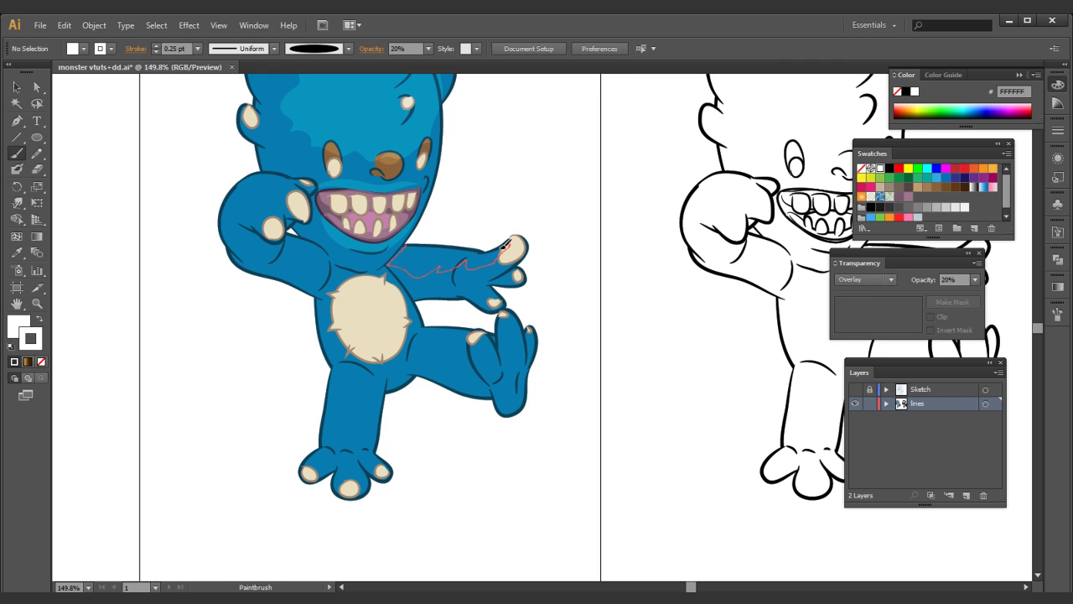
pyautogui.moveTo(420, 240); pyautogui.dragTo(415, 233)
# - Paint a highlight over the hand and fingers of the bent arm
pyautogui.scroll(1, 402, 218)
pyautogui.hscroll(-1, 353, 205)
pyautogui.moveTo(325, 198); pyautogui.dragTo(324, 203)
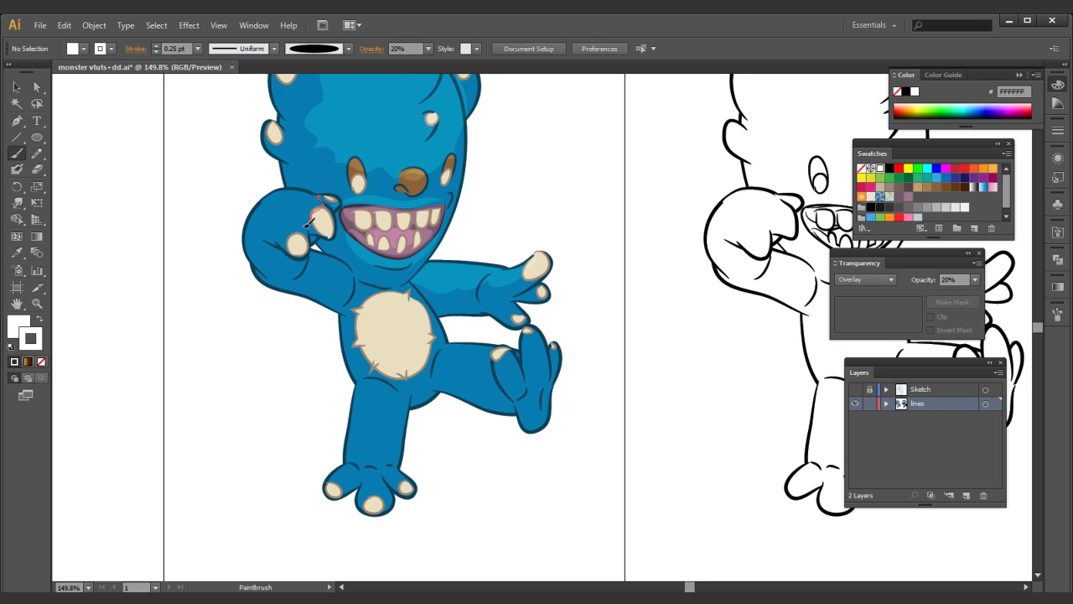
pyautogui.moveTo(281, 240)
pyautogui.mouseDown()
pyautogui.moveTo(254, 217)
pyautogui.moveTo(321, 190)
pyautogui.mouseUp()
# - Paint highlights along the upper side of the raised leg and down the standing leg
pyautogui.press('space')
pyautogui.moveTo(368, 246)
pyautogui.mouseDown()
pyautogui.moveTo(367, 186)
pyautogui.moveTo(327, 142)
pyautogui.mouseUp()
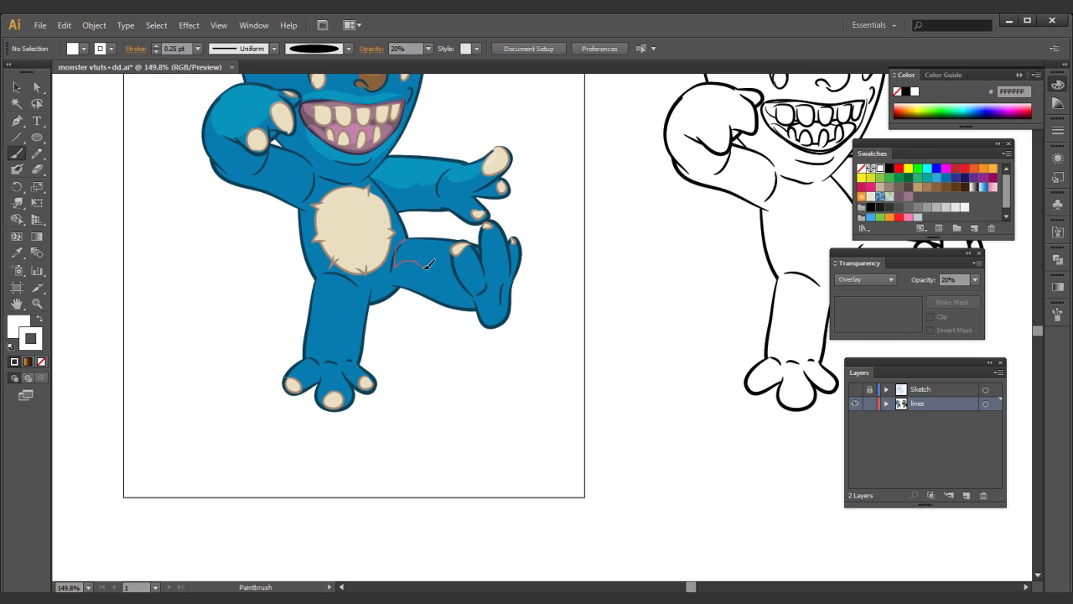
pyautogui.moveTo(442, 242)
pyautogui.mouseDown()
pyautogui.moveTo(389, 246)
pyautogui.moveTo(409, 215)
pyautogui.mouseUp()
pyautogui.press('space')
pyautogui.moveTo(338, 243); pyautogui.dragTo(350, 241)
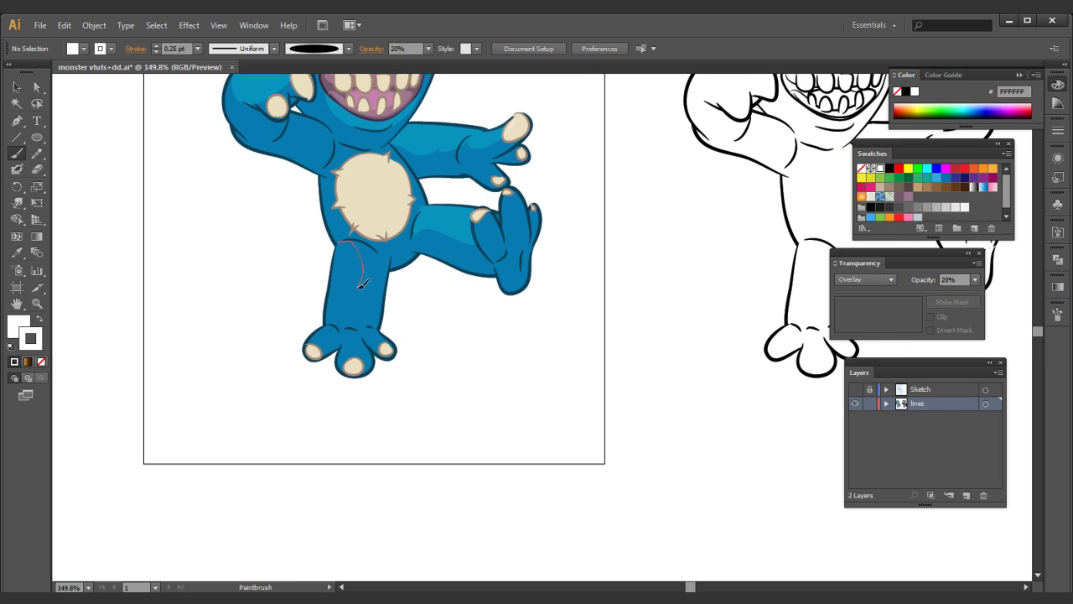
pyautogui.moveTo(331, 309)
pyautogui.mouseDown()
pyautogui.moveTo(345, 233)
pyautogui.moveTo(361, 251)
pyautogui.moveTo(345, 359)
pyautogui.moveTo(388, 167)
pyautogui.mouseUp()
# - Paint highlights on the toes of the standing foot
pyautogui.press('space')
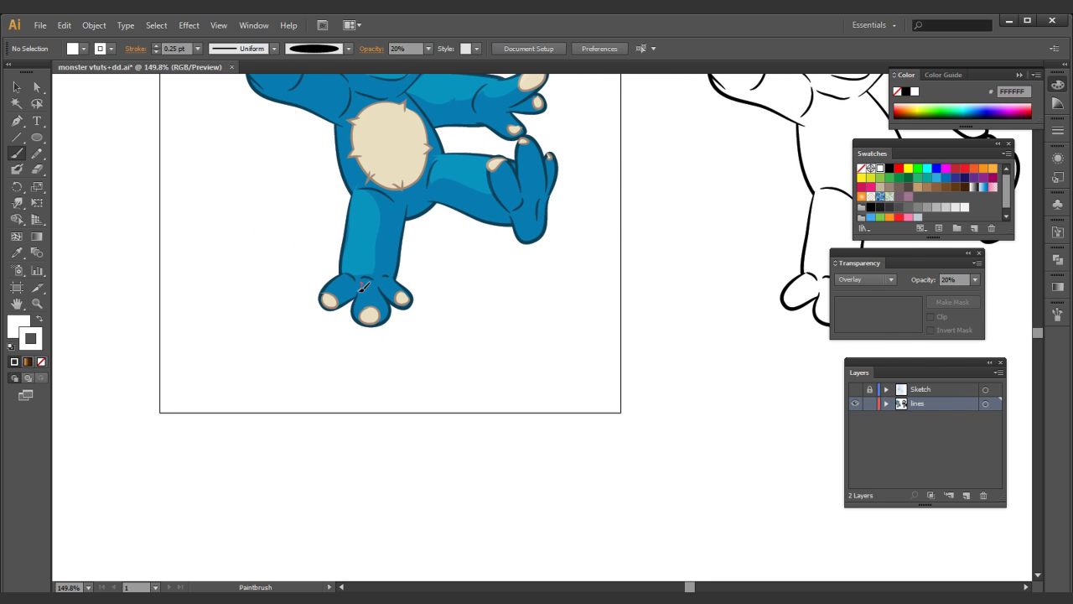
pyautogui.moveTo(348, 274); pyautogui.dragTo(344, 273)
pyautogui.moveTo(386, 281)
pyautogui.mouseDown()
pyautogui.moveTo(392, 290)
pyautogui.moveTo(389, 278)
pyautogui.mouseUp()
# - Paint highlights on the chest below the chin and a jagged-edged one over the cream belly patch
pyautogui.press('space')
pyautogui.moveTo(375, 199); pyautogui.dragTo(369, 326)
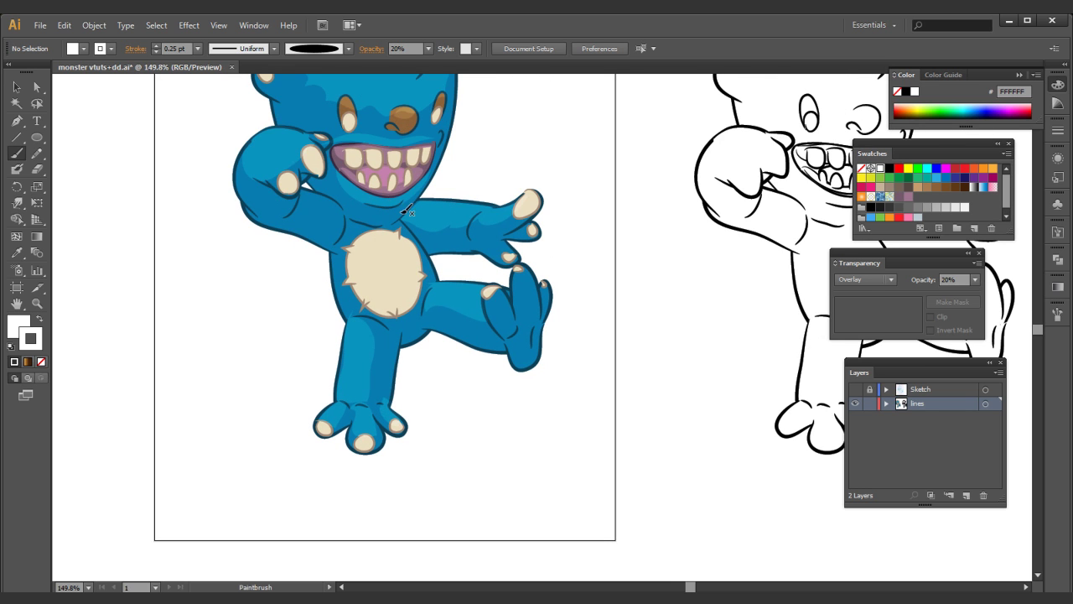
pyautogui.moveTo(405, 205)
pyautogui.mouseDown()
pyautogui.moveTo(362, 210)
pyautogui.moveTo(372, 221)
pyautogui.moveTo(403, 214)
pyautogui.moveTo(391, 195)
pyautogui.moveTo(350, 207)
pyautogui.mouseUp()
pyautogui.press('space')
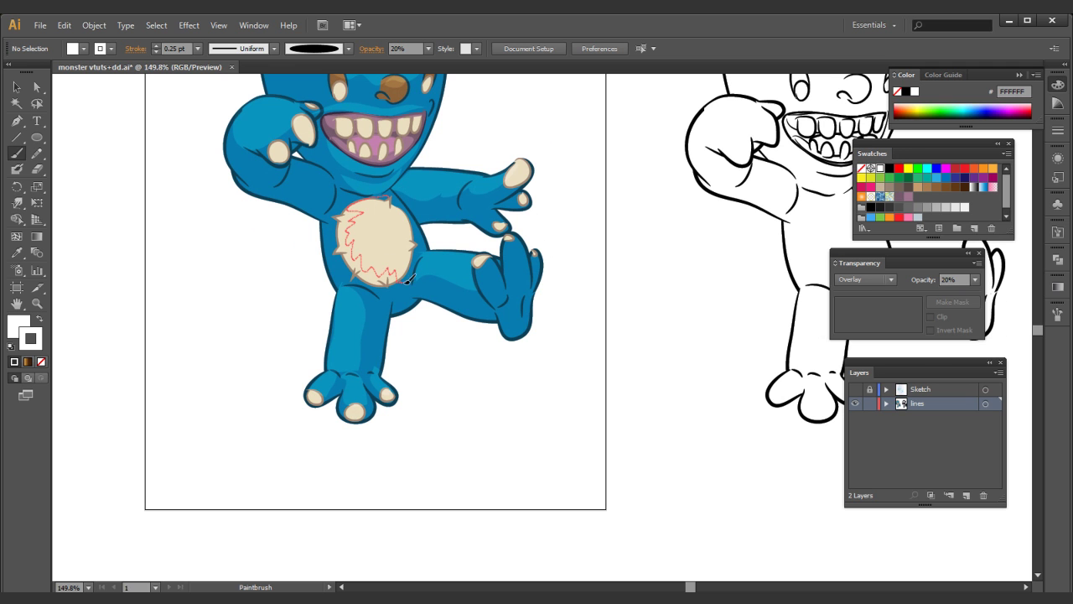
pyautogui.moveTo(425, 245); pyautogui.dragTo(424, 244)
# - Paint highlights on the bumps at the sides of the head and on the forearm of the bent arm
pyautogui.scroll(2, 394, 252)
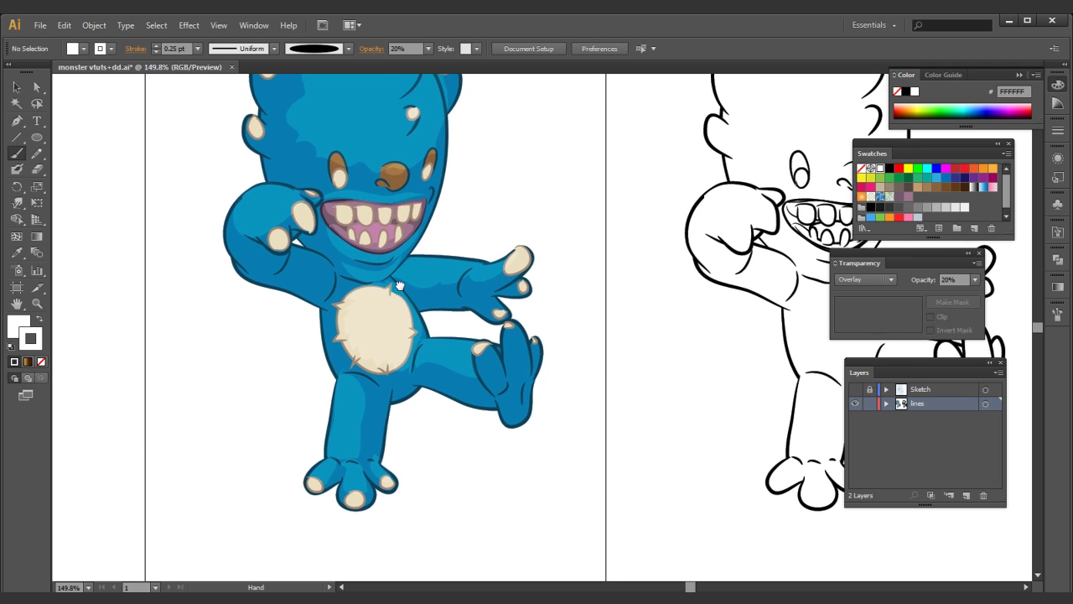
pyautogui.scroll(3, 390, 277)
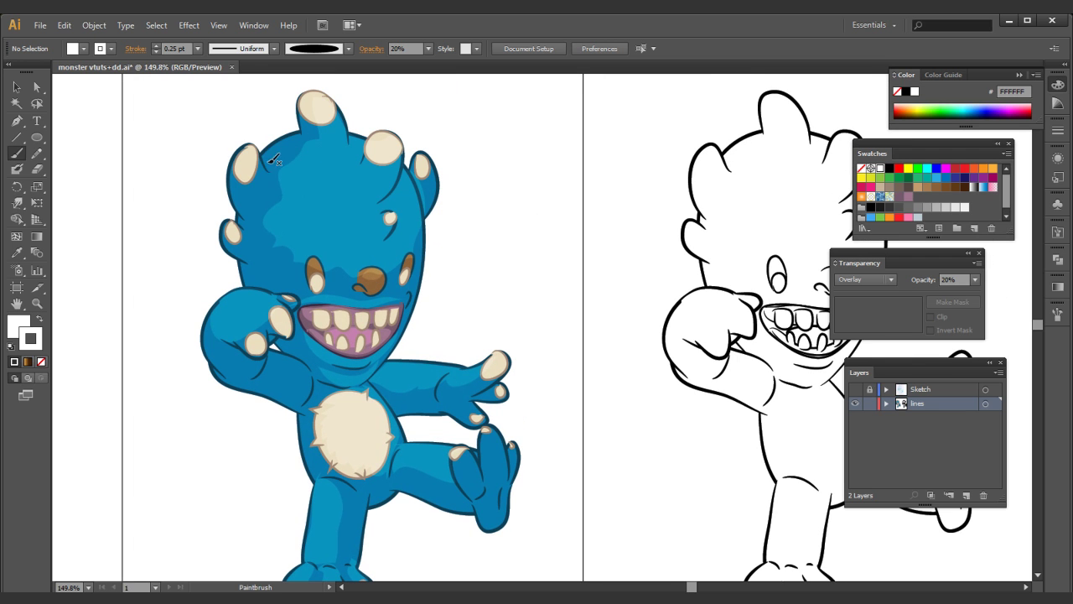
pyautogui.moveTo(251, 151)
pyautogui.mouseDown()
pyautogui.moveTo(256, 189)
pyautogui.moveTo(255, 149)
pyautogui.mouseUp()
pyautogui.moveTo(236, 225); pyautogui.dragTo(253, 248)
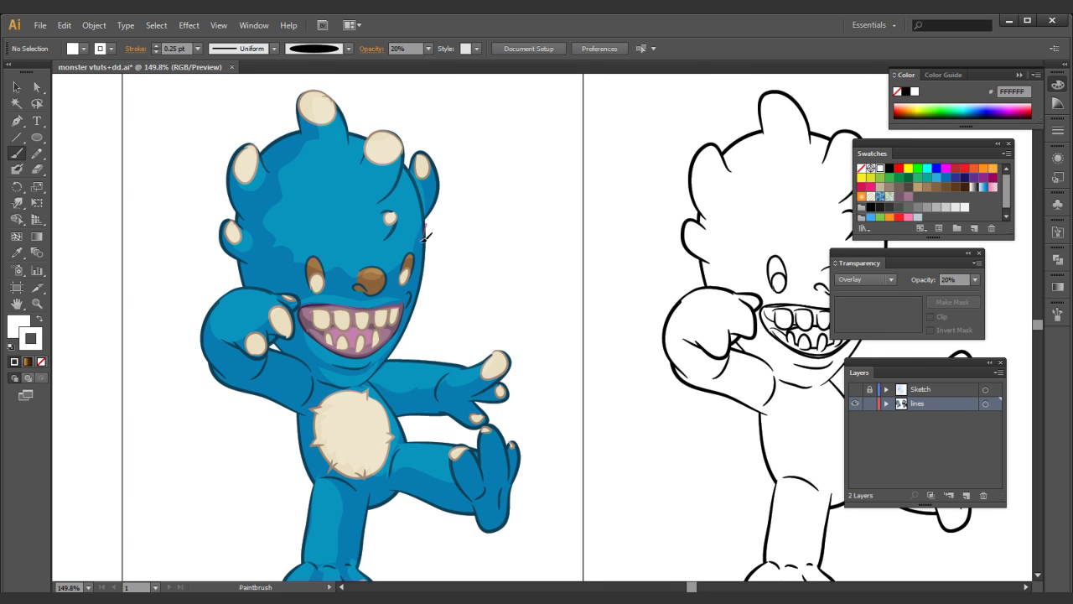
pyautogui.scroll(-2, 323, 276)
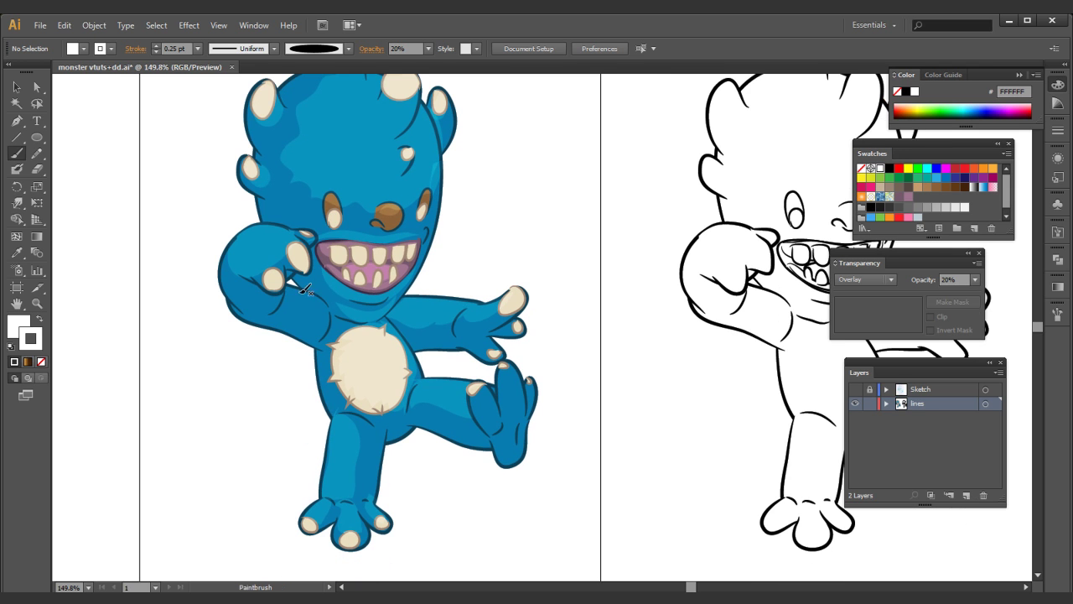
pyautogui.moveTo(293, 294); pyautogui.dragTo(340, 303)
# - Select the blue head shape with all matching blue body shapes and place a duplicate of them beside the artboard
pyautogui.keyDown('ctrl'); pyautogui.keyDown('alt'); pyautogui.click(407, 304); pyautogui.keyUp('alt'); pyautogui.keyUp('ctrl')
pyautogui.keyDown('ctrl'); pyautogui.keyDown('alt'); pyautogui.click(411, 301); pyautogui.keyUp('alt'); pyautogui.keyUp('ctrl')
pyautogui.keyDown('ctrl'); pyautogui.keyDown('alt'); pyautogui.click(411, 299); pyautogui.keyUp('alt'); pyautogui.keyUp('ctrl')
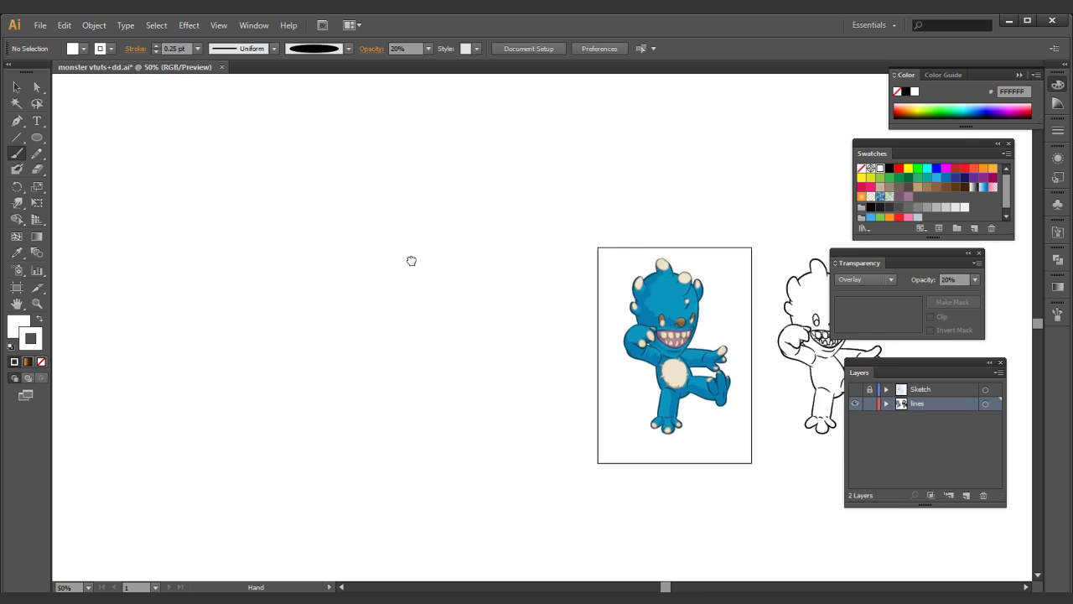
pyautogui.moveTo(639, 210); pyautogui.dragTo(442, 437)
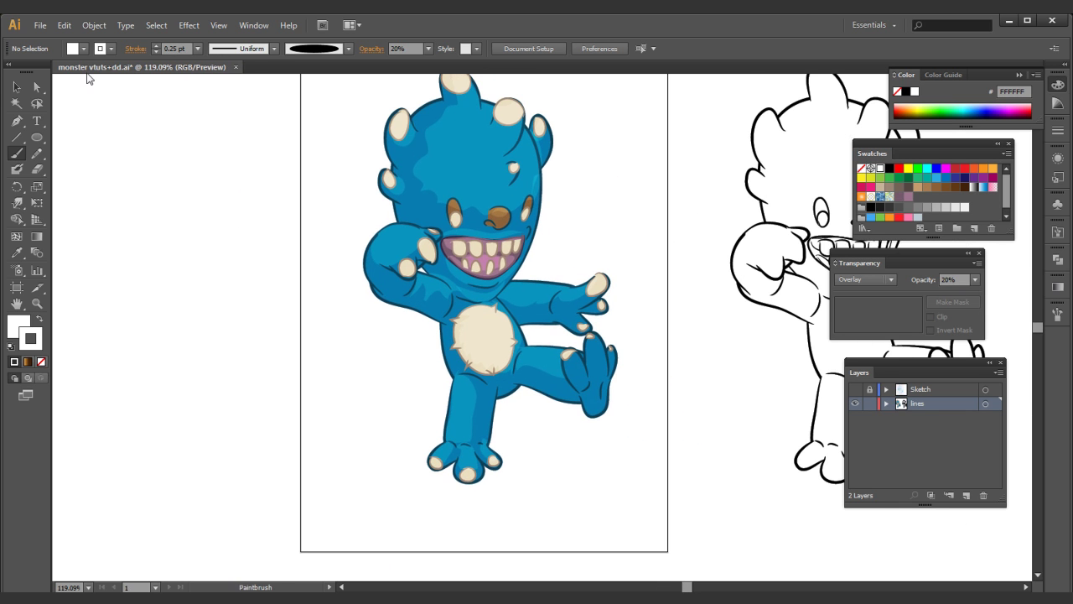
pyautogui.click(16, 86)
pyautogui.moveTo(446, 182); pyautogui.dragTo(426, 231)
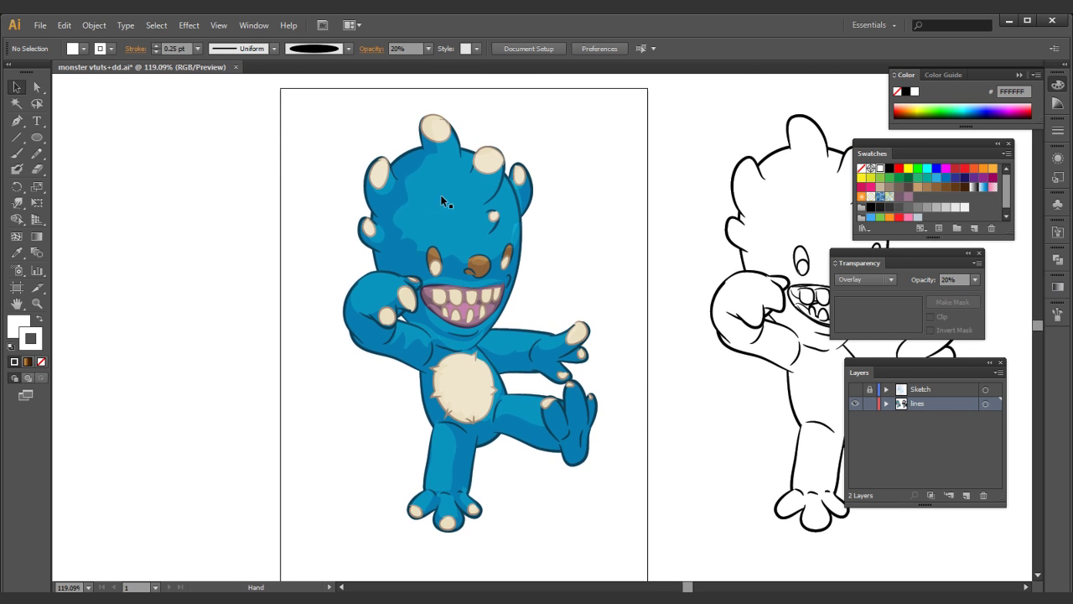
pyautogui.click(397, 251)
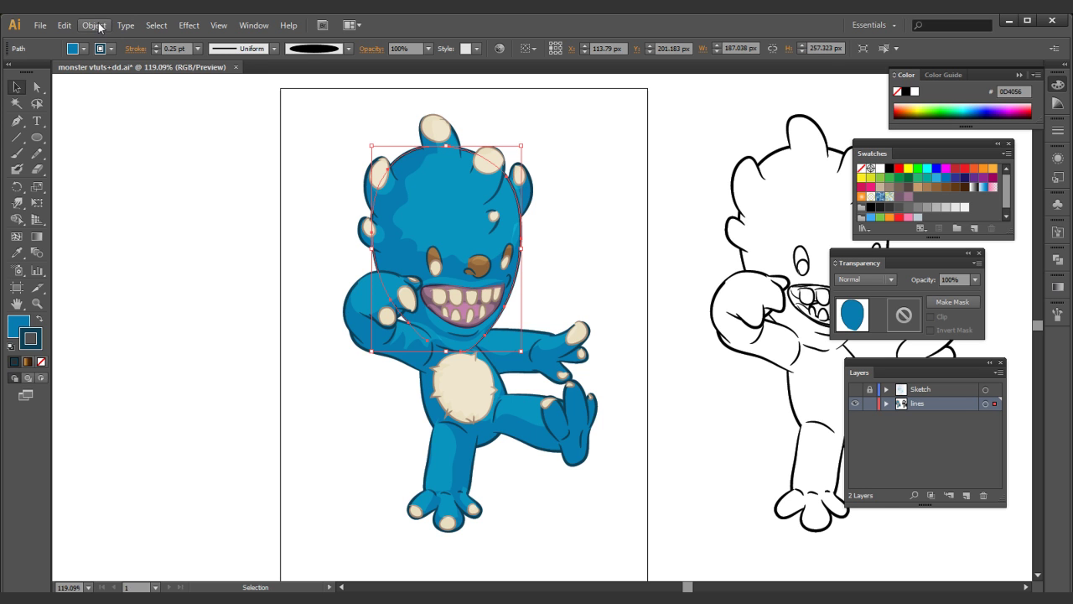
pyautogui.click(158, 28)
pyautogui.moveTo(172, 155)
pyautogui.click(65, 211)
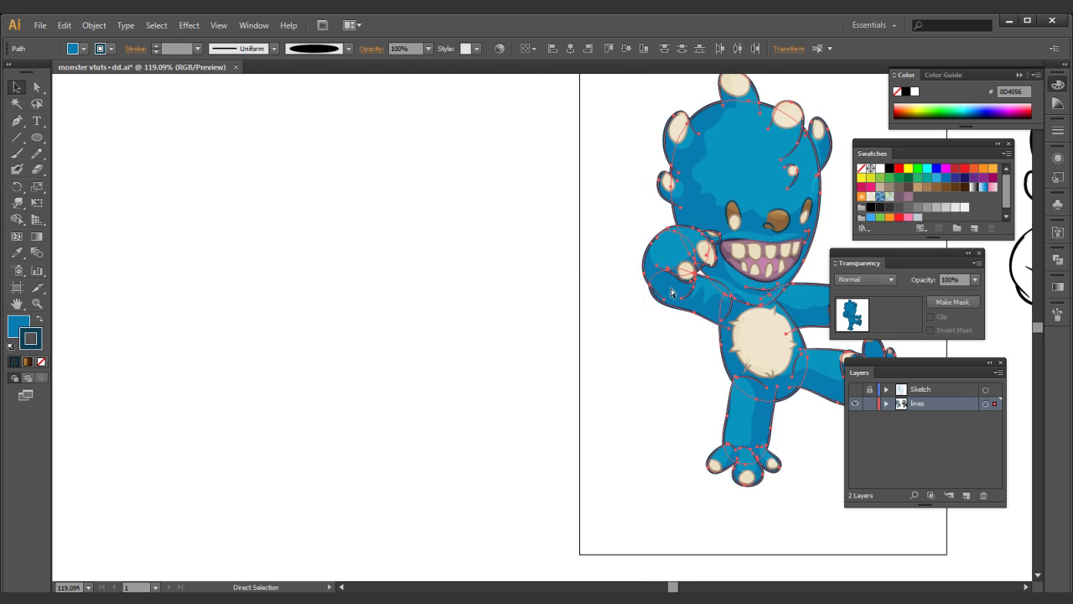
pyautogui.click(362, 257)
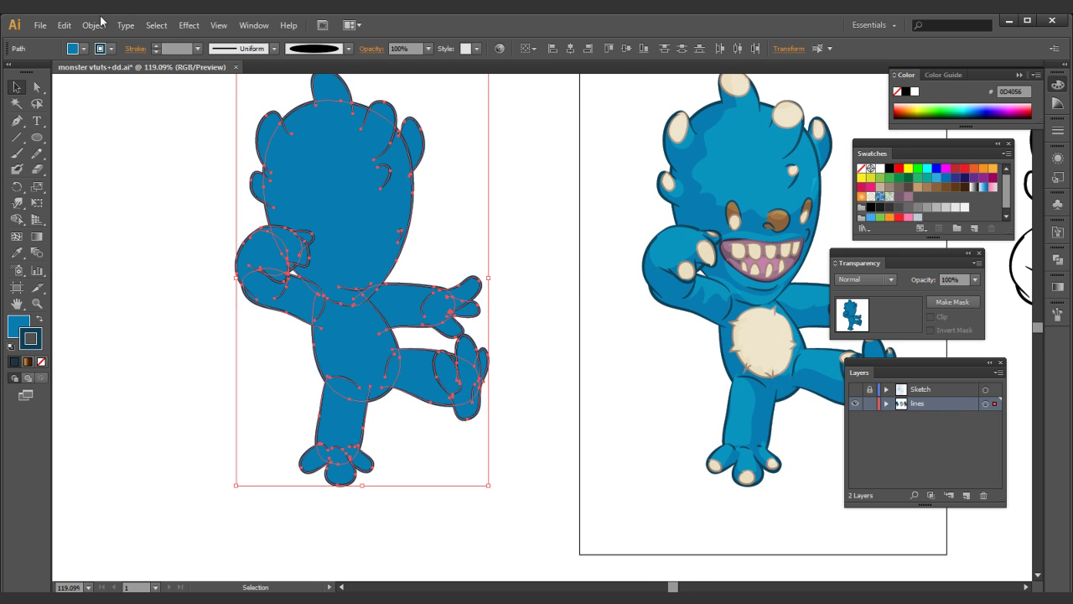
# - Outline the strokes of the duplicated body shapes and unite everything into a single silhouette
pyautogui.click(95, 24)
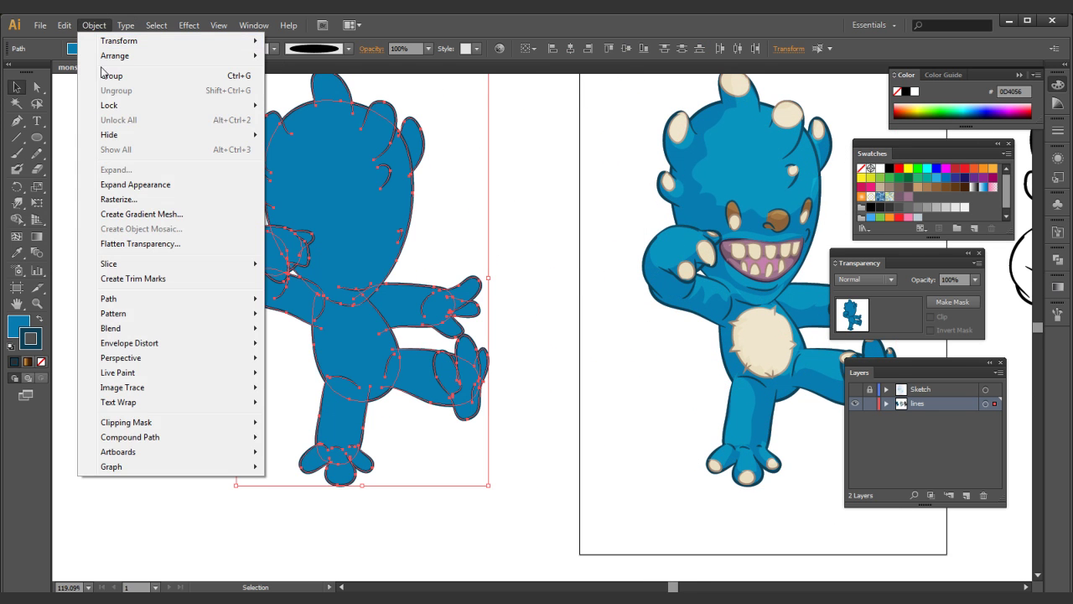
pyautogui.moveTo(109, 299)
pyautogui.click(303, 333)
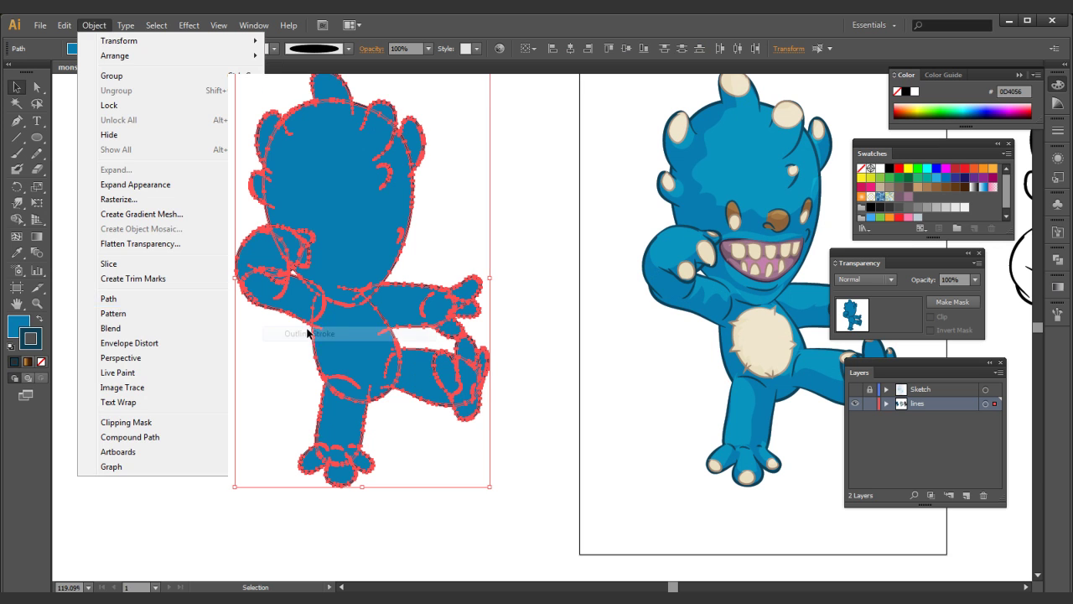
pyautogui.click(1058, 259)
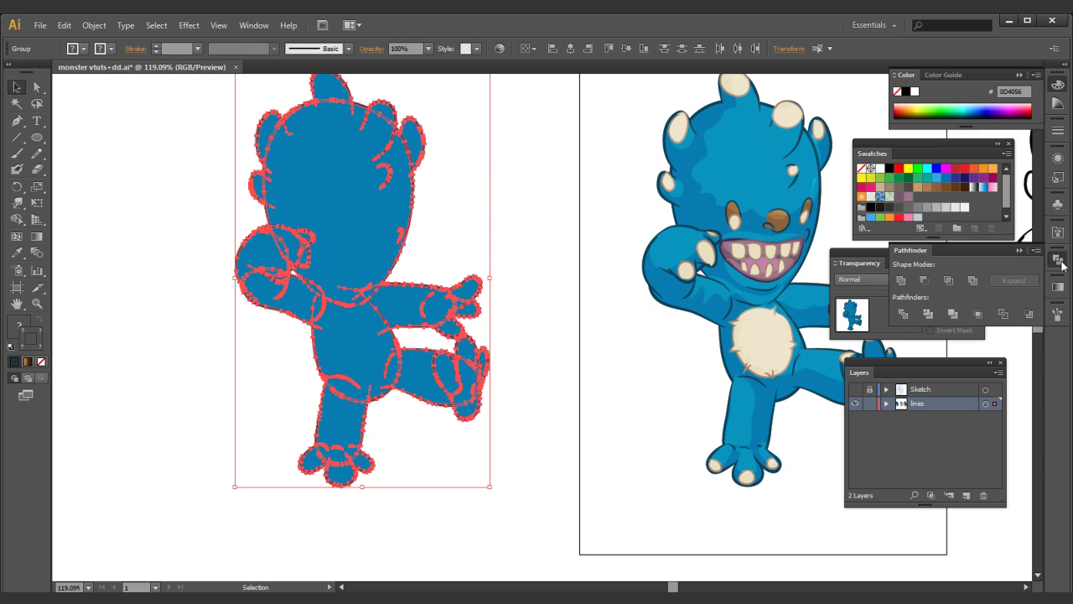
pyautogui.click(903, 279)
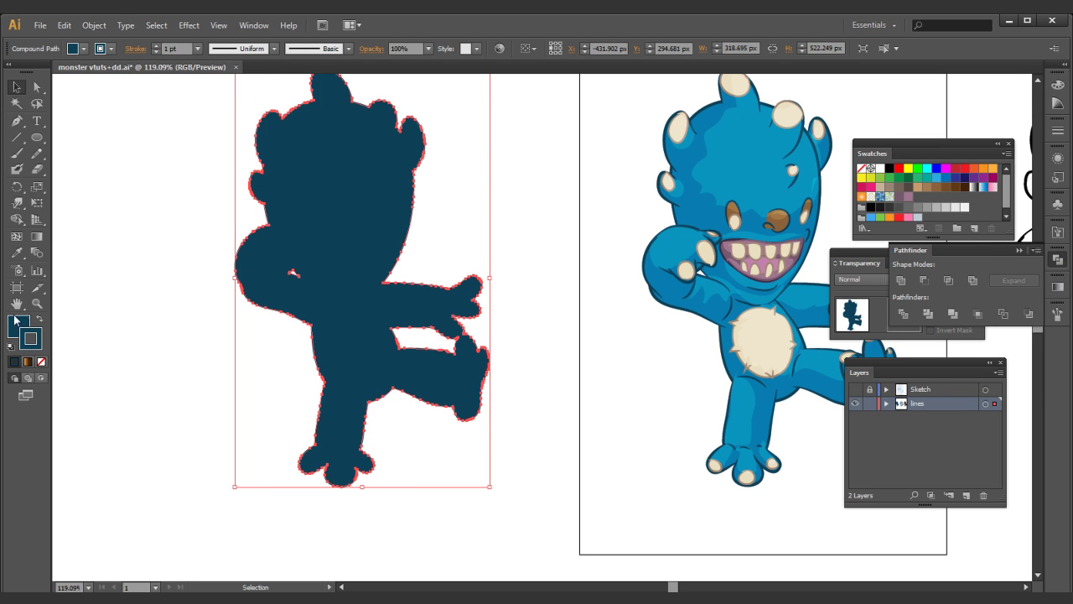
# - Remove the stroke from the united silhouette
pyautogui.click(28, 361)
pyautogui.click(29, 363)
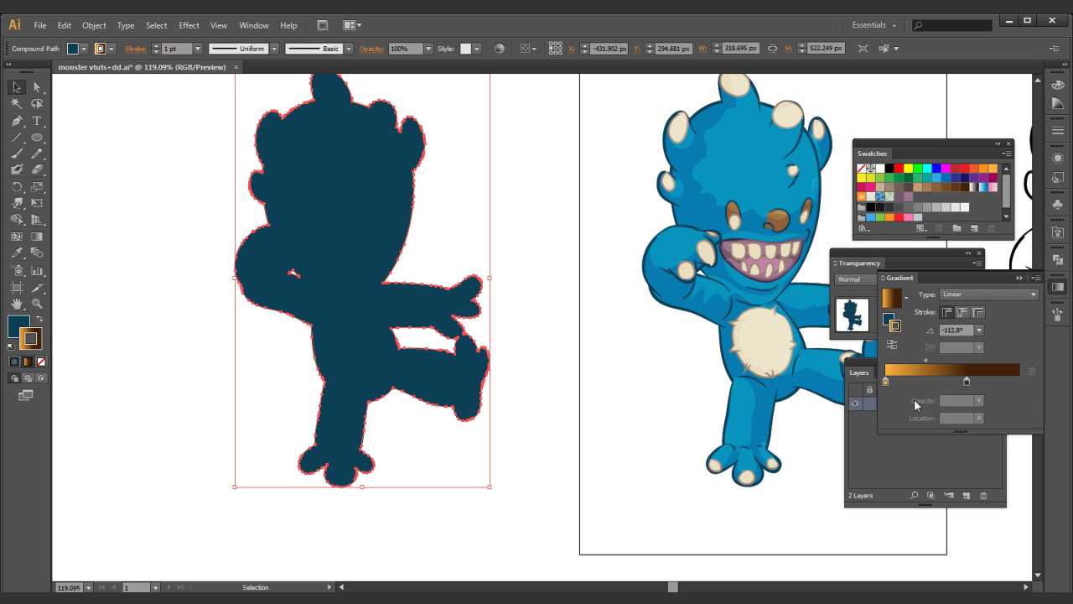
pyautogui.click(42, 361)
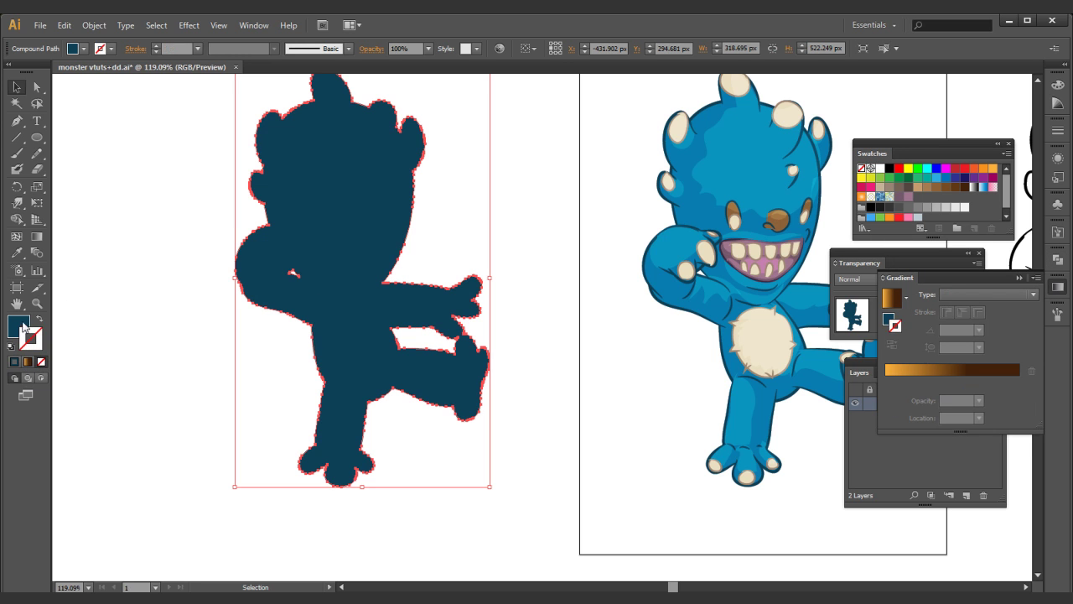
# - Fill the silhouette with a linear gradient and set its first colour stop to white (FFFFFF)
pyautogui.click(19, 329)
pyautogui.click(1058, 288)
pyautogui.click(890, 372)
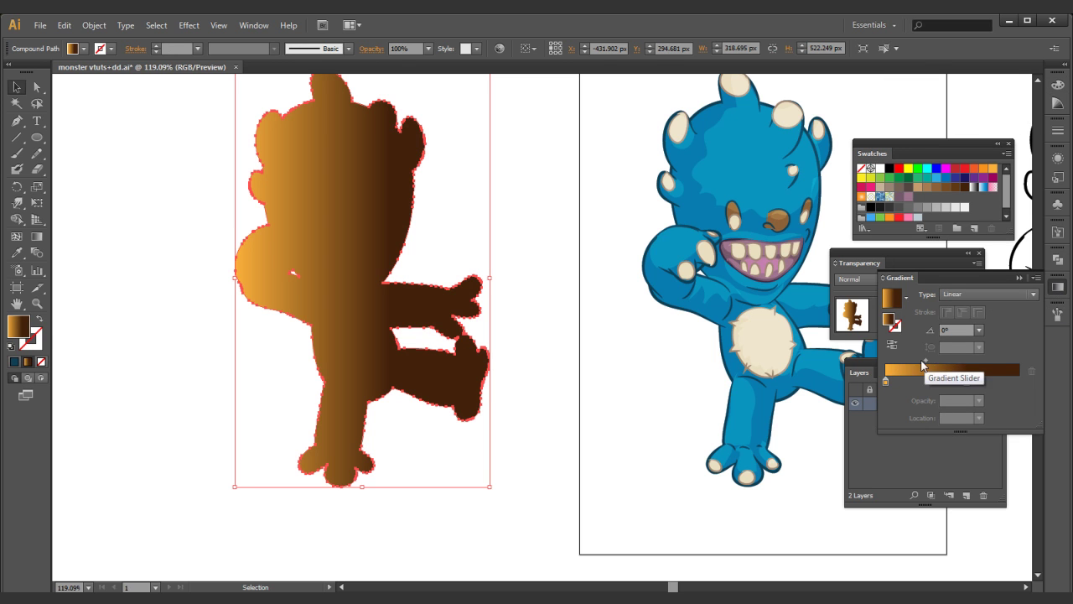
pyautogui.doubleClick(885, 380)
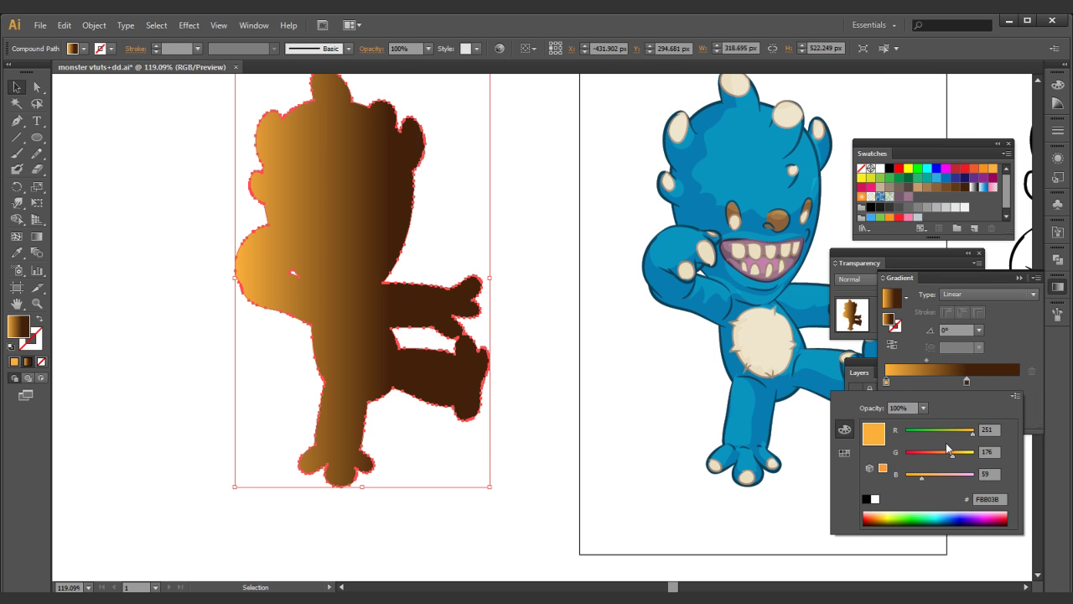
pyautogui.click(874, 498)
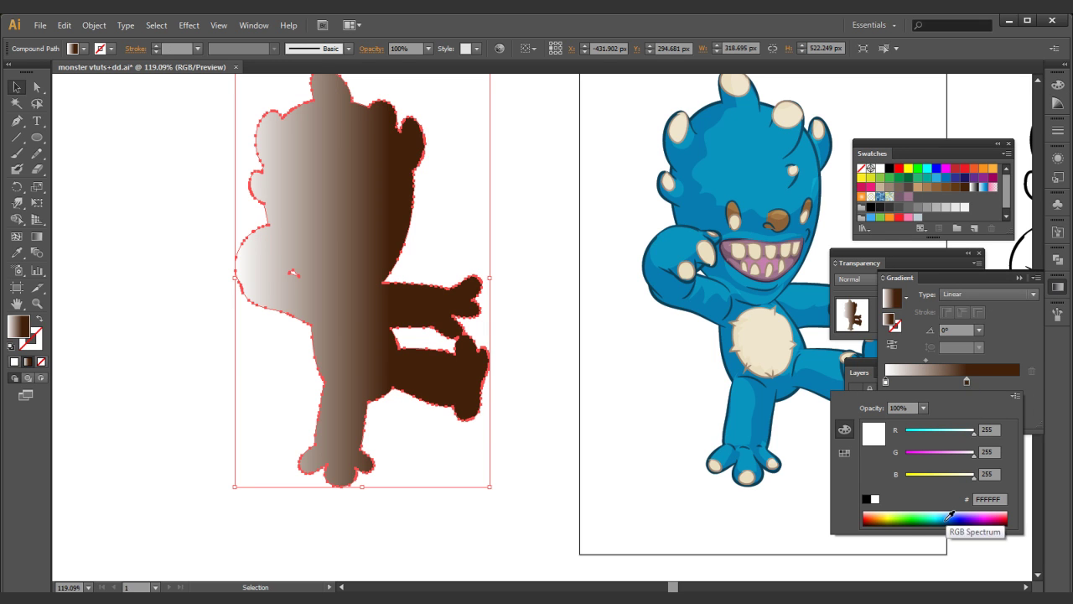
# - Place the silhouette's brown gradient stop at about 62% and redraw the gradient diagonally from upper right to lower left at about -115°
pyautogui.click(968, 380)
pyautogui.moveTo(967, 381)
pyautogui.mouseDown()
pyautogui.moveTo(1008, 378)
pyautogui.moveTo(968, 379)
pyautogui.mouseUp()
pyautogui.press('space')
pyautogui.moveTo(541, 281); pyautogui.dragTo(432, 301)
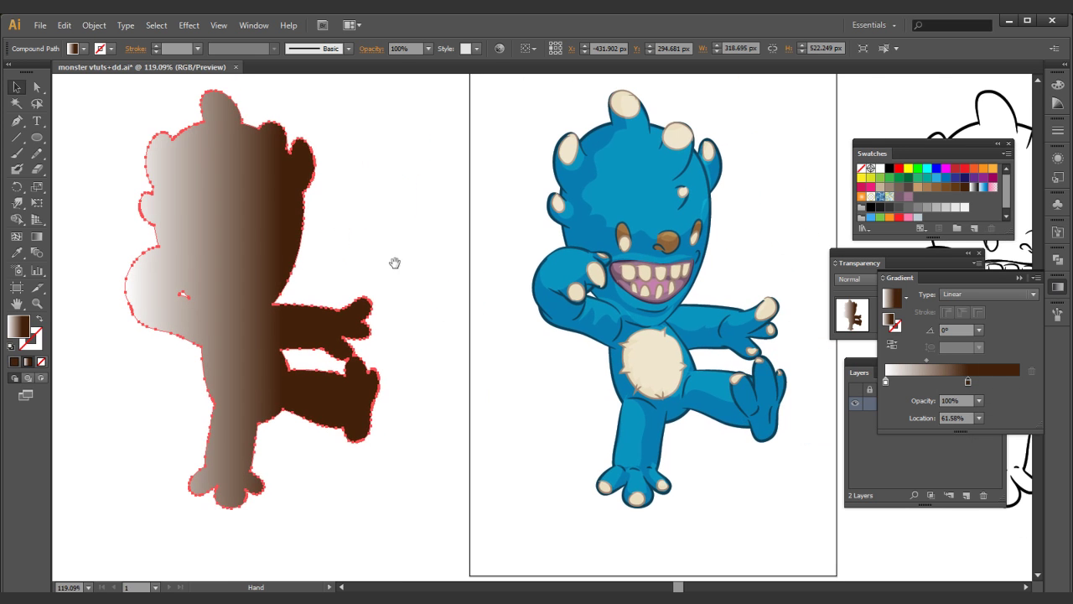
pyautogui.press('g')
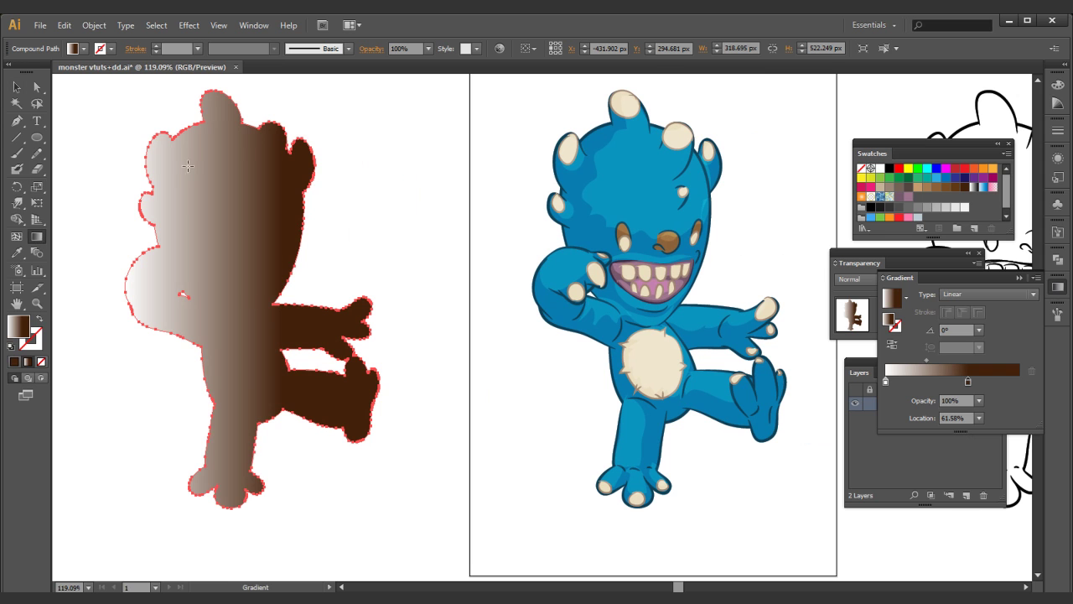
pyautogui.moveTo(711, 134); pyautogui.dragTo(652, 178)
pyautogui.moveTo(328, 106); pyautogui.dragTo(273, 236)
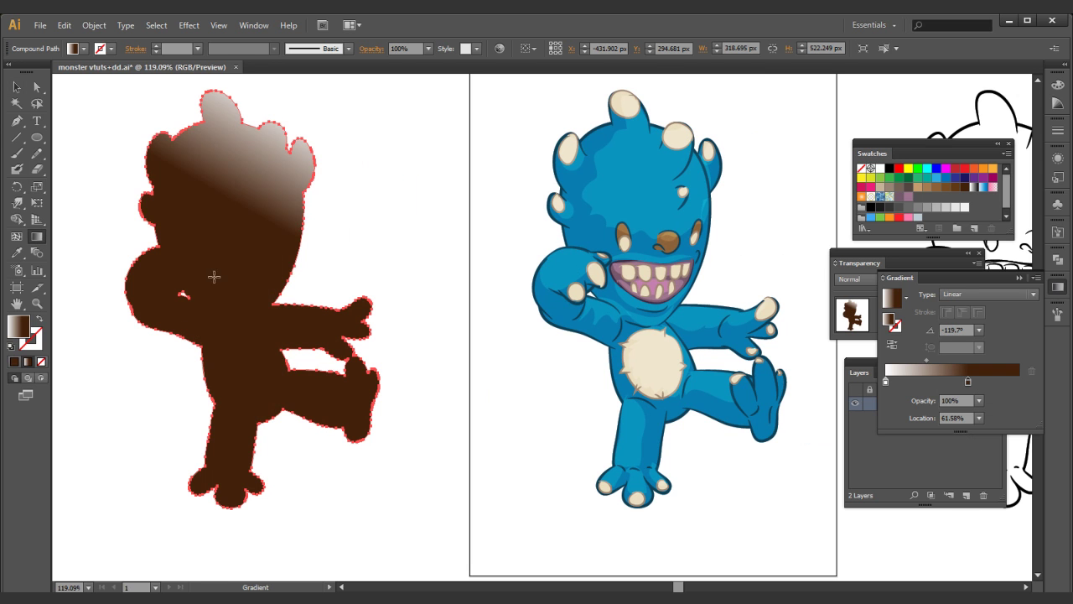
pyautogui.moveTo(327, 106); pyautogui.dragTo(189, 406)
# - Select the monster artwork together with the gradient silhouette and centre-align them horizontally and vertically
pyautogui.press('v')
pyautogui.moveTo(517, 121); pyautogui.dragTo(790, 534)
pyautogui.press('a')
pyautogui.click(692, 383)
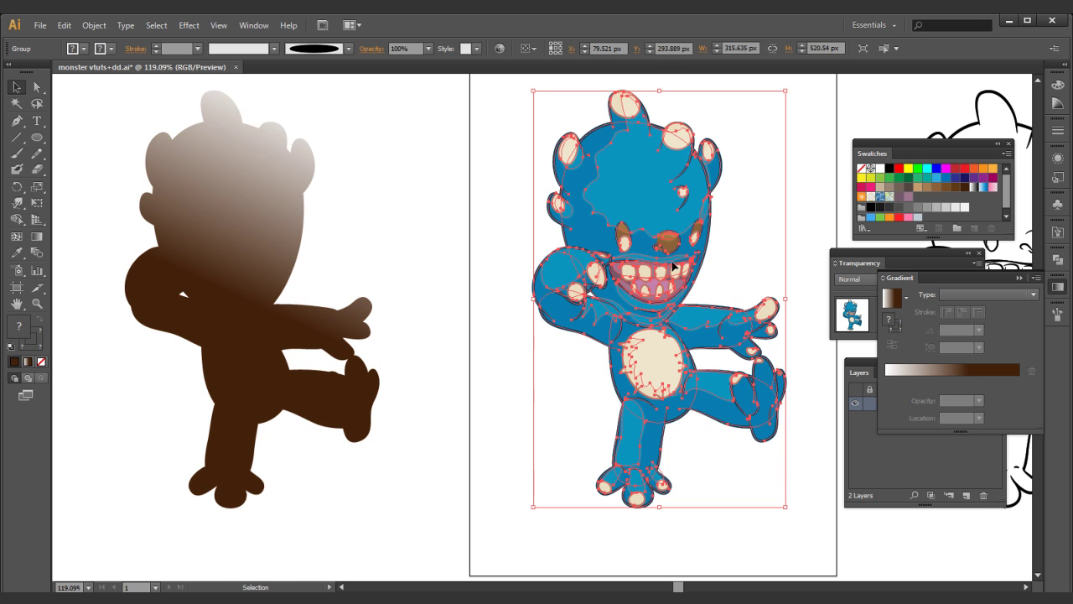
pyautogui.keyDown('shift'); pyautogui.click(292, 258); pyautogui.keyUp('shift')
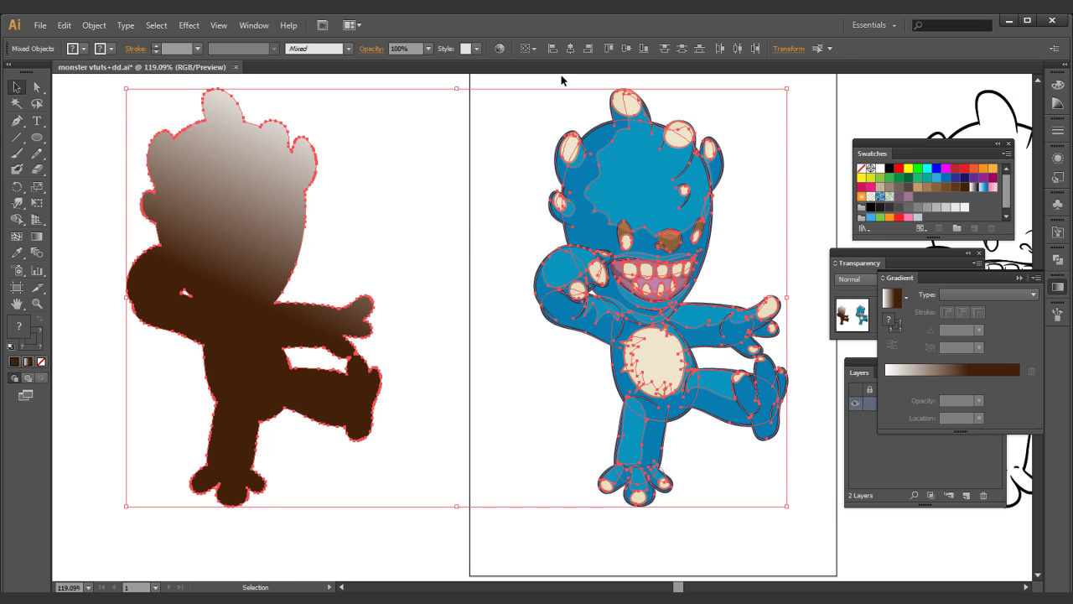
pyautogui.click(572, 49)
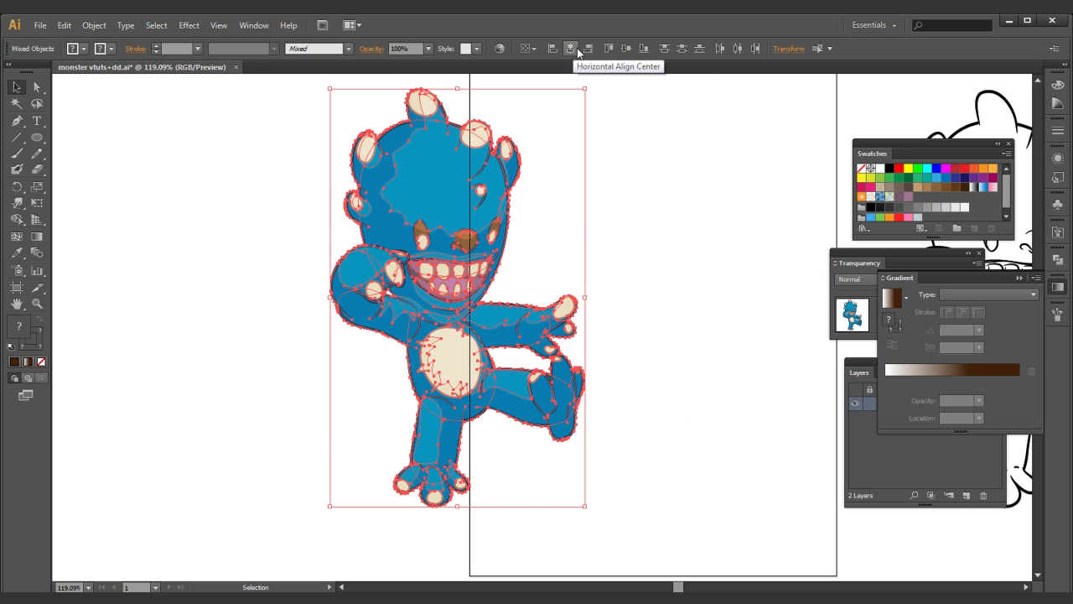
pyautogui.click(627, 50)
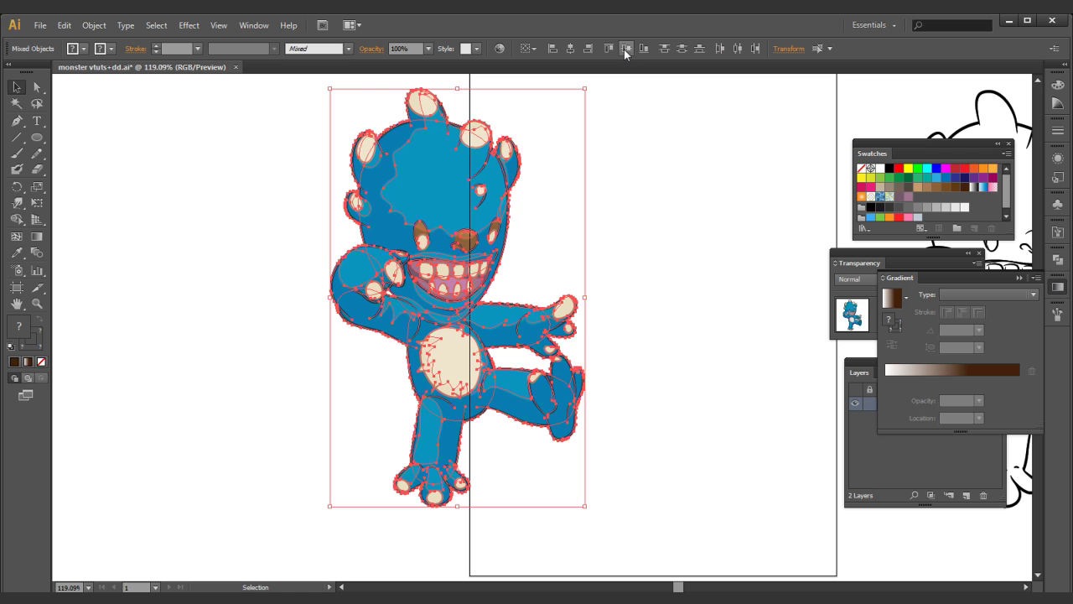
# - Arrange the monster artwork behind the gradient silhouette and select the silhouette
pyautogui.click(568, 179)
pyautogui.click(530, 197)
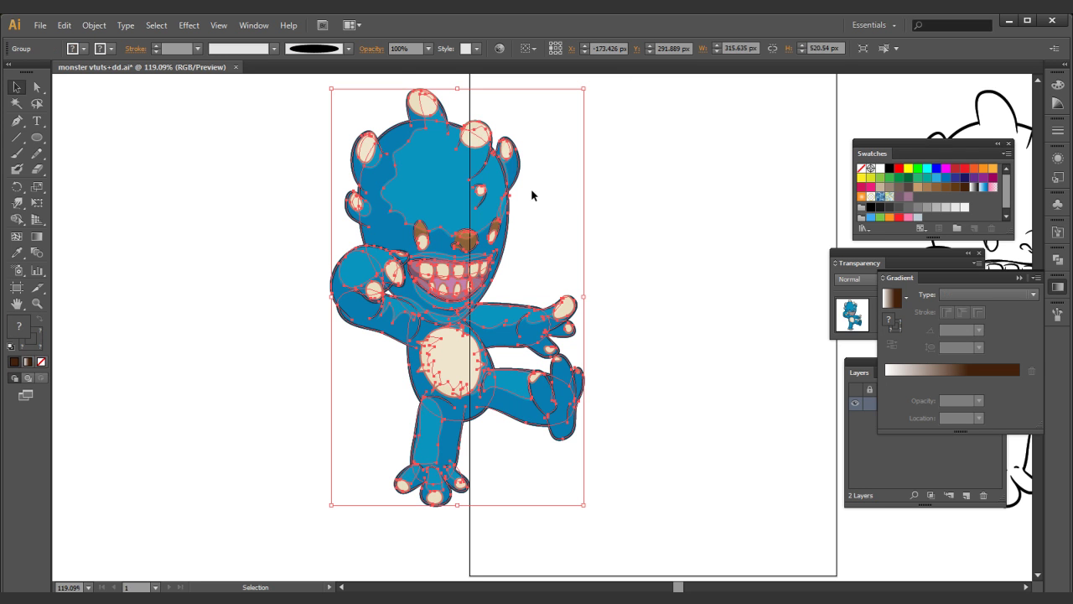
pyautogui.press('a')
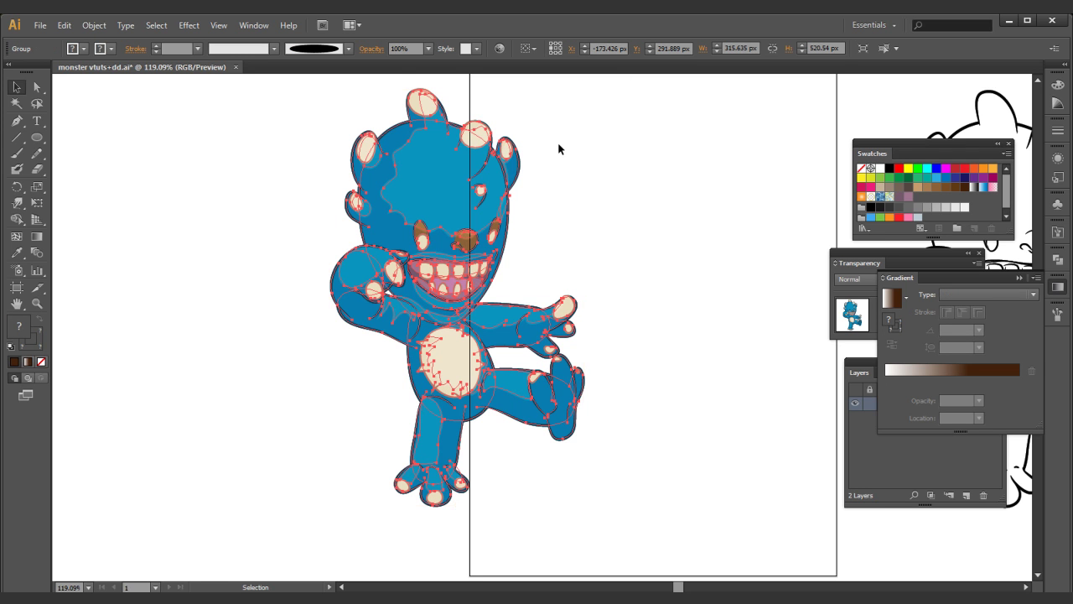
pyautogui.press('.')
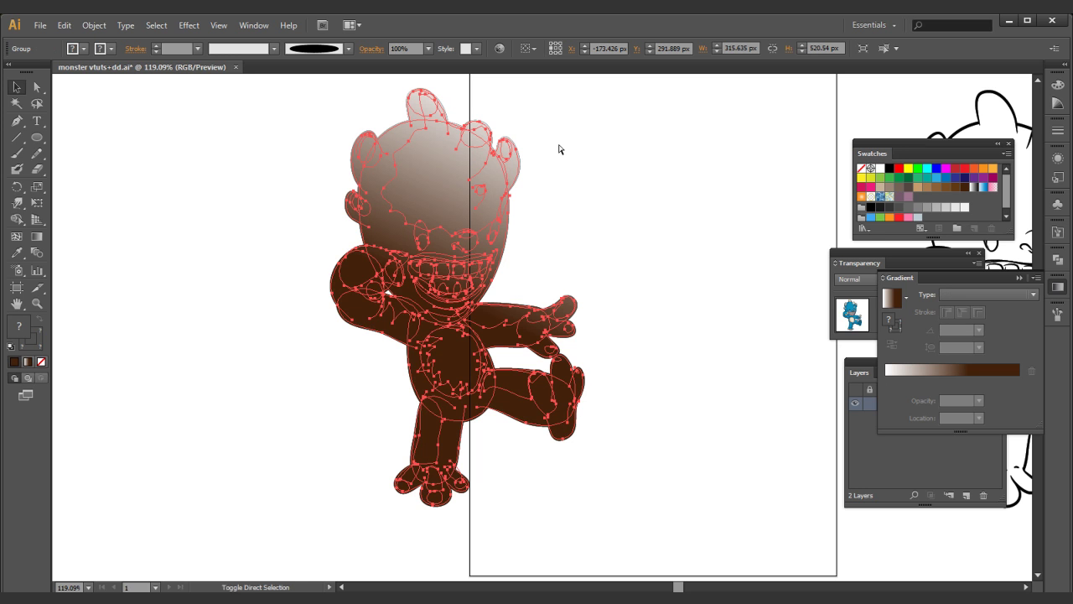
pyautogui.press('v')
pyautogui.hotkey('ctrl', '8')
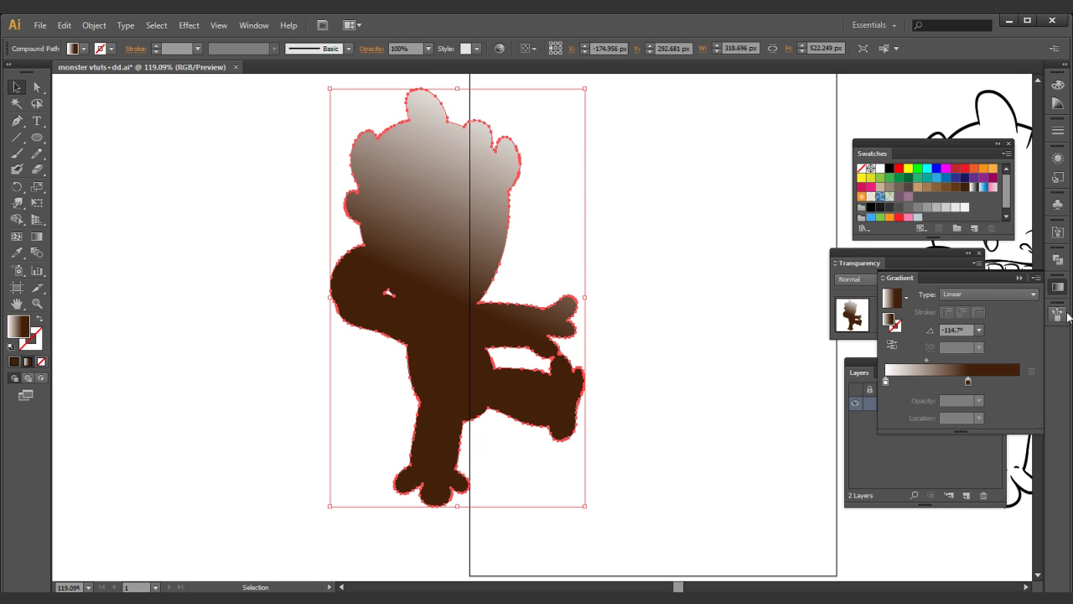
# - Set the silhouette's blending mode to Overlay and redraw its gradient diagonally across the whole body at about -119°
pyautogui.click(876, 264)
pyautogui.click(864, 279)
pyautogui.click(855, 405)
pyautogui.press('g')
pyautogui.moveTo(480, 189); pyautogui.dragTo(382, 483)
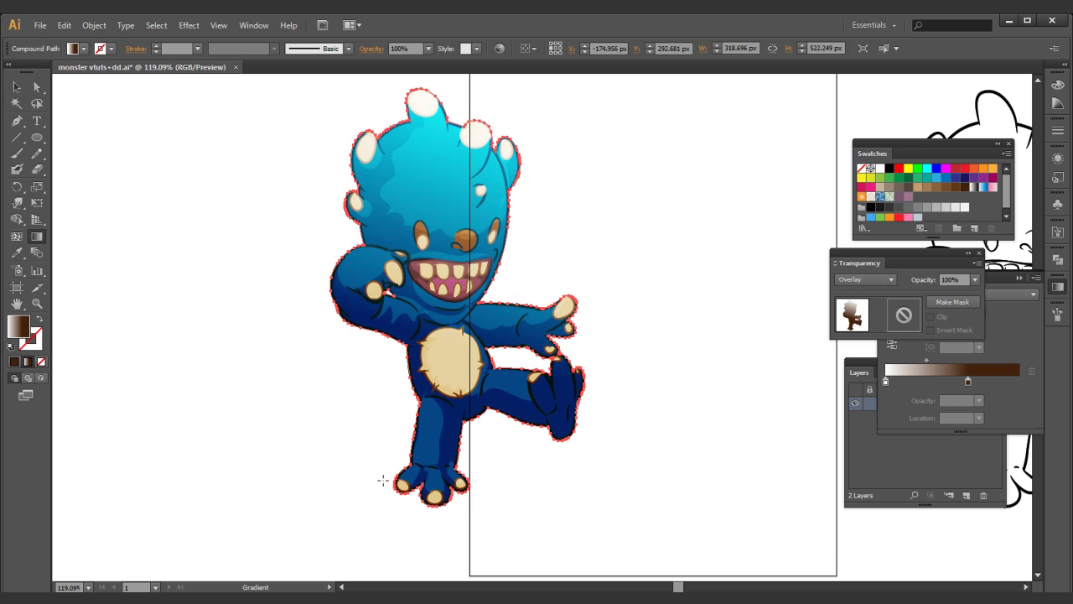
pyautogui.moveTo(587, 156); pyautogui.dragTo(363, 570)
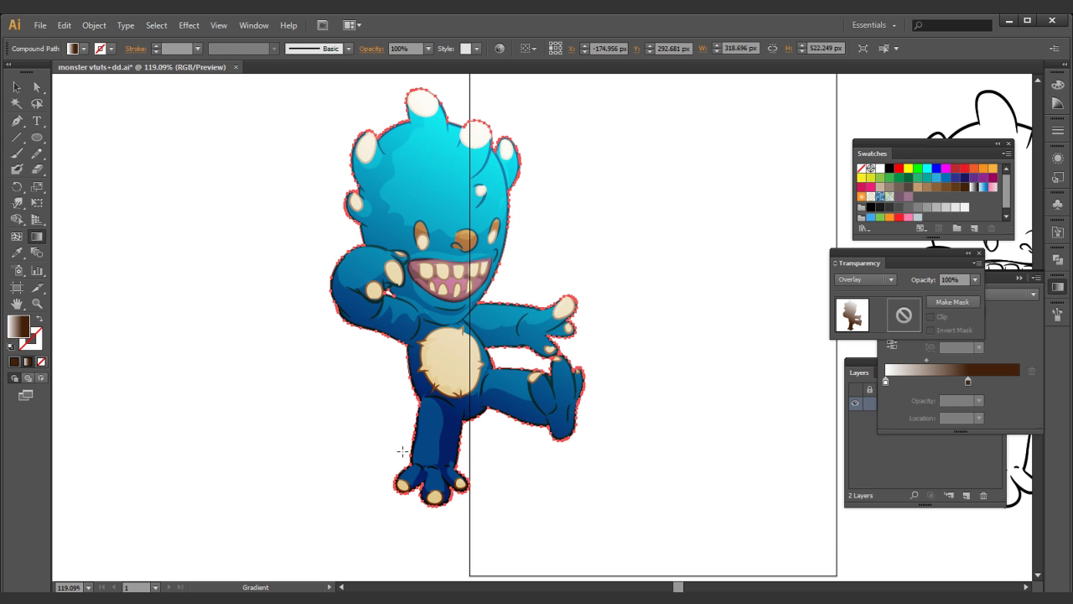
# - Shift the silhouette's brown gradient stop to a location of about 96%
pyautogui.moveTo(968, 381); pyautogui.dragTo(1025, 386)
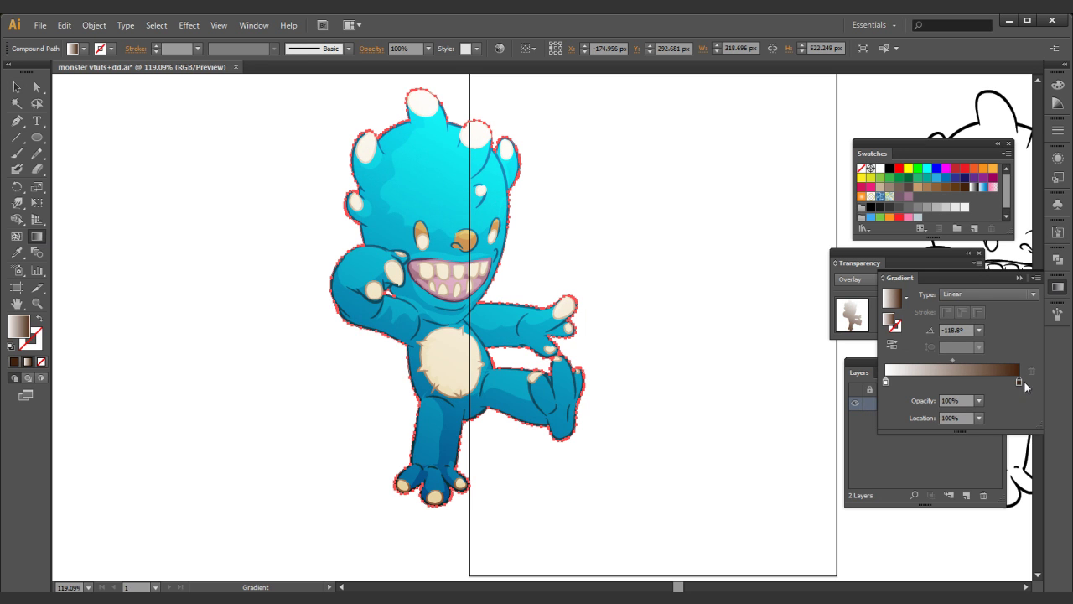
pyautogui.click(1008, 383)
pyautogui.hotkey('ctrl', 'z')
pyautogui.moveTo(1019, 381); pyautogui.dragTo(1013, 381)
# - Reduce the Overlay silhouette's opacity to 40% and deselect it
pyautogui.click(865, 266)
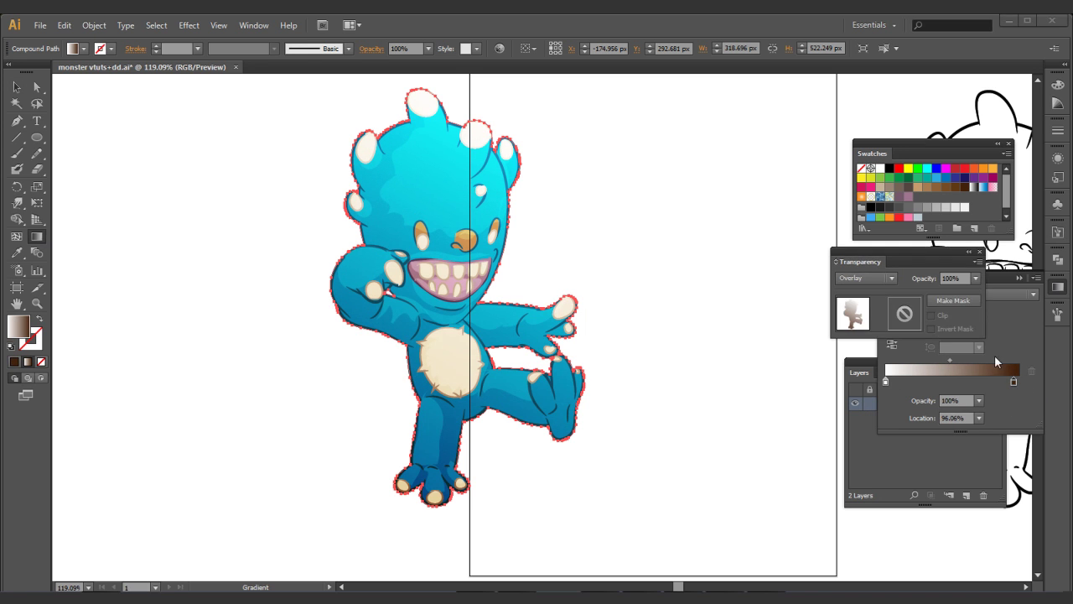
pyautogui.click(974, 278)
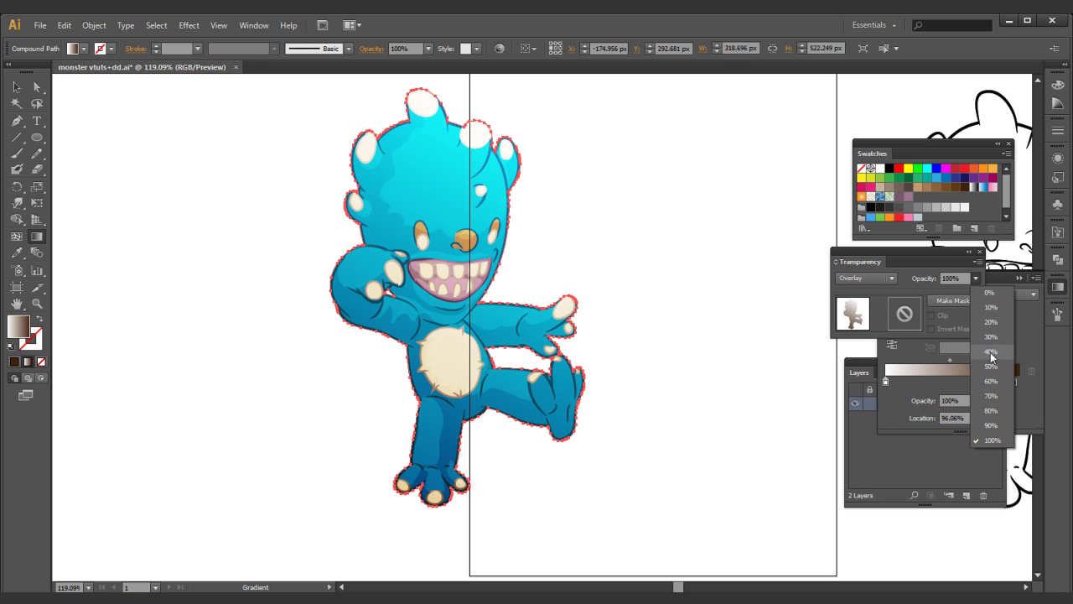
pyautogui.click(991, 351)
pyautogui.click(750, 284)
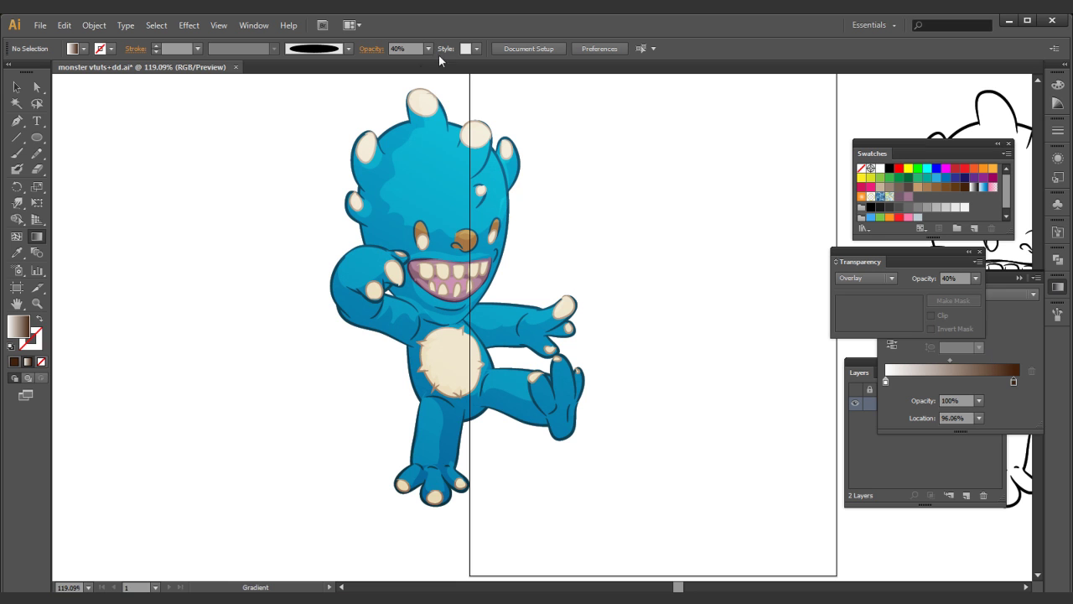
# - Move the monster artwork together with its gradient overlay back onto the artboard
pyautogui.press('v')
pyautogui.moveTo(283, 86); pyautogui.dragTo(654, 574)
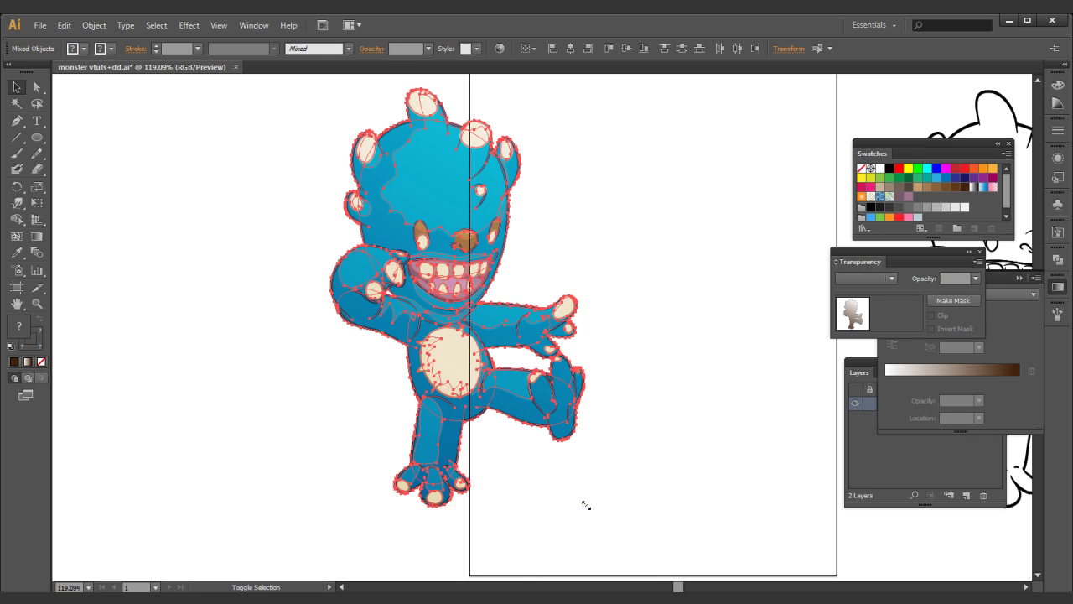
pyautogui.moveTo(484, 295); pyautogui.dragTo(681, 310)
pyautogui.click(802, 204)
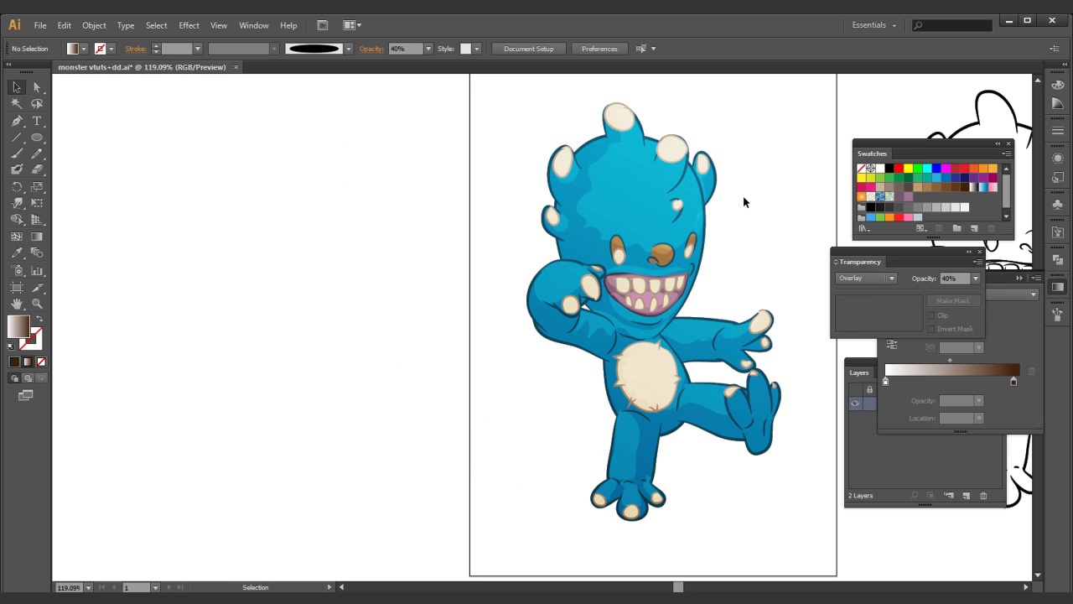
# - Place a duplicate of the gradient silhouette on the empty canvas beside the artboard
pyautogui.click(695, 205)
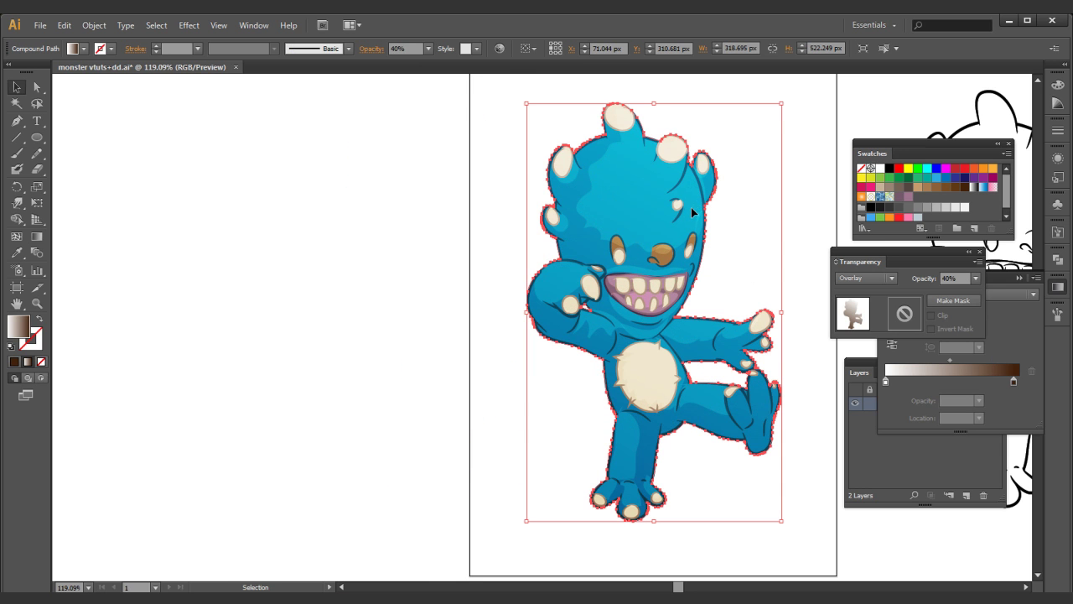
pyautogui.moveTo(690, 208); pyautogui.dragTo(378, 249)
pyautogui.hotkey('ctrl', 'z')
pyautogui.press('a')
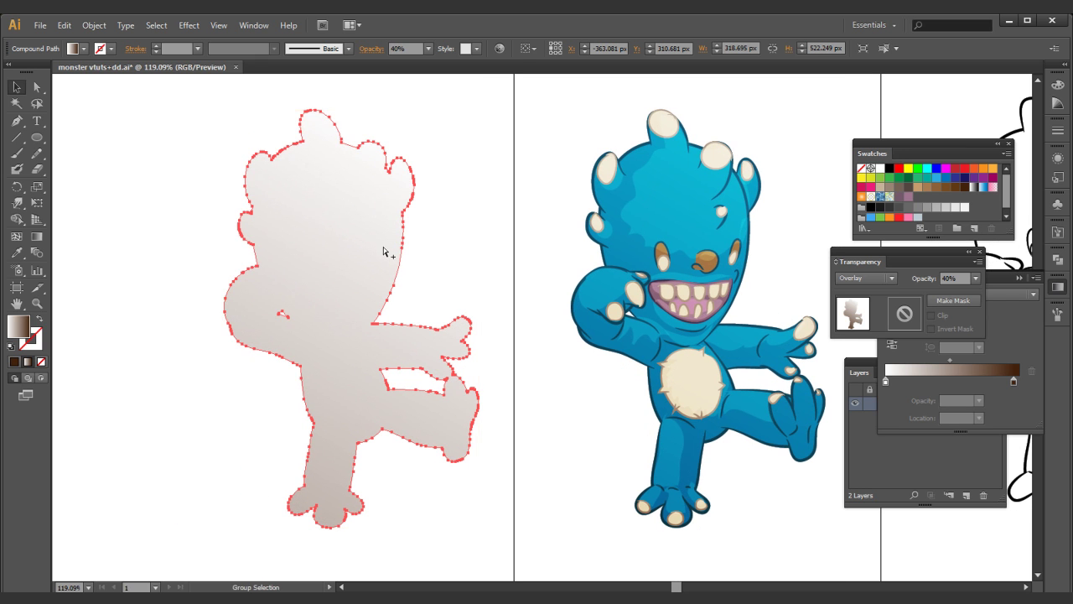
# - Duplicate the silhouette beside the artboard again, offsetting the new copy slightly to the left
pyautogui.hotkey('ctrl', 'shift', 'a')
pyautogui.press('v')
pyautogui.click(380, 254)
pyautogui.press('a')
pyautogui.hotkey('ctrl', 'shift', 'a')
pyautogui.press('v')
pyautogui.click(381, 255)
pyautogui.moveTo(379, 251); pyautogui.dragTo(374, 256)
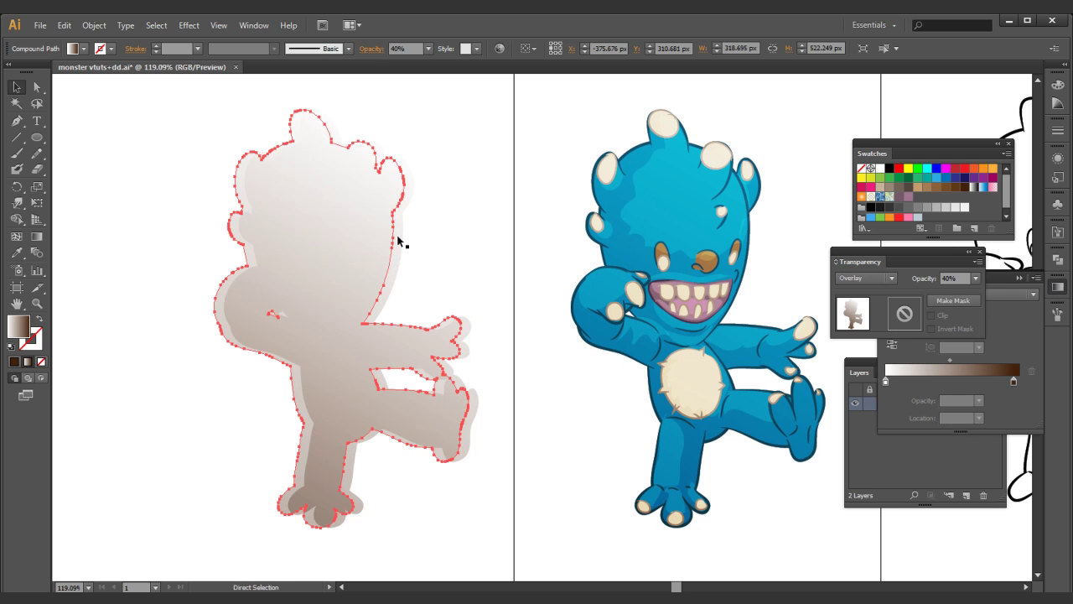
# - Select both offset silhouettes and subtract the front one with Minus Front, leaving thin edge slivers
pyautogui.hotkey('ctrl', 'a')
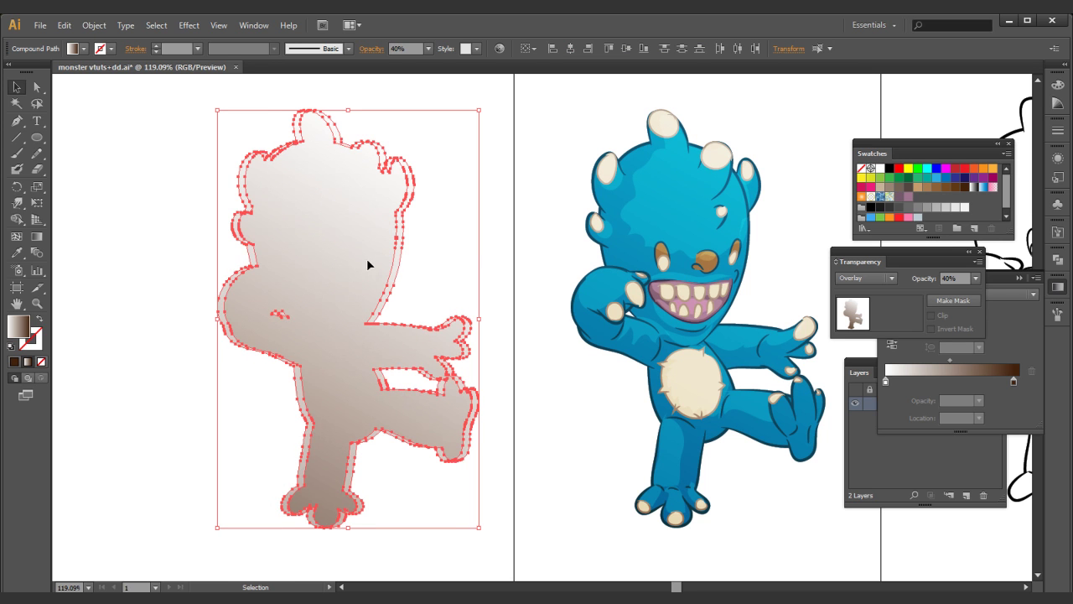
pyautogui.click(1058, 258)
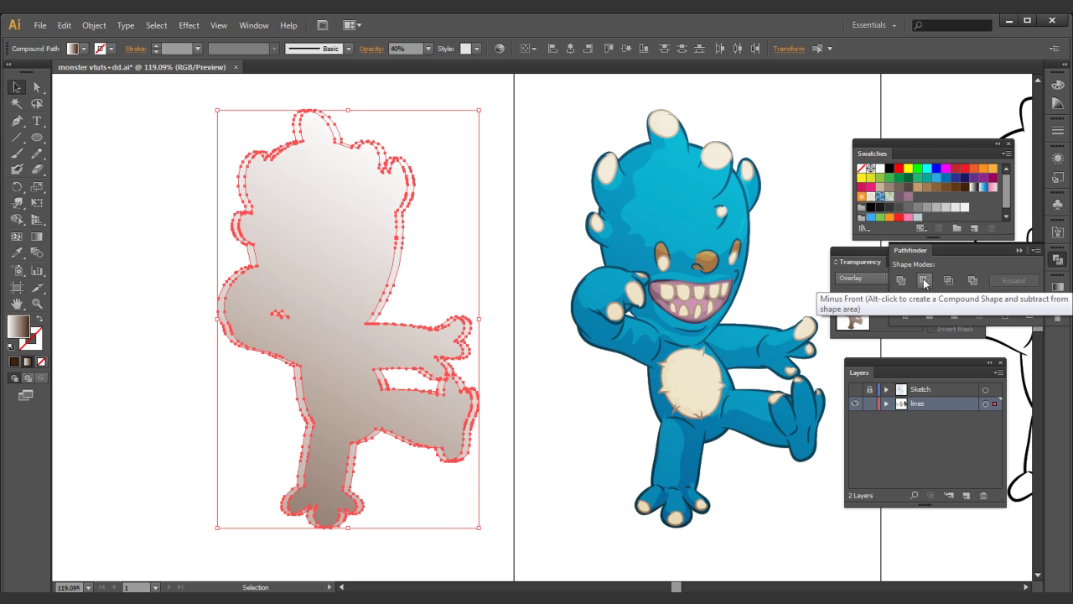
pyautogui.click(925, 283)
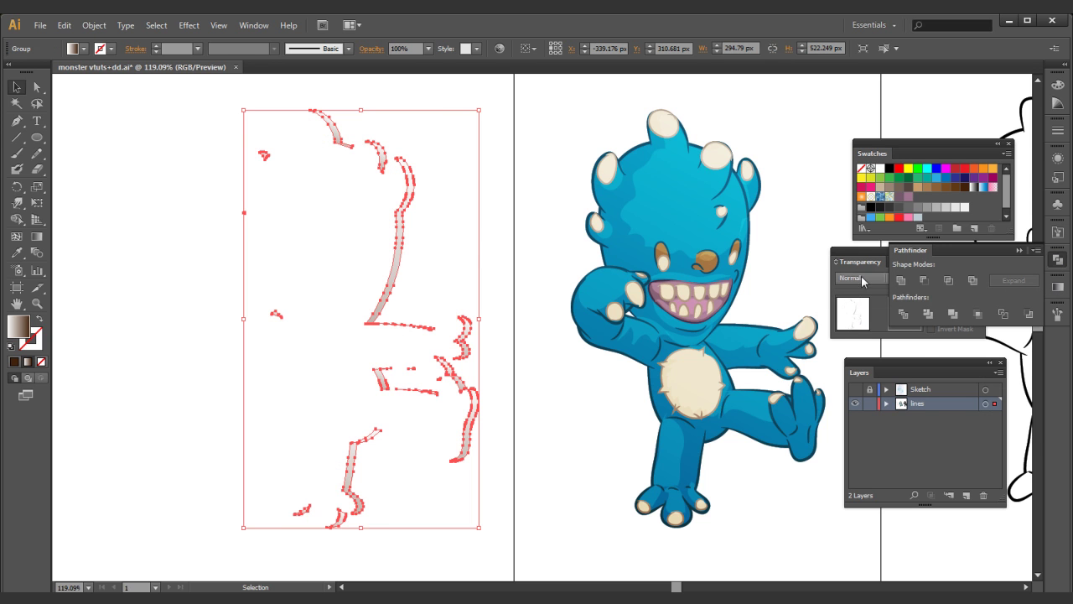
# - Fill the edge slivers with white and set their blending mode to Screen
pyautogui.moveTo(467, 241); pyautogui.dragTo(368, 242)
pyautogui.click(16, 251)
pyautogui.click(102, 239)
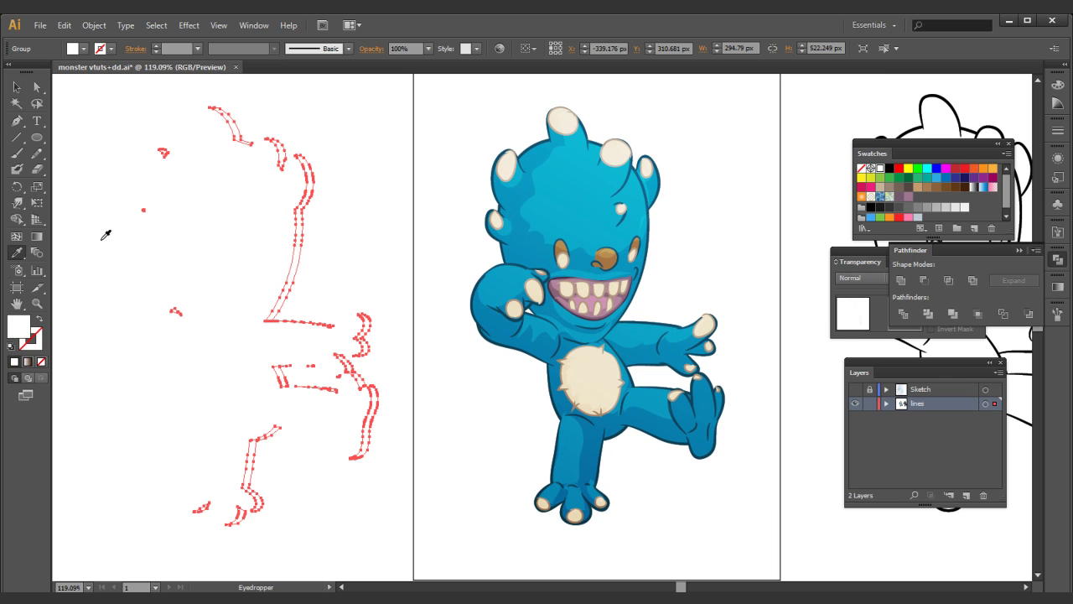
pyautogui.click(853, 278)
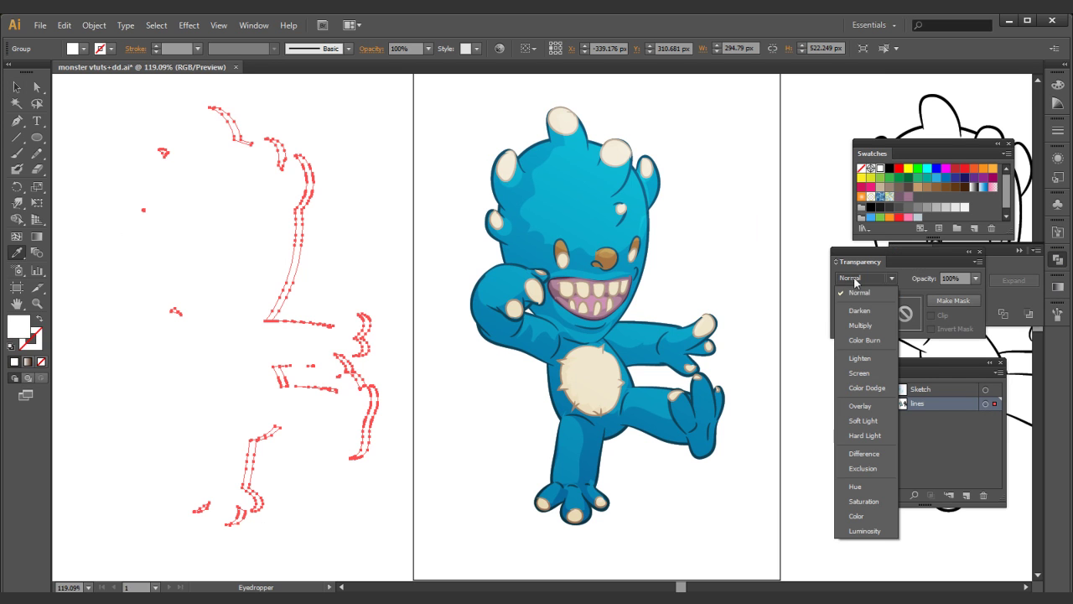
pyautogui.click(860, 373)
# - Move the white Screen slivers onto the monster, fitting them along its right-hand edges as rim highlights
pyautogui.press('v')
pyautogui.moveTo(304, 241); pyautogui.dragTo(648, 254)
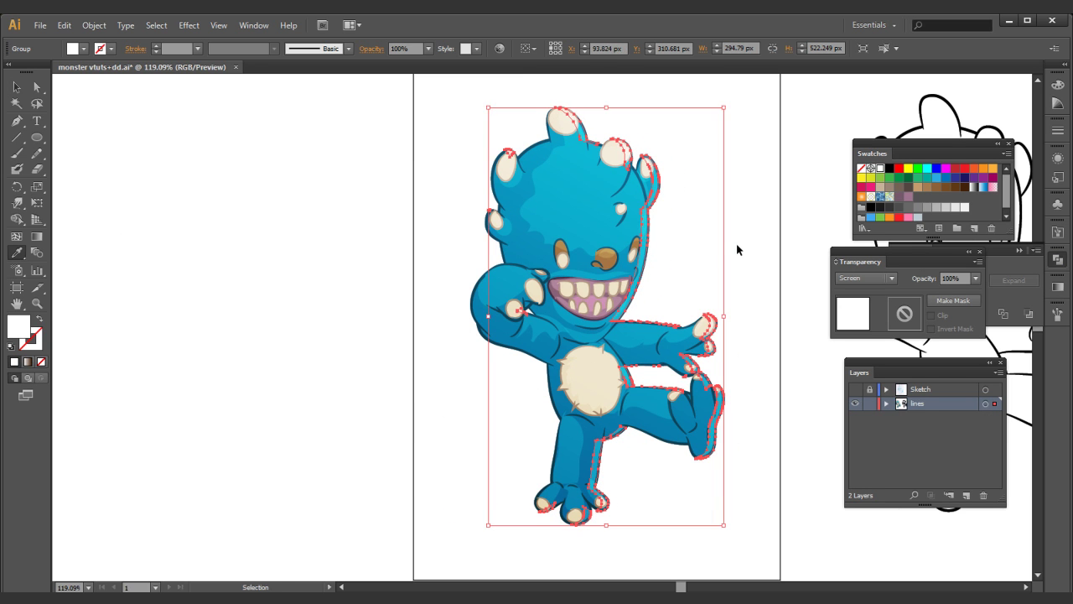
pyautogui.click(737, 243)
pyautogui.click(645, 252)
pyautogui.click(714, 294)
pyautogui.press('i')
pyautogui.hotkey('ctrl', '-')
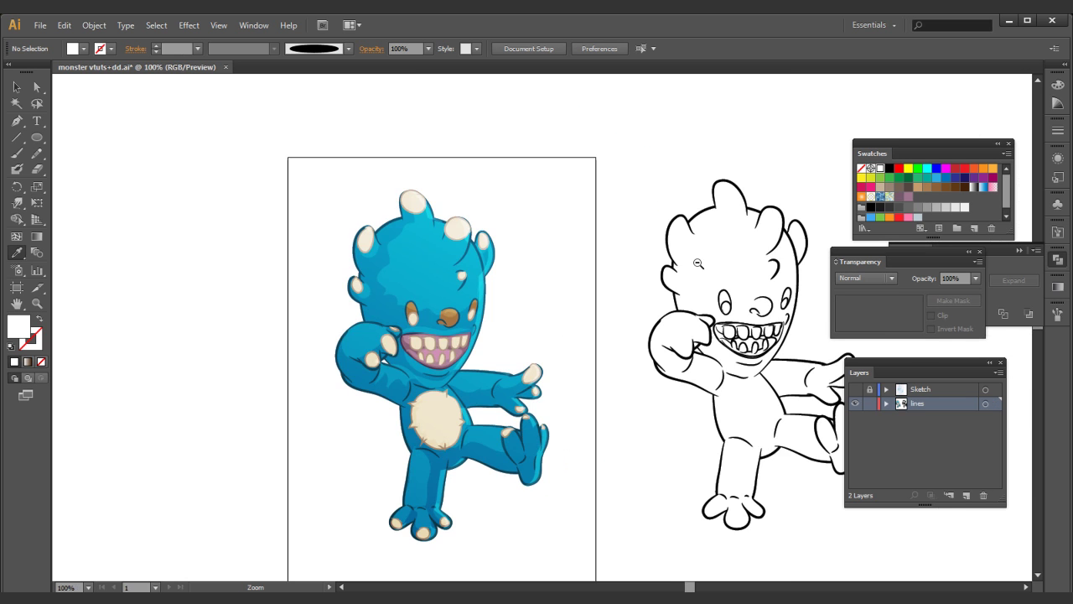
pyautogui.hotkey('ctrl', '-')
pyautogui.moveTo(564, 266); pyautogui.dragTo(399, 518)
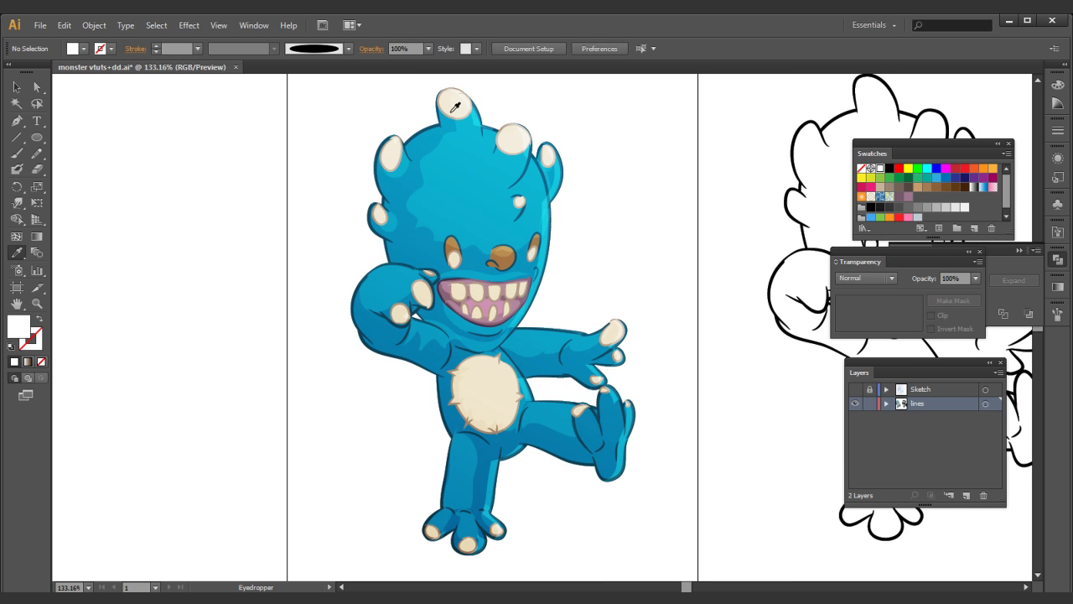